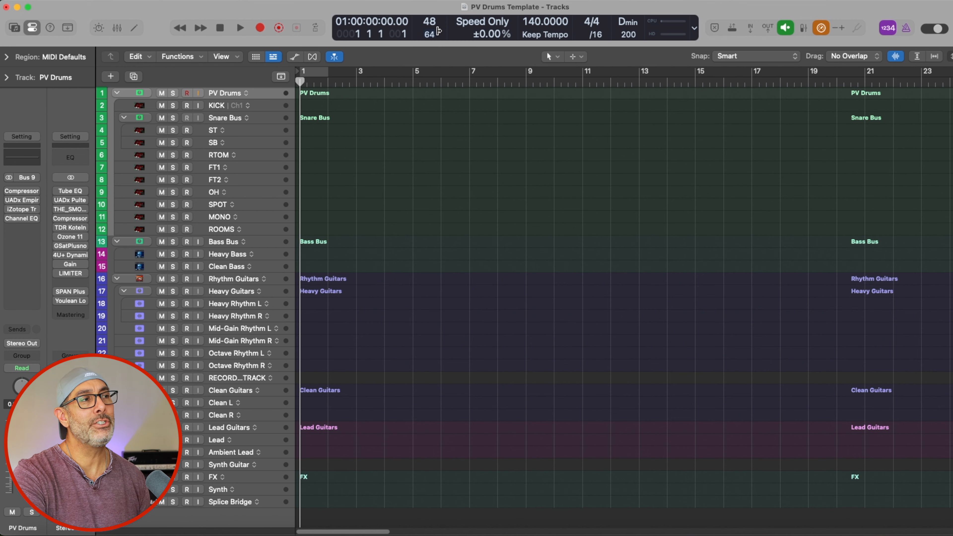
Review the sample rates available for the project without changing the current one.
click(431, 26)
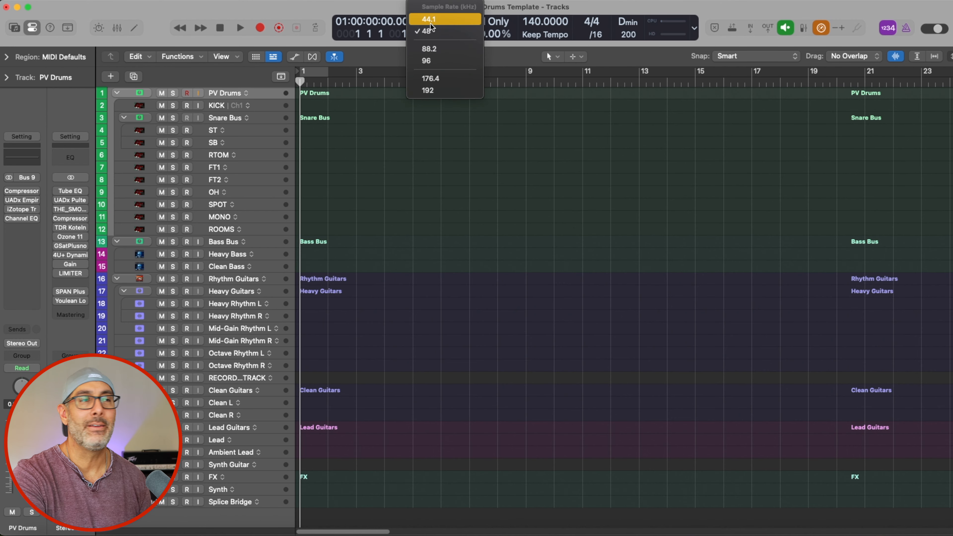
click(385, 8)
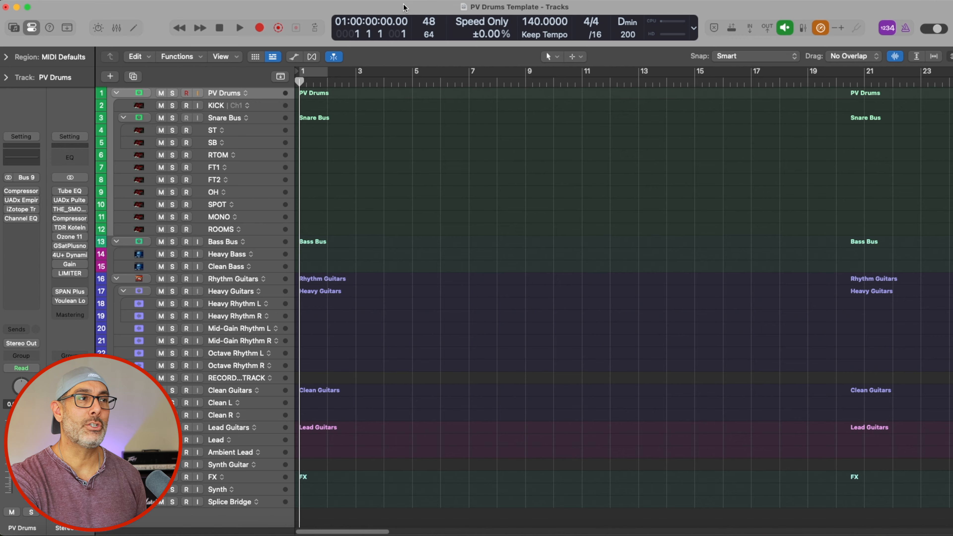
click(426, 22)
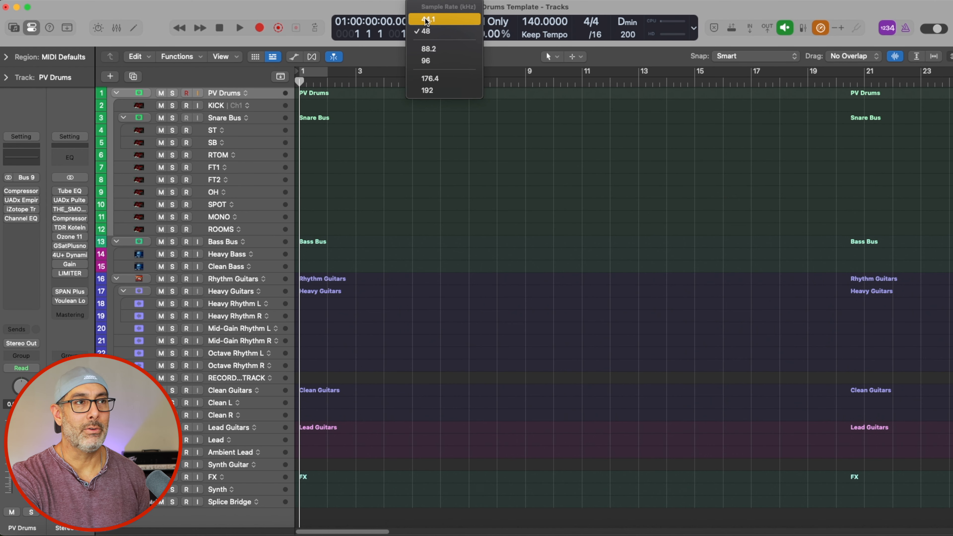
click(368, 7)
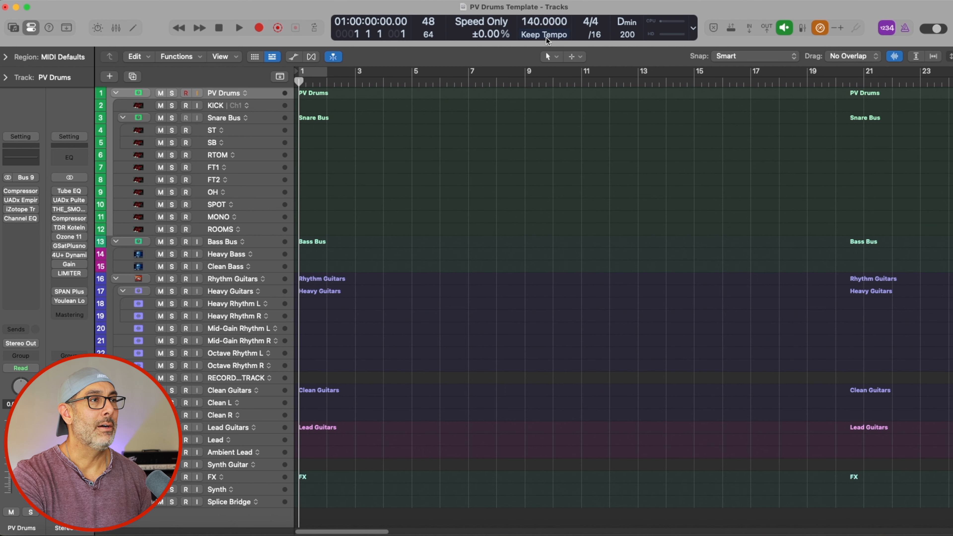
Review the control bar and display customization options, leaving them as they are.
right_click(713, 40)
click(722, 45)
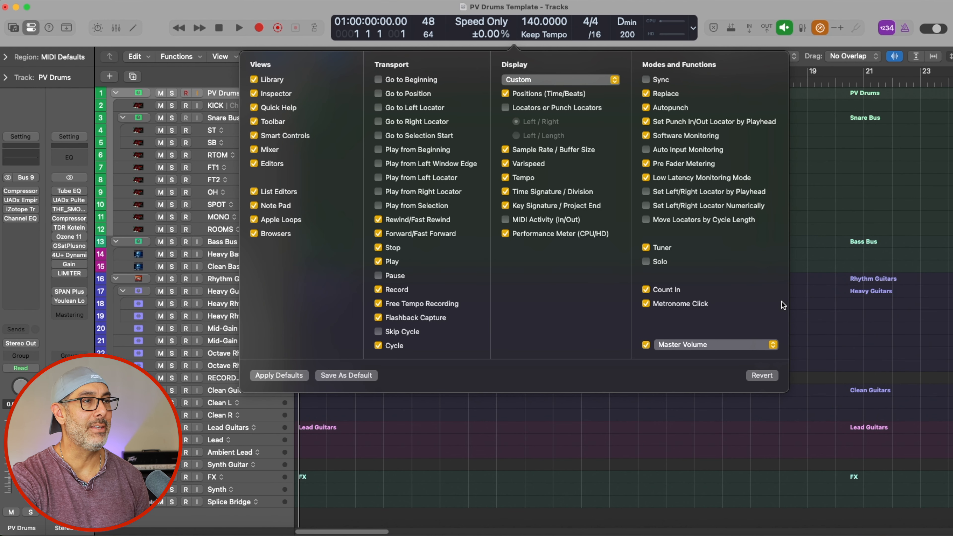
click(728, 40)
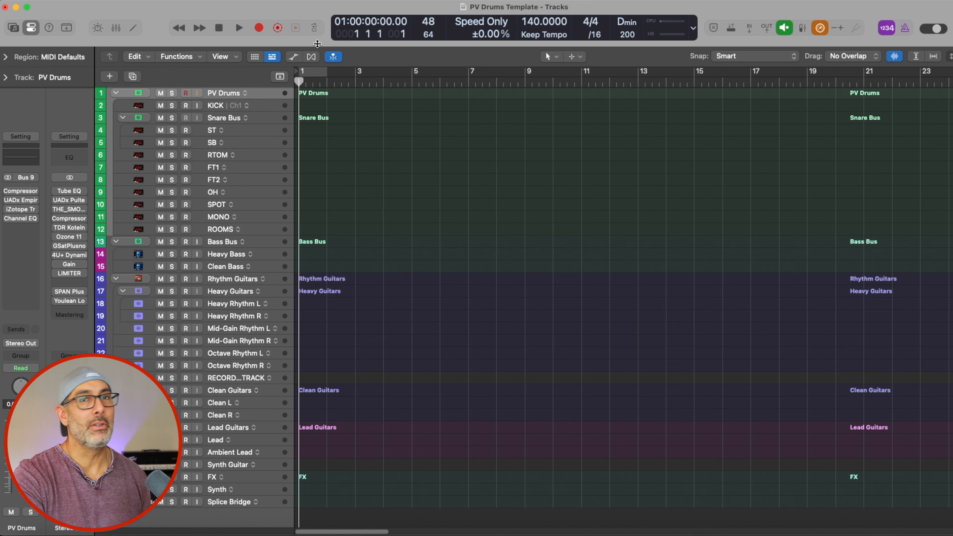
Switch Low Latency Monitoring Mode off and back on.
click(820, 29)
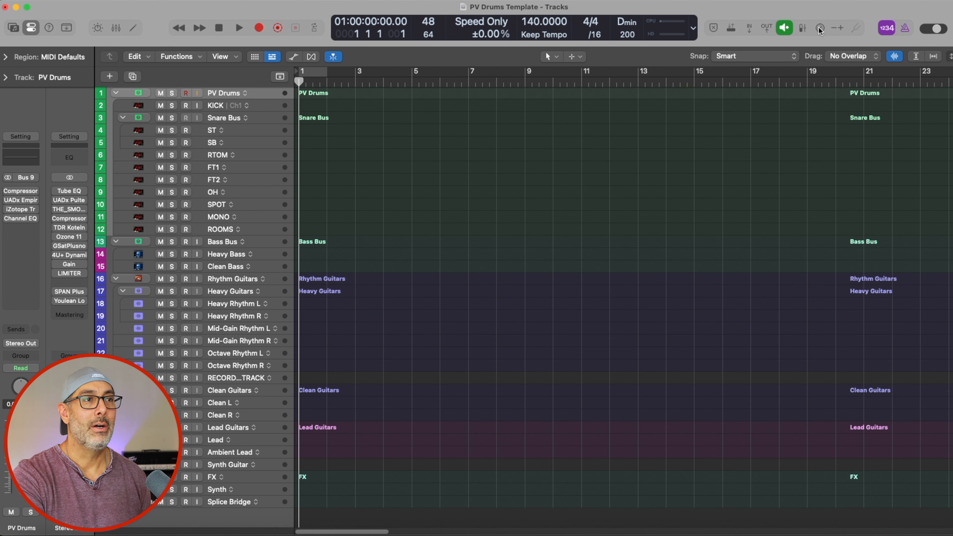
click(820, 28)
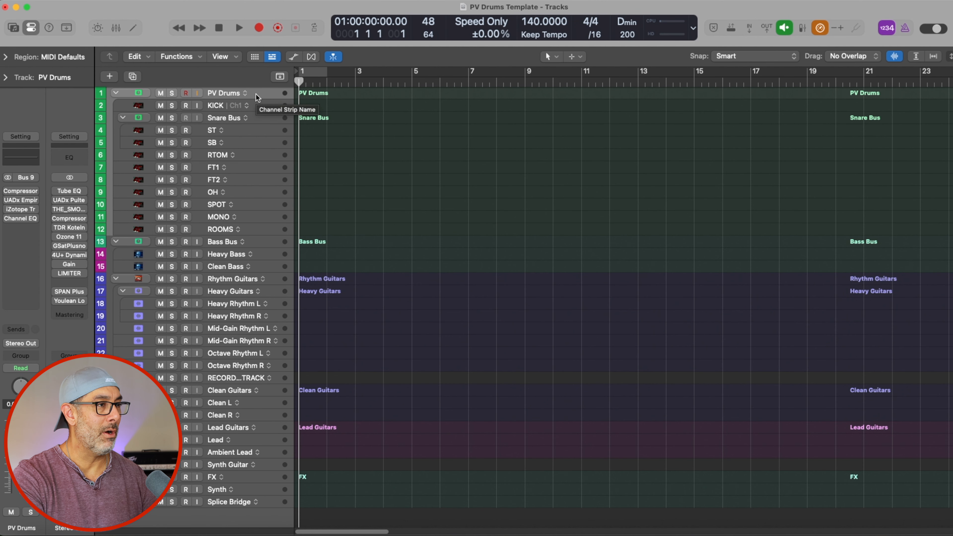
Show the mixer and look across the channel strips from PV Drums to Splice Bridge.
key(x)
scroll(349, 321, down, 5)
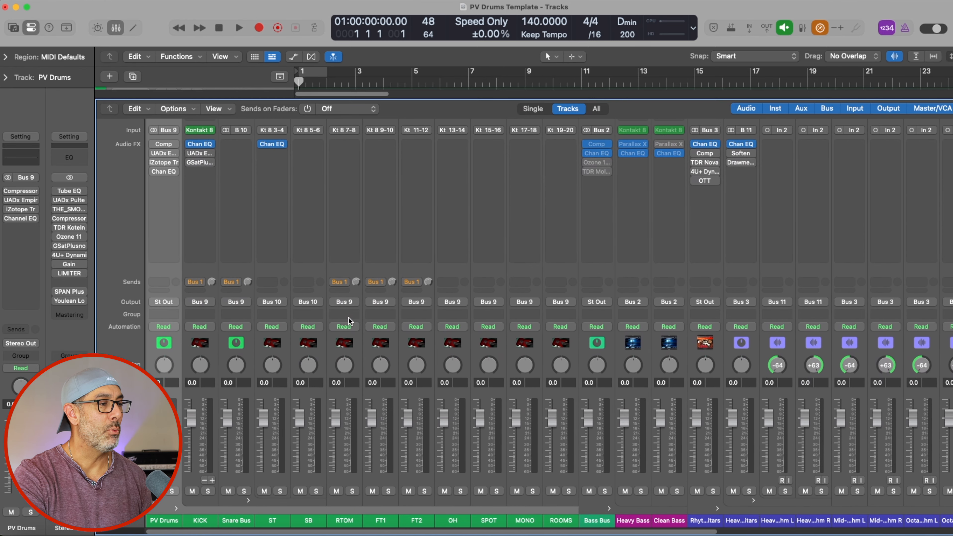
scroll(348, 321, right, 5)
scroll(349, 321, right, 9)
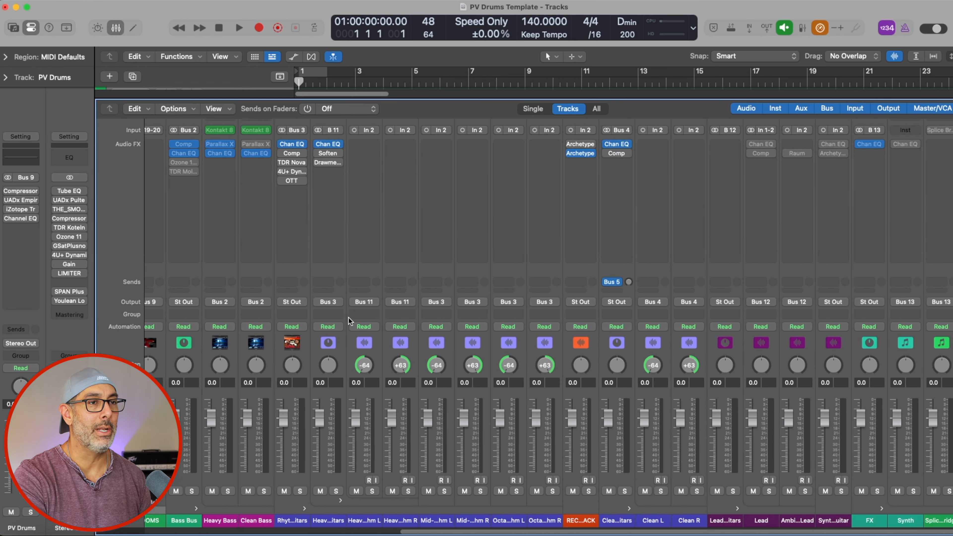
scroll(942, 216, left, 10)
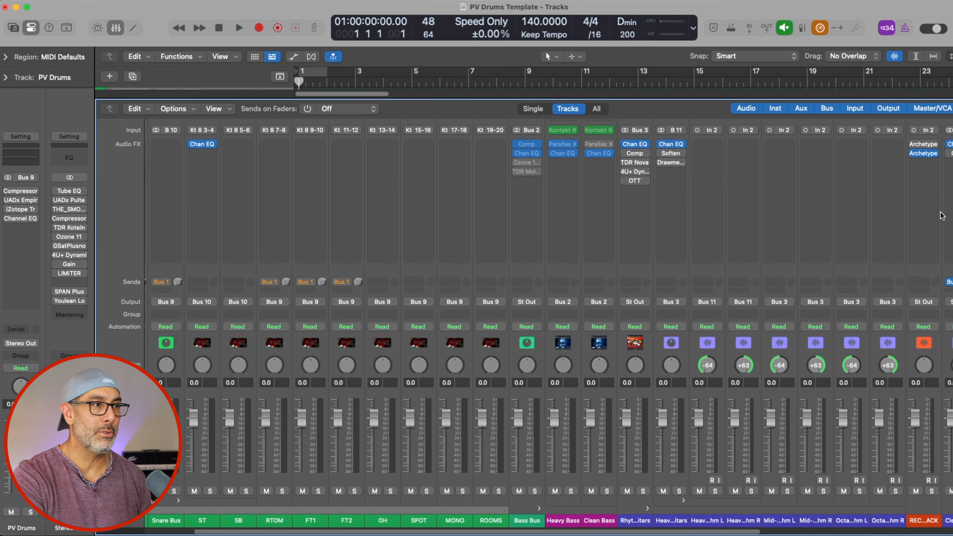
Examine the Audio Device input settings on the guitar channel strips, and hide the mixer again.
scroll(942, 216, up, 3)
scroll(942, 216, up, 3)
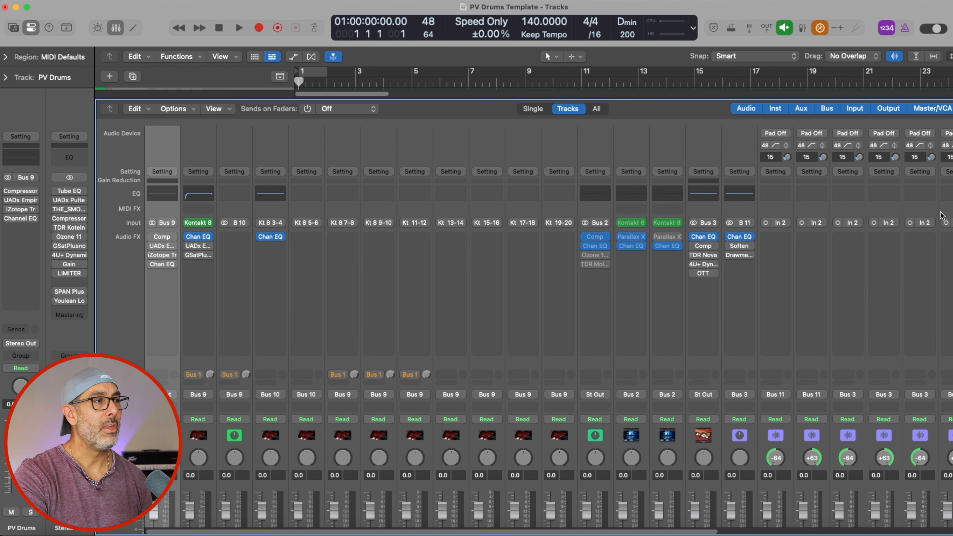
scroll(658, 129, right, 2)
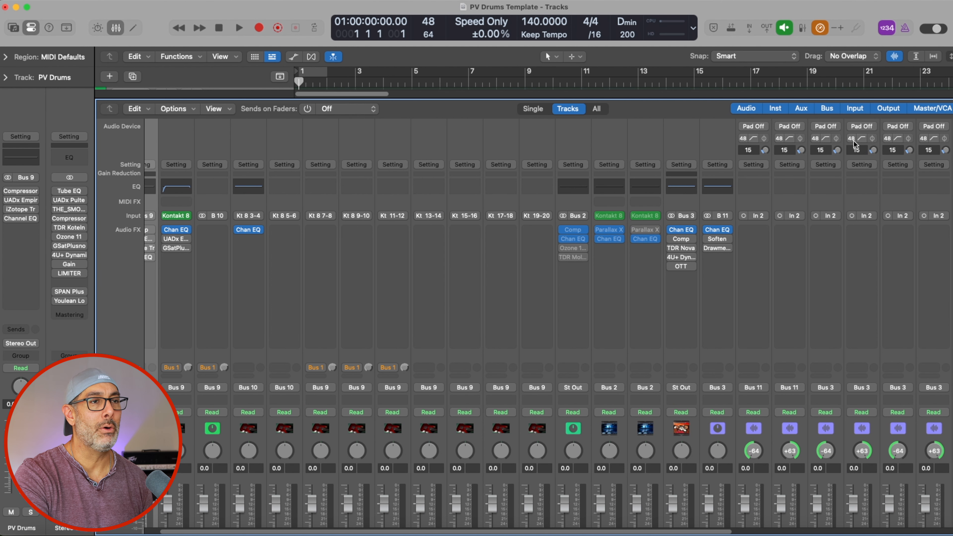
scroll(856, 144, right, 15)
scroll(549, 326, right, 8)
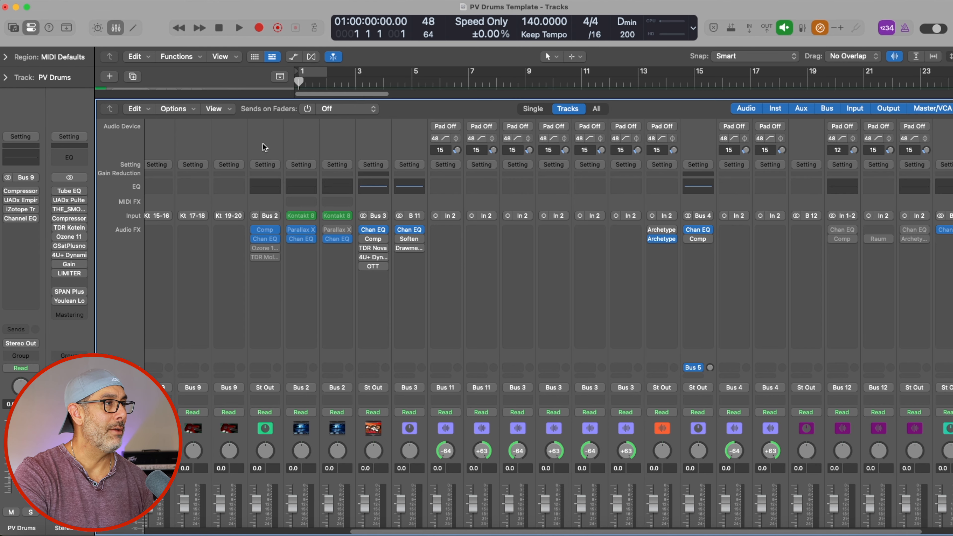
scroll(134, 145, down, 5)
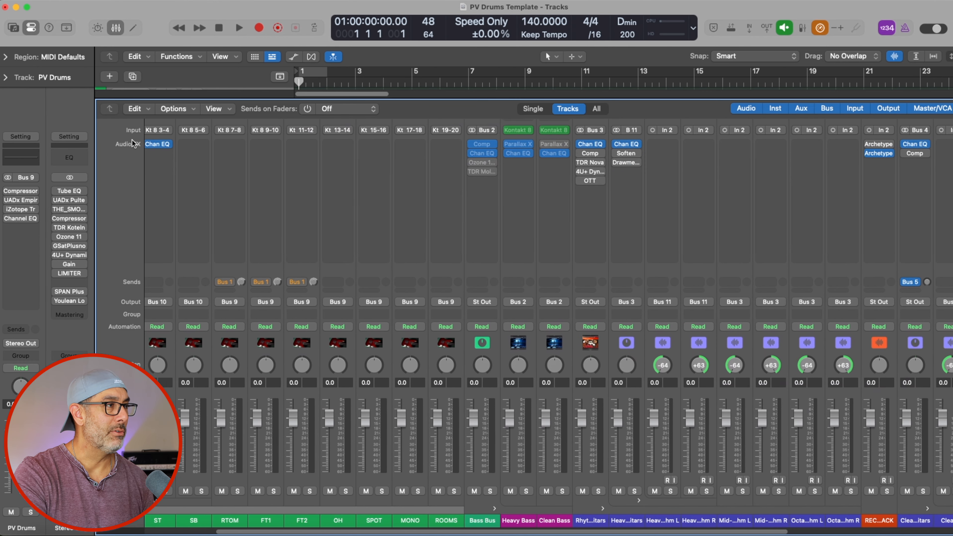
scroll(133, 145, left, 10)
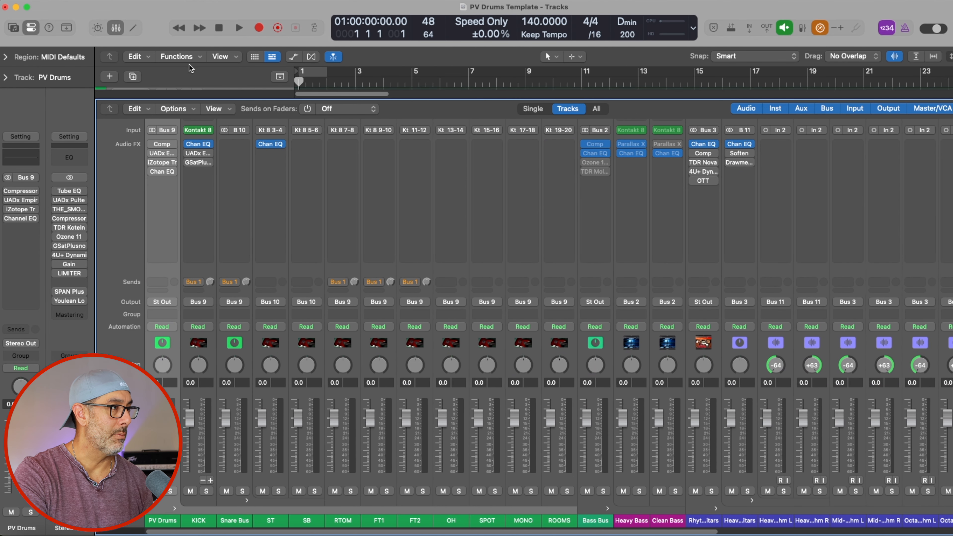
key(x)
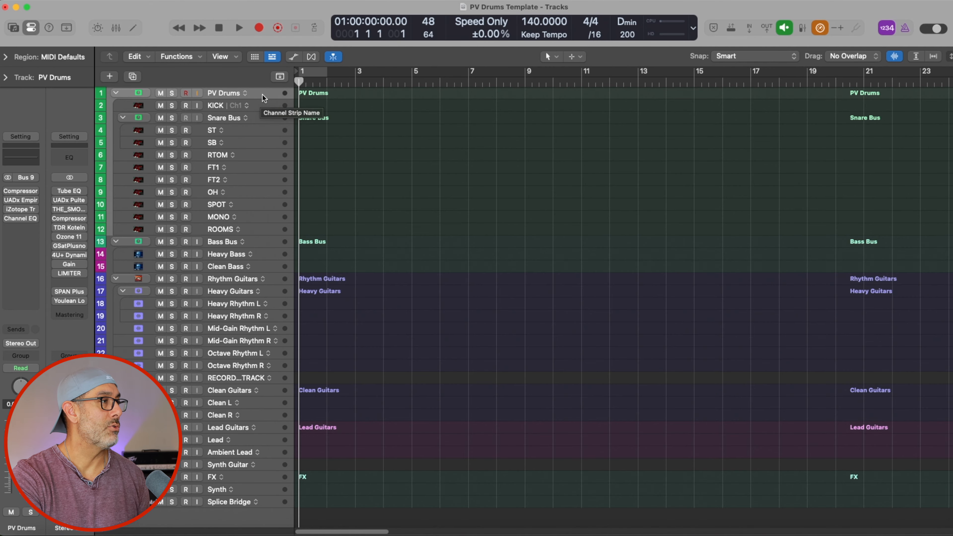
Inspect the Kontakt 8 instrument on the KICK track and close its window.
click(262, 106)
mouse_move(22, 264)
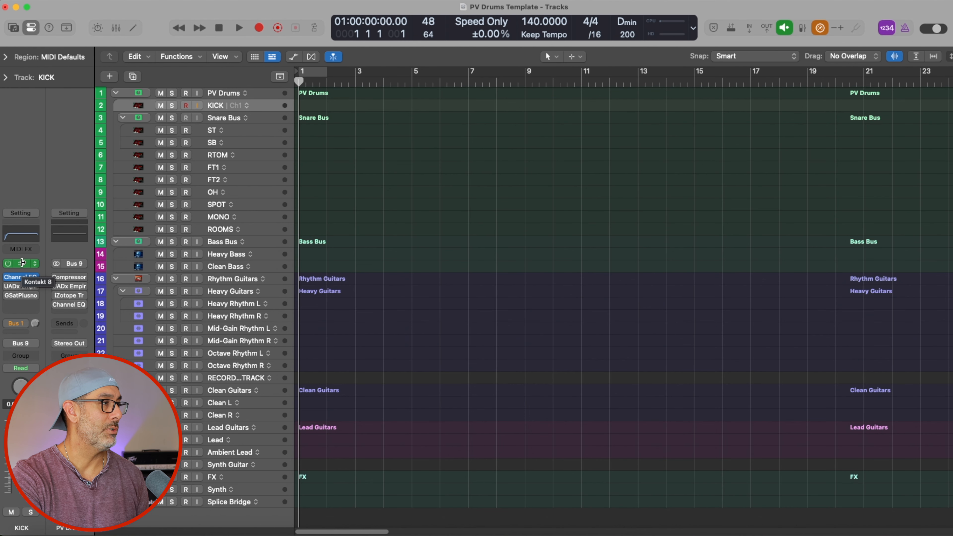
click(21, 265)
drag(666, 148, 663, 79)
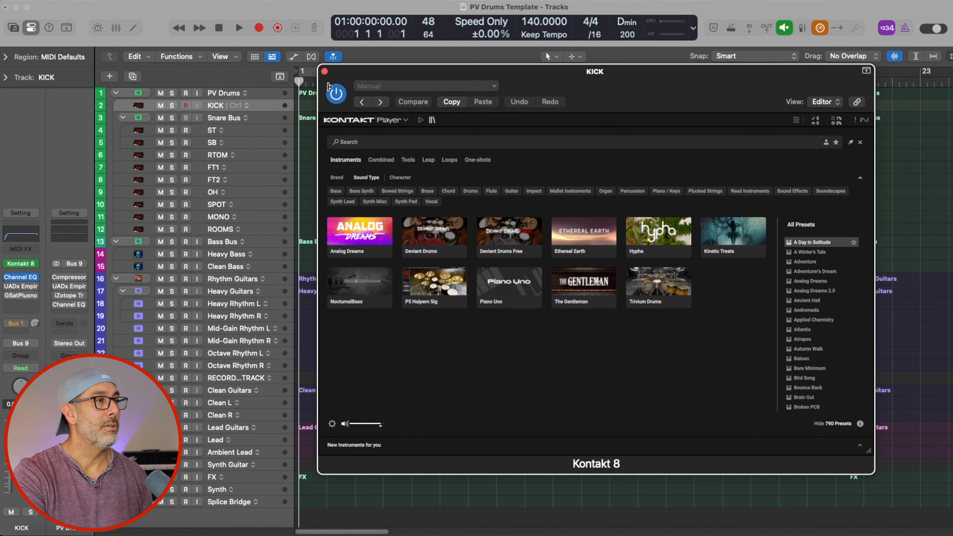
click(325, 71)
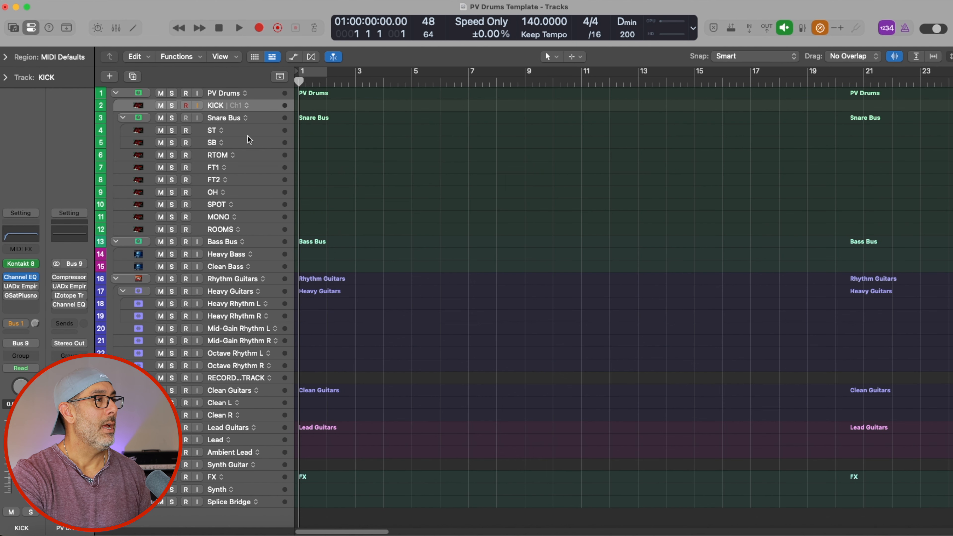
Bring the mixer back and look across its strips as far as the REVERB and PCOMP buses.
key(x)
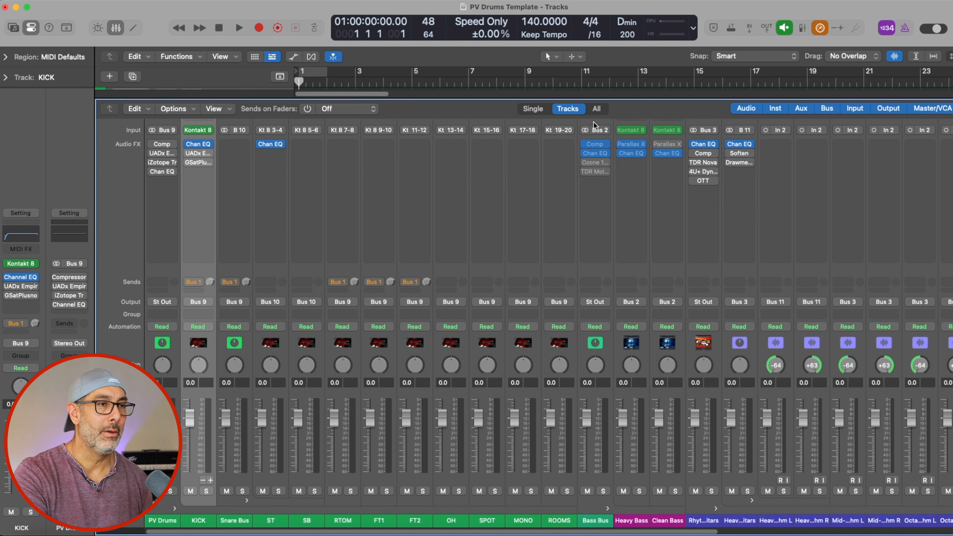
scroll(593, 121, right, 10)
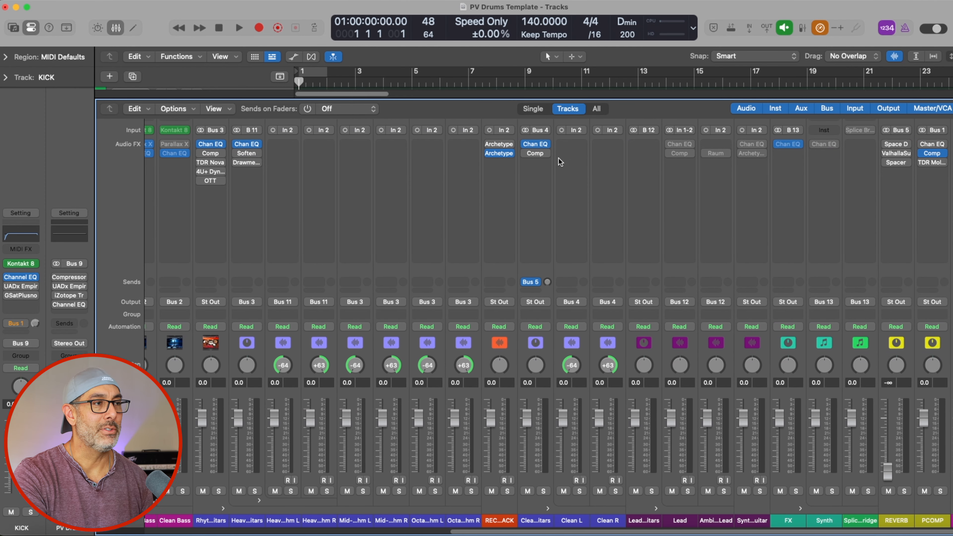
scroll(560, 158, left, 10)
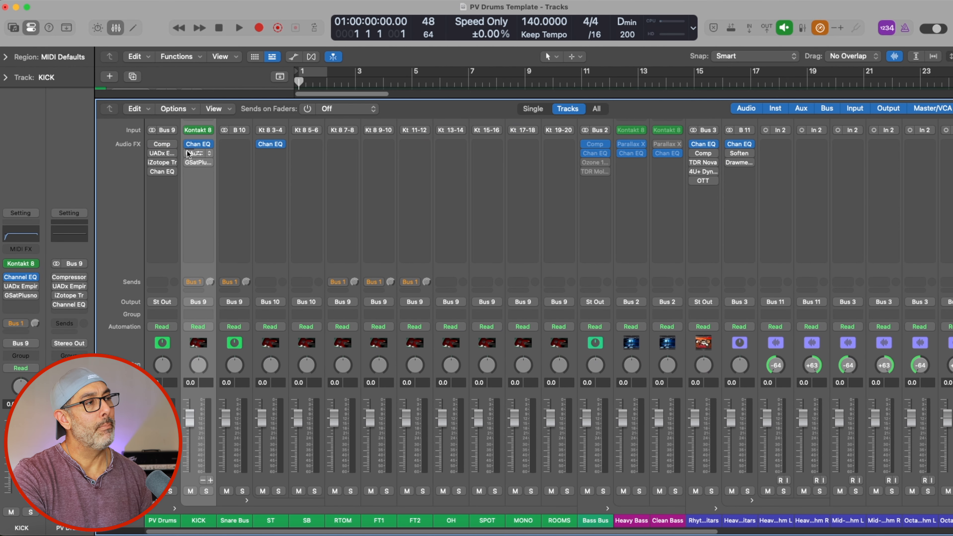
Select the PV Drums channel strip and examine its sections up to the Audio Device row.
click(162, 121)
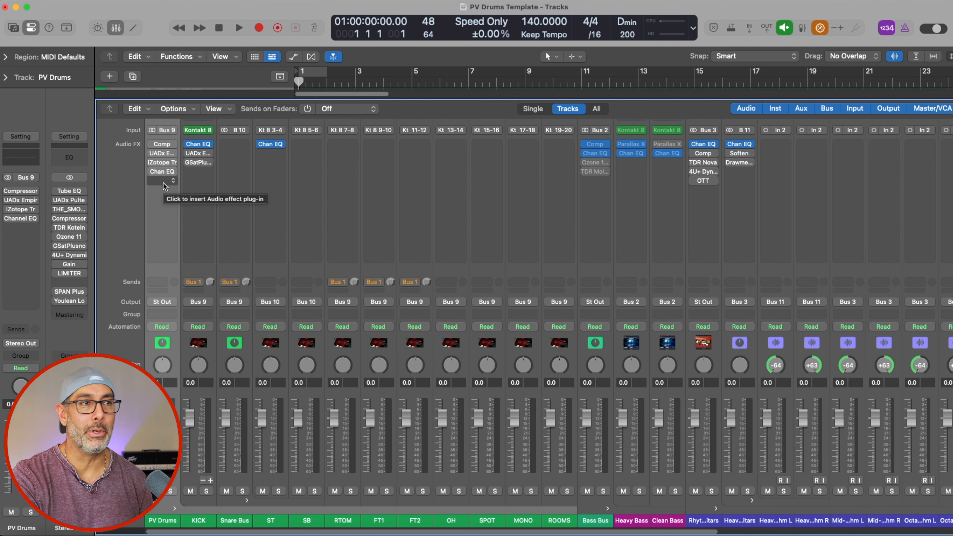
scroll(164, 122, up, 2)
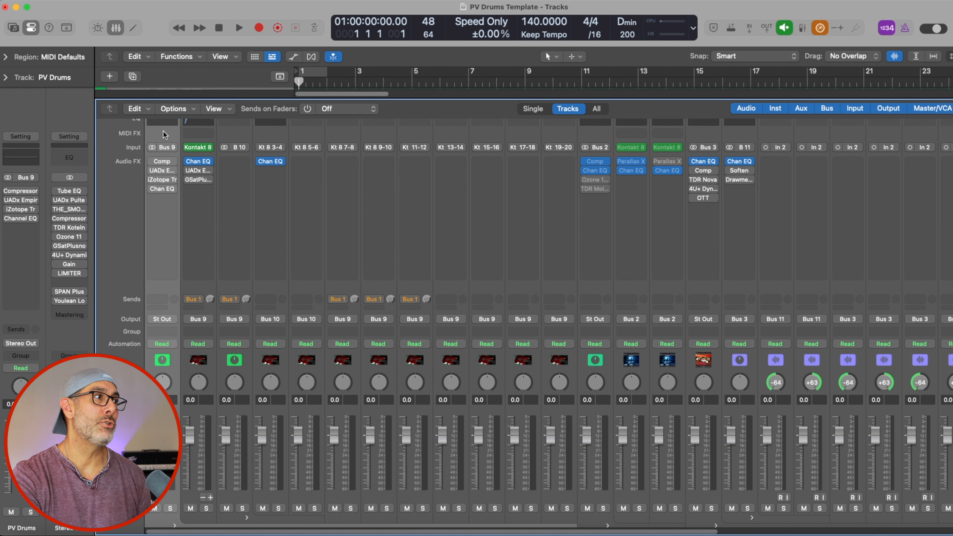
scroll(164, 130, up, 1)
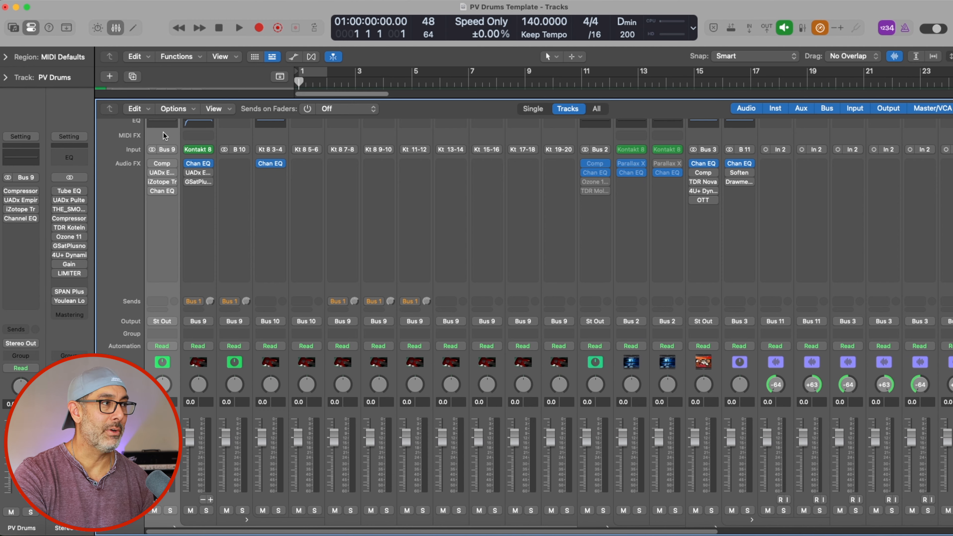
scroll(164, 136, up, 2)
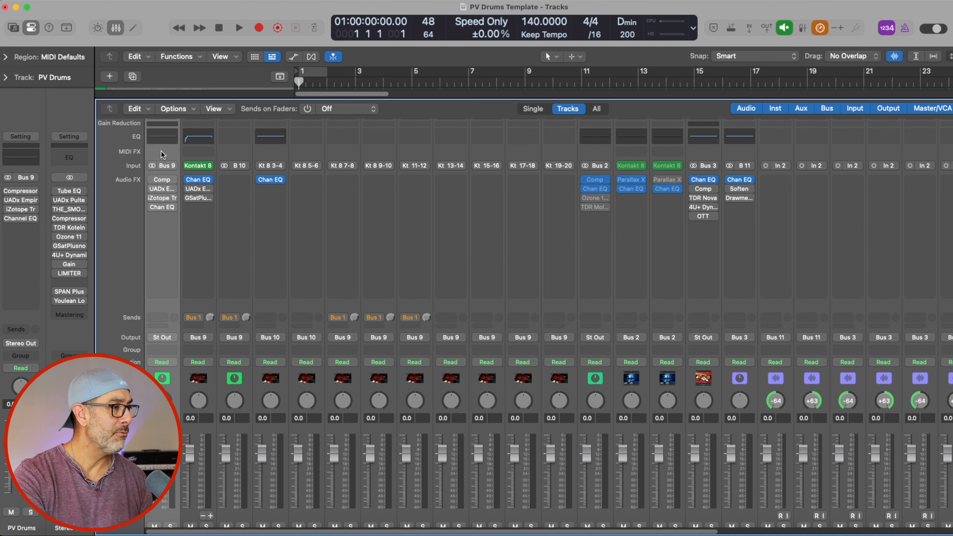
scroll(205, 140, up, 4)
scroll(206, 140, up, 3)
Set the low-cut frequency of the KICK channel's Channel EQ to 28.4 Hz and close the plug-in.
click(197, 138)
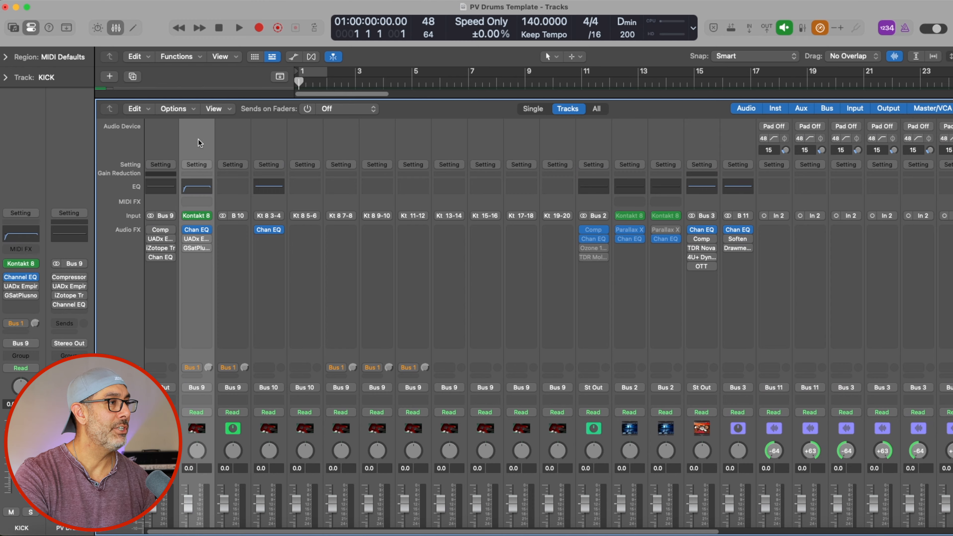
click(198, 230)
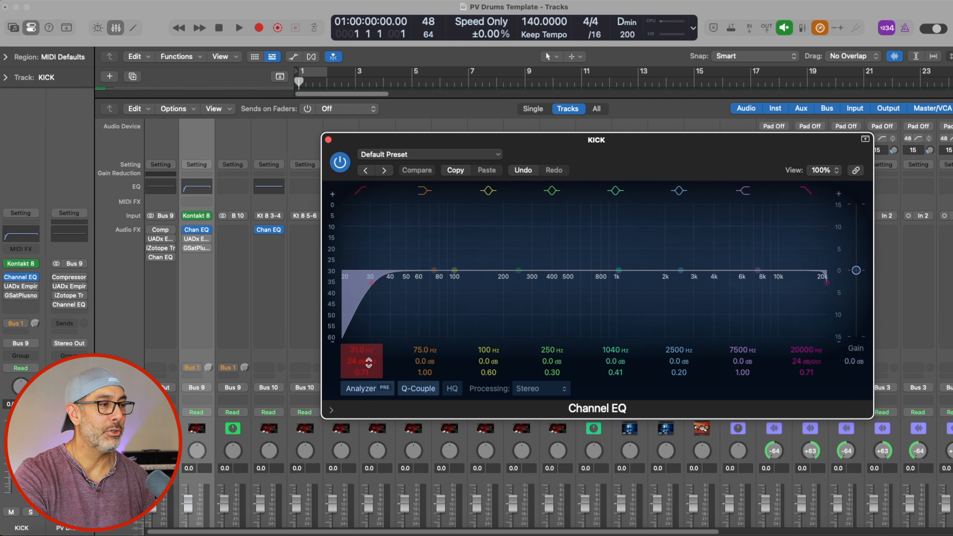
mouse_move(351, 352)
mouse_down()
mouse_move(351, 321)
mouse_move(351, 350)
mouse_up()
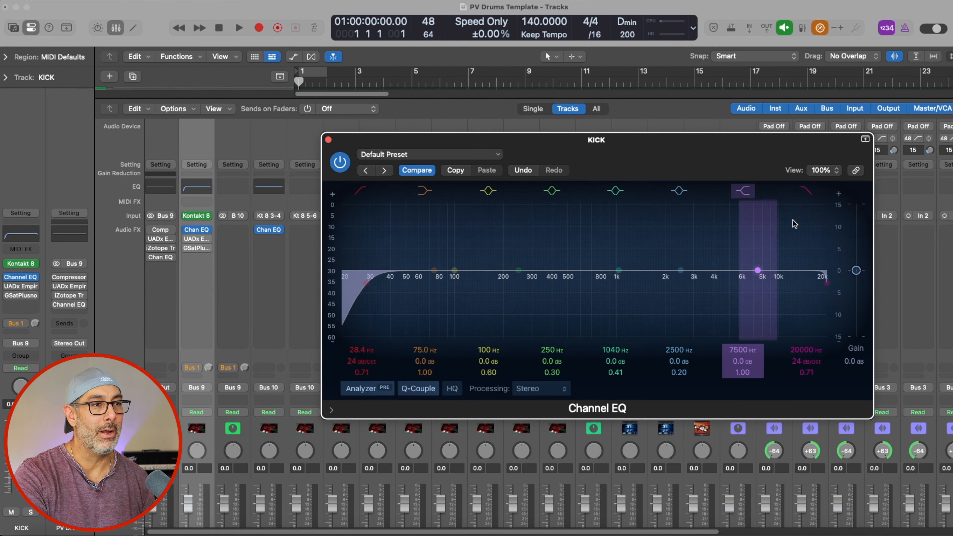
click(329, 140)
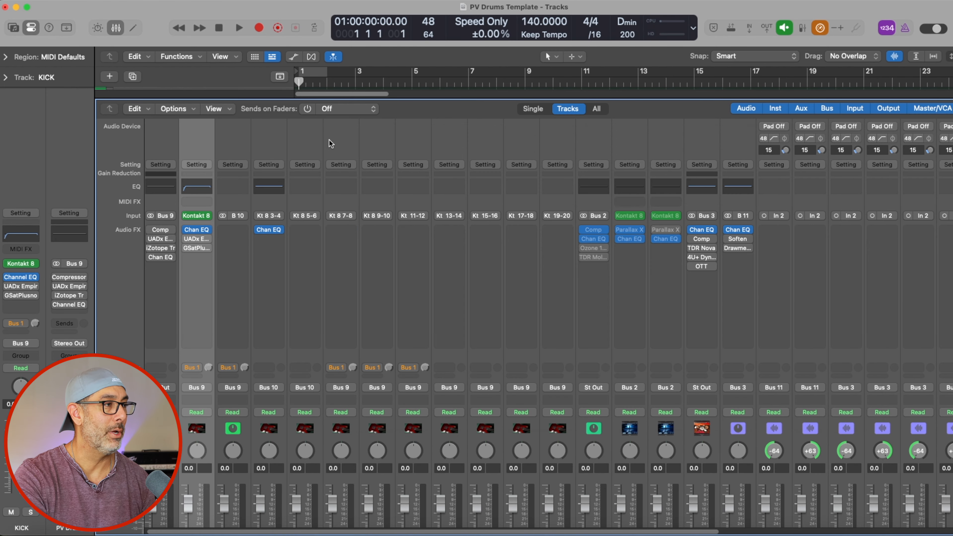
Inspect the UADx Empirical Labs Distressor on the KICK channel, close it and view the rest of the strip.
click(197, 238)
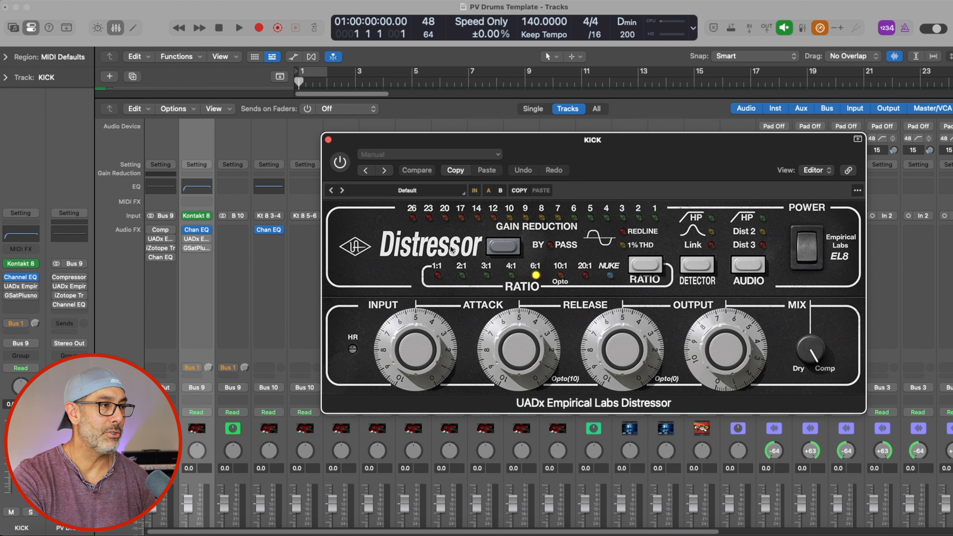
click(327, 141)
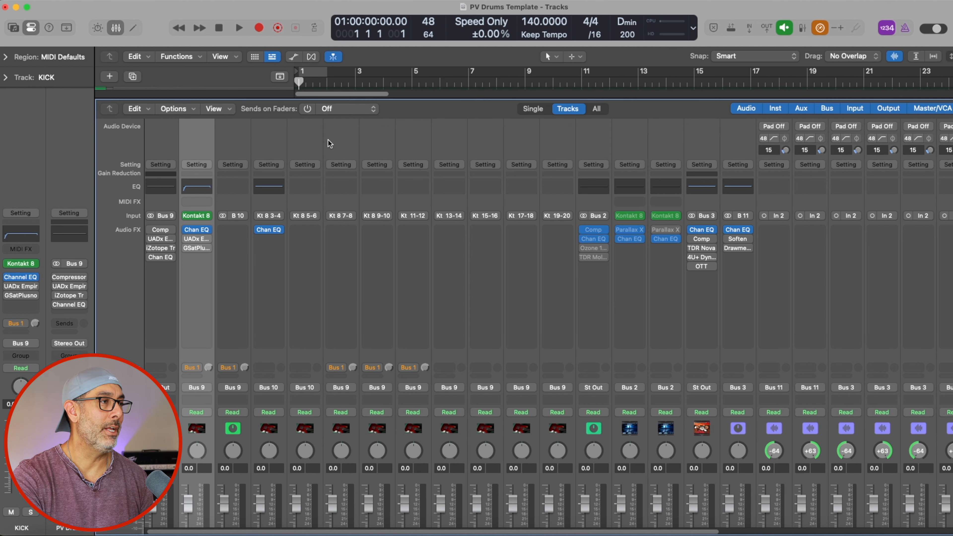
scroll(301, 161, down, 2)
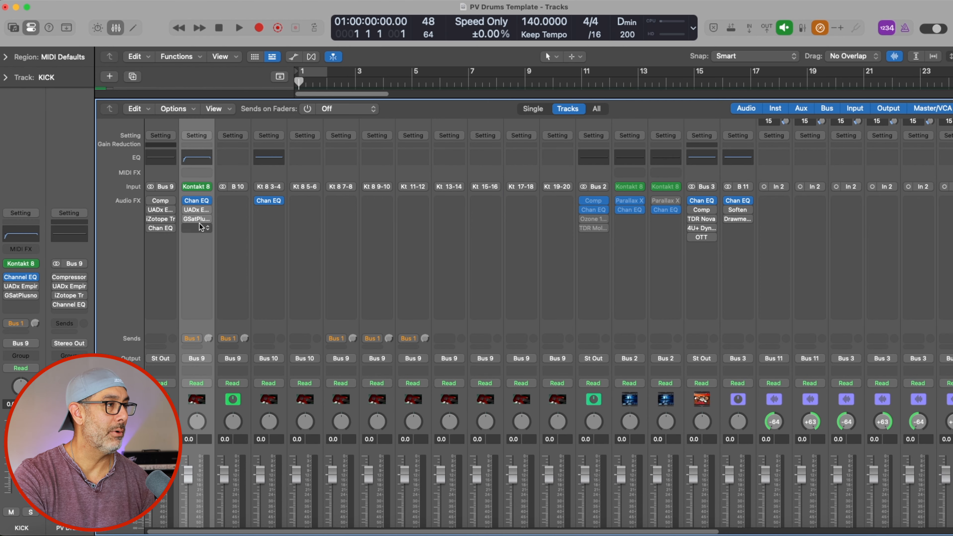
scroll(198, 219, down, 3)
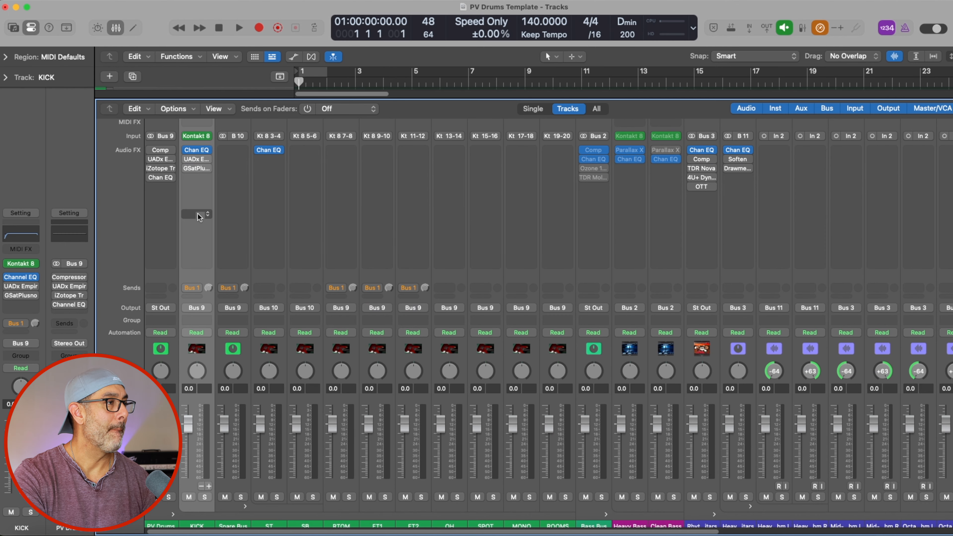
Turn the Odd harmonics knob up to about halfway in the KICK channel's GSat+ plug-in.
click(196, 168)
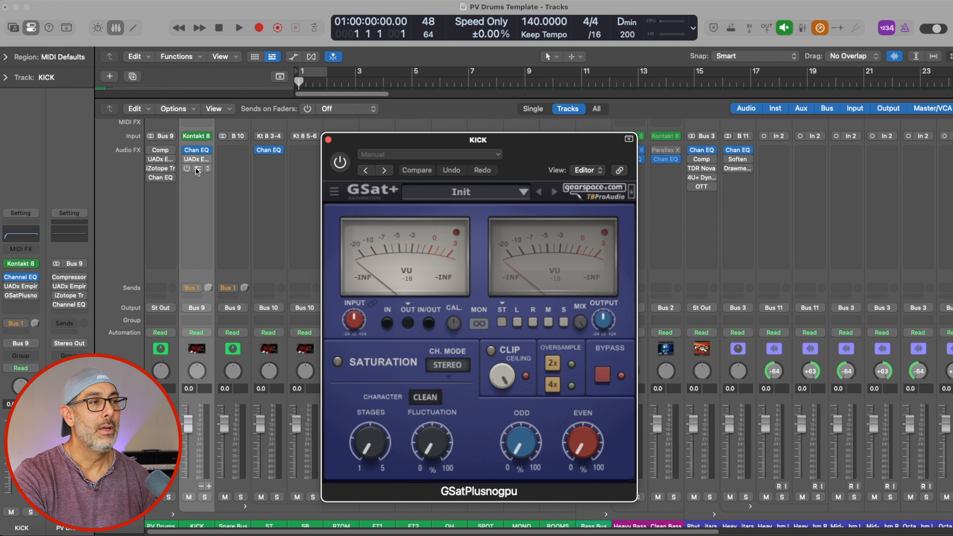
drag(551, 143, 588, 90)
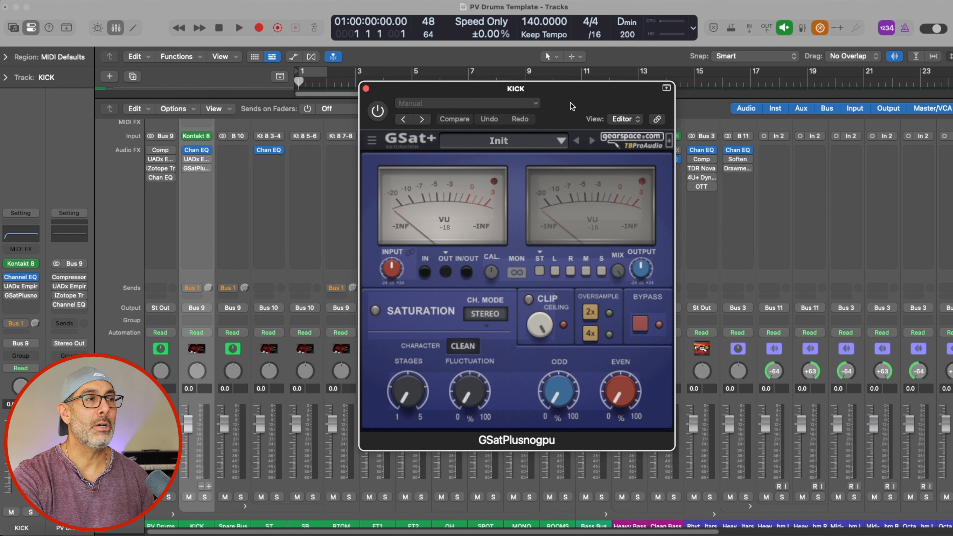
drag(565, 392, 567, 332)
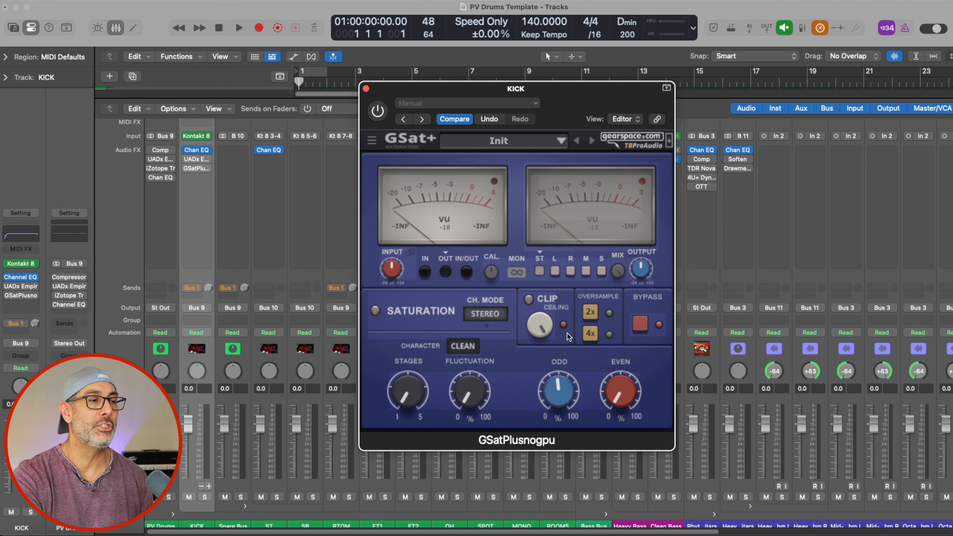
Look through the Factory presets of GSat+ without loading one, and close the plug-in.
click(553, 141)
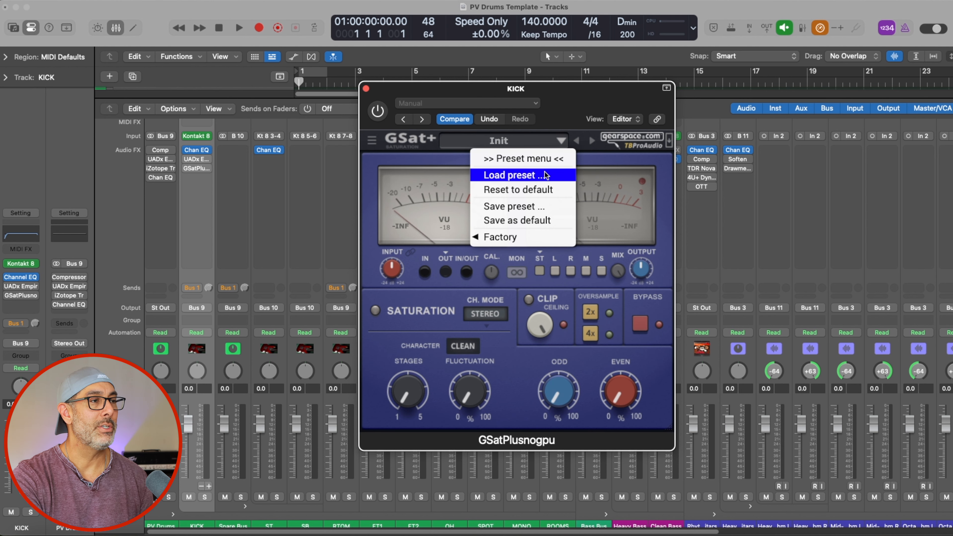
mouse_move(539, 235)
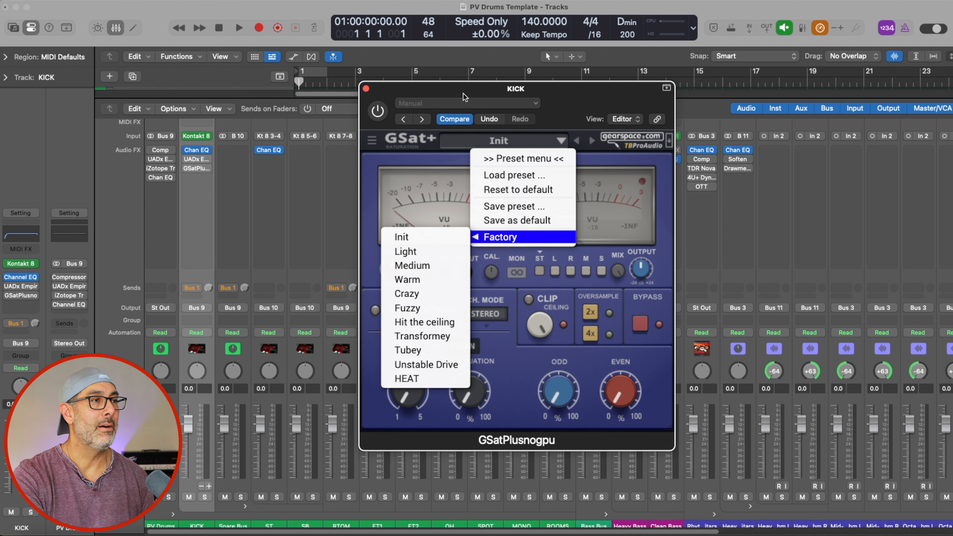
drag(468, 86, 466, 86)
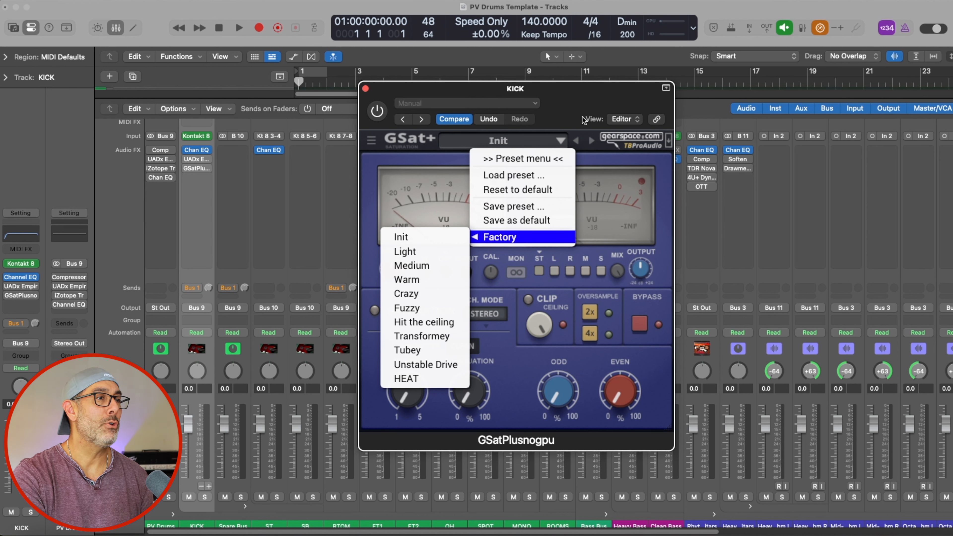
click(532, 141)
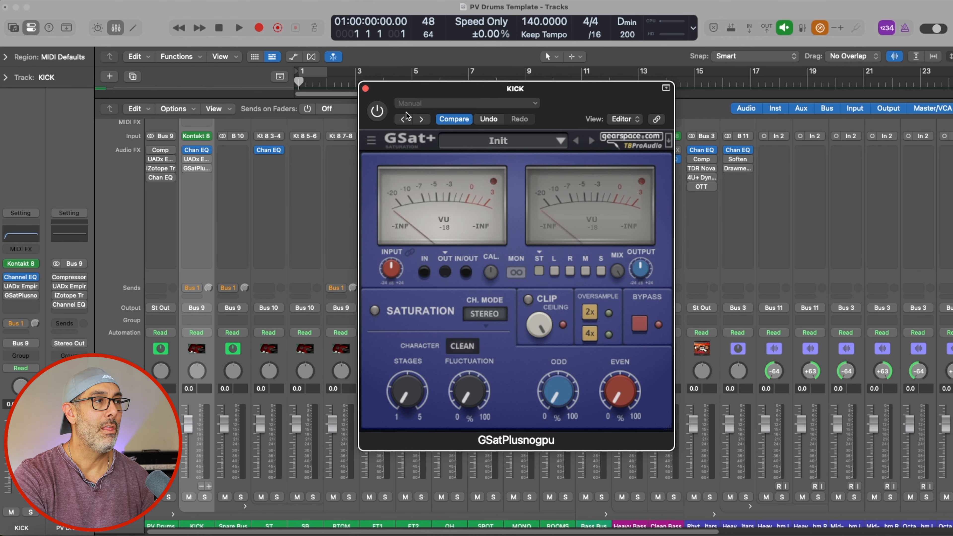
click(365, 88)
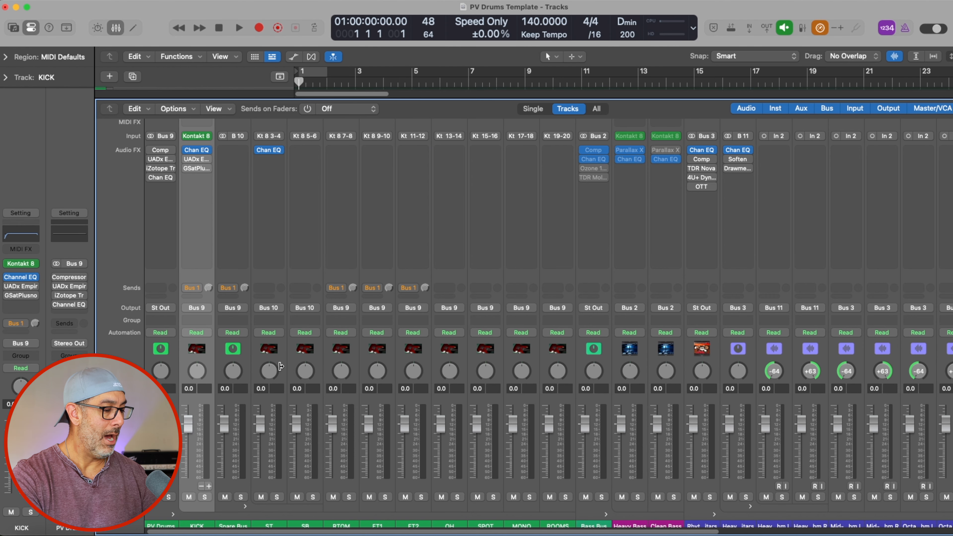
Hide the mixer, select the PV Drums track, and inspect its Compressor before closing the plug-in.
key(x)
scroll(219, 129, down, 1)
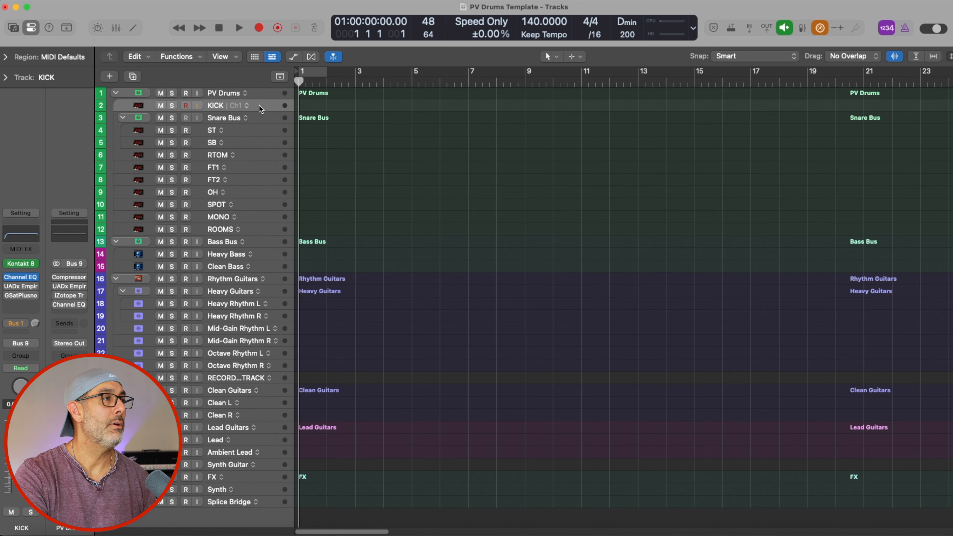
click(259, 95)
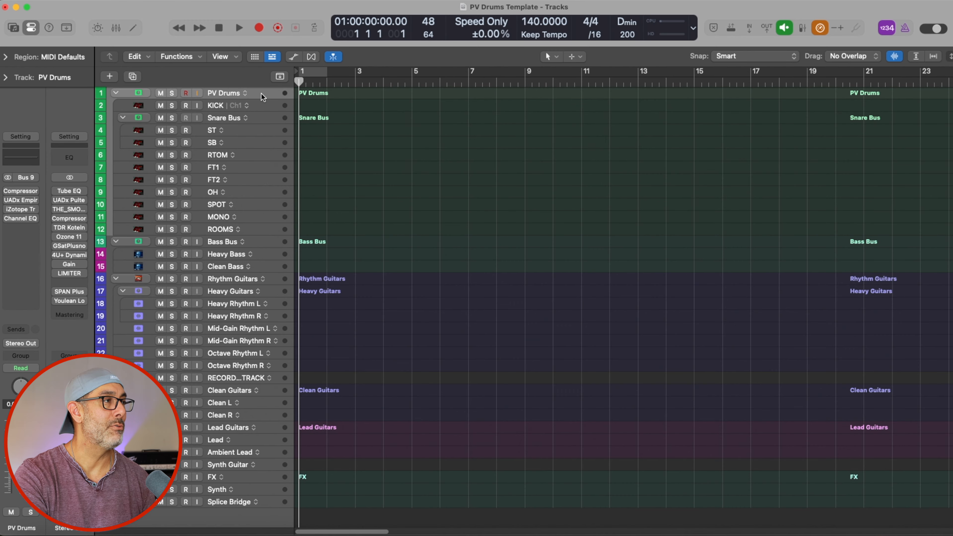
click(22, 193)
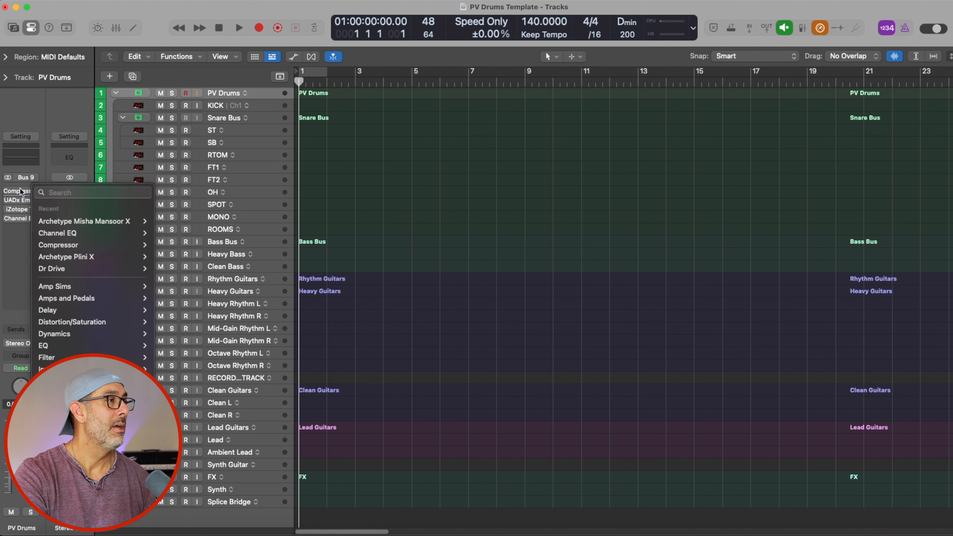
click(30, 225)
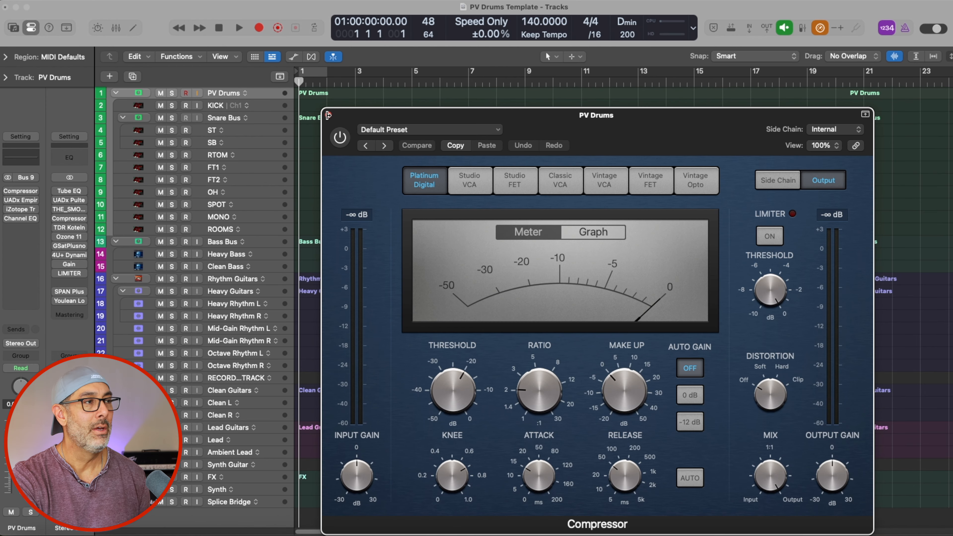
click(327, 114)
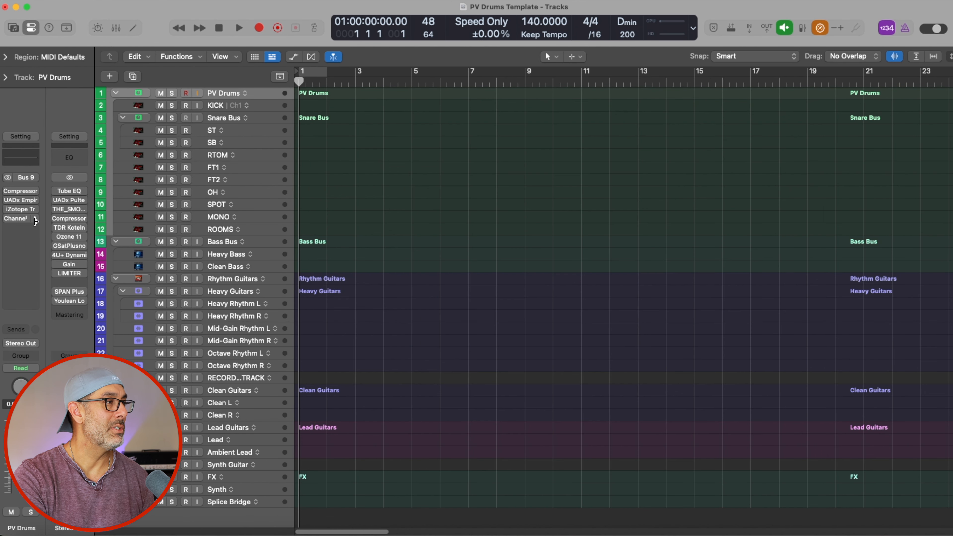
Inspect the UADx Empirical Labs Distressor, iZotope Trash 2 and Channel EQ on PV Drums, closing each one.
click(21, 200)
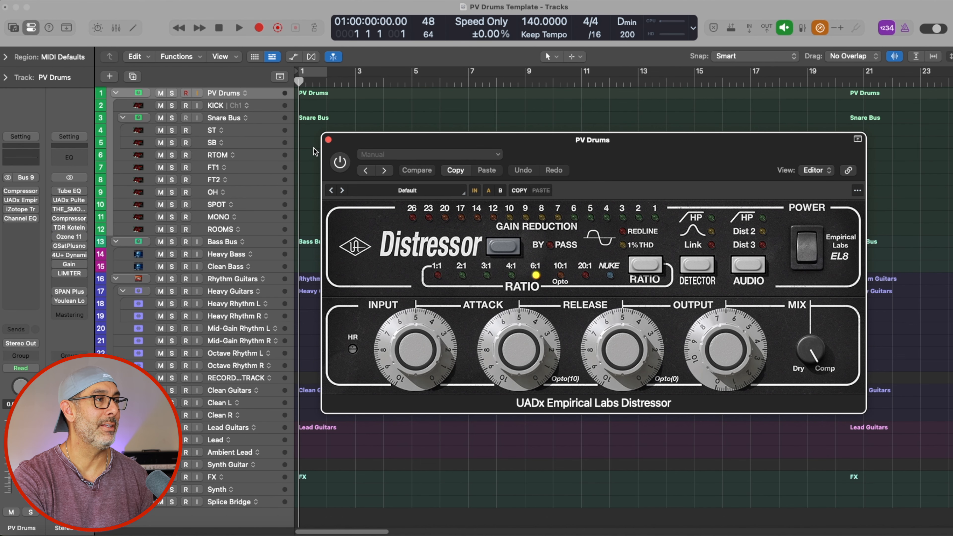
click(328, 140)
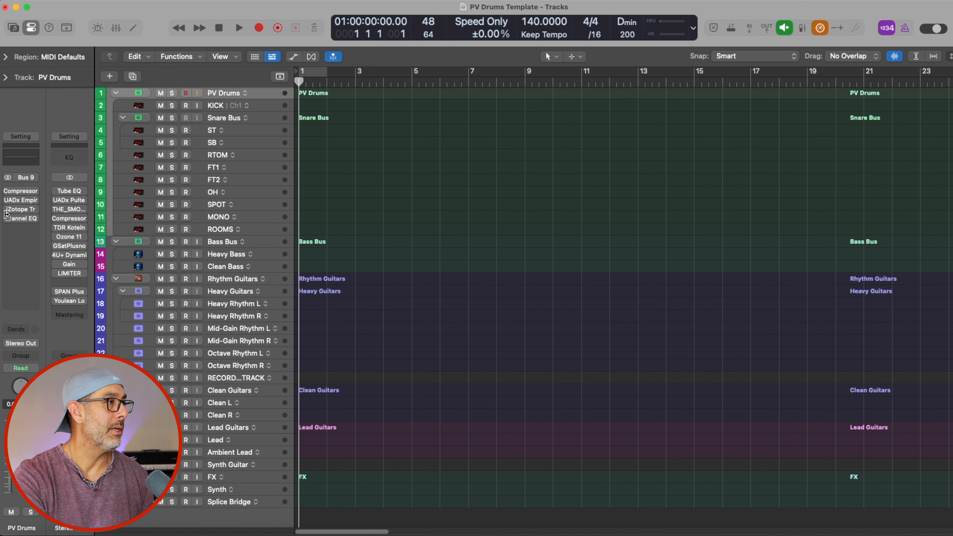
click(20, 210)
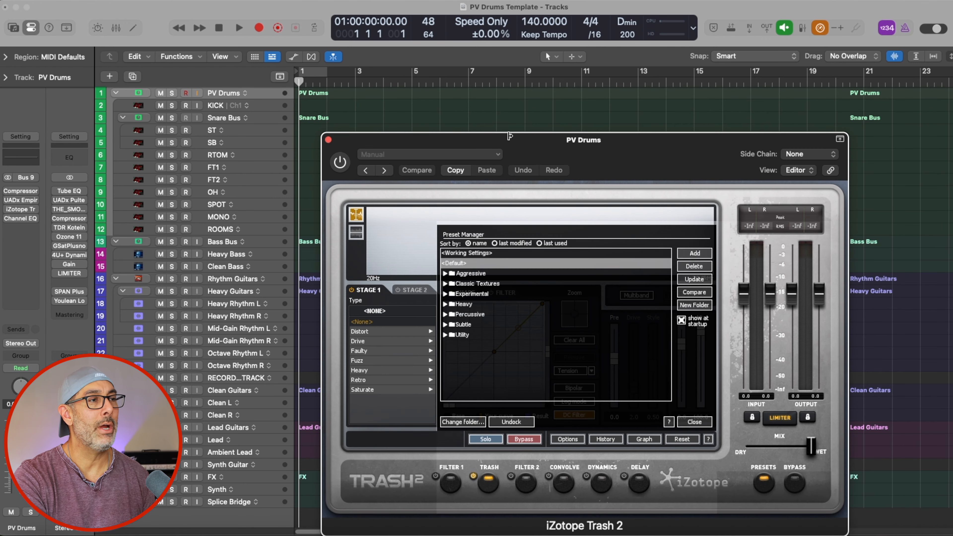
drag(509, 136, 531, 52)
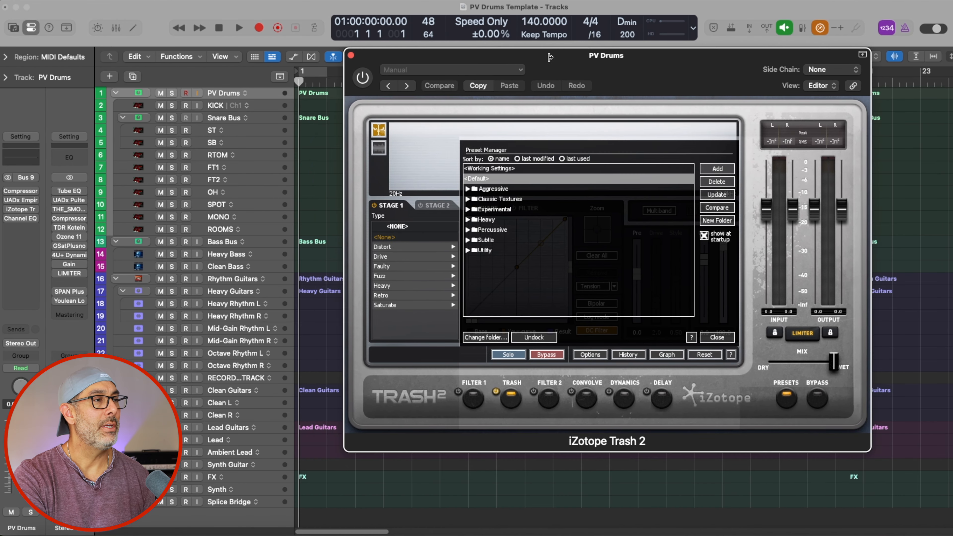
click(350, 57)
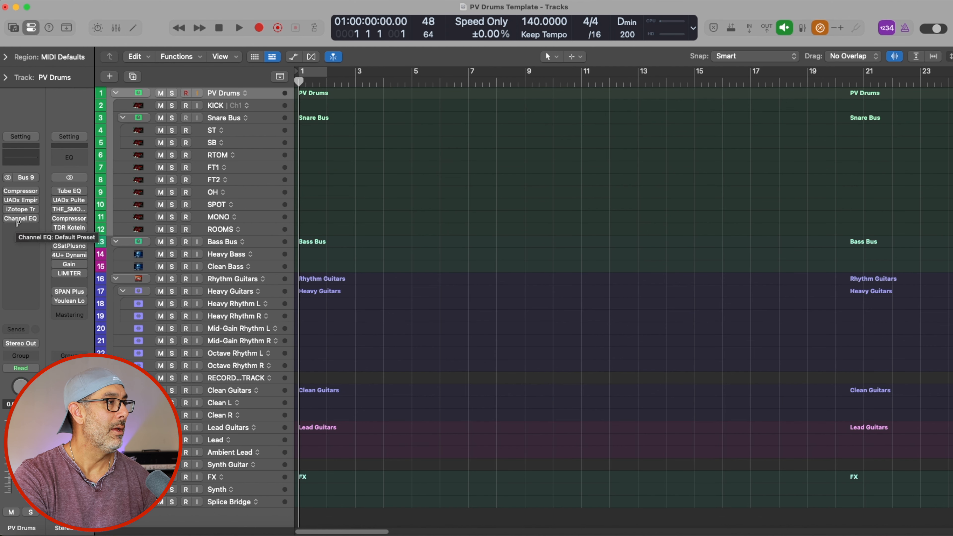
click(20, 218)
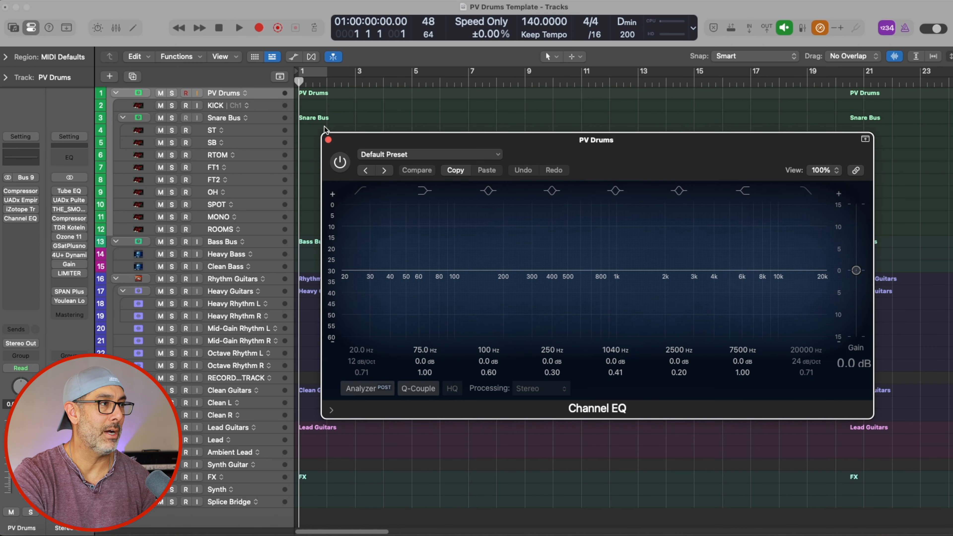
click(328, 139)
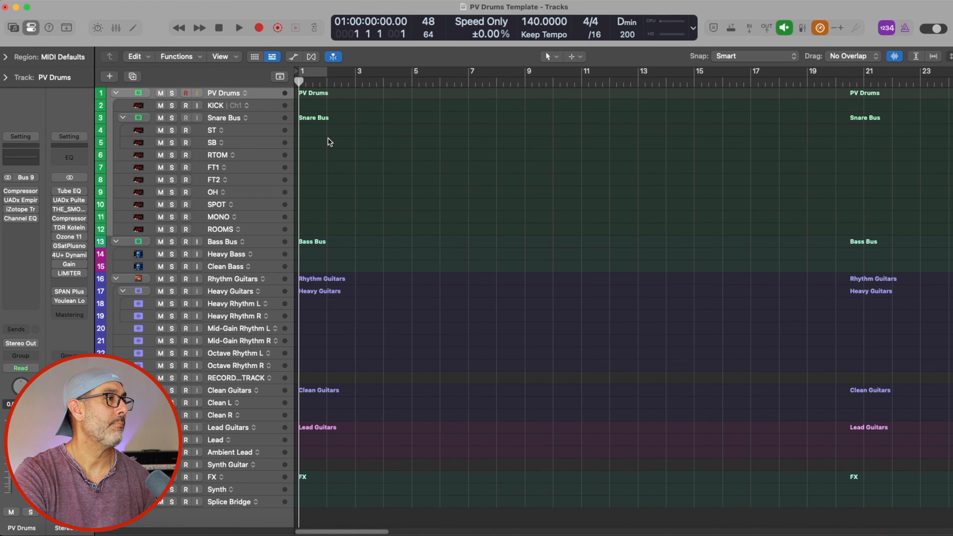
Delete the ST track from the Snare Bus stack.
click(255, 120)
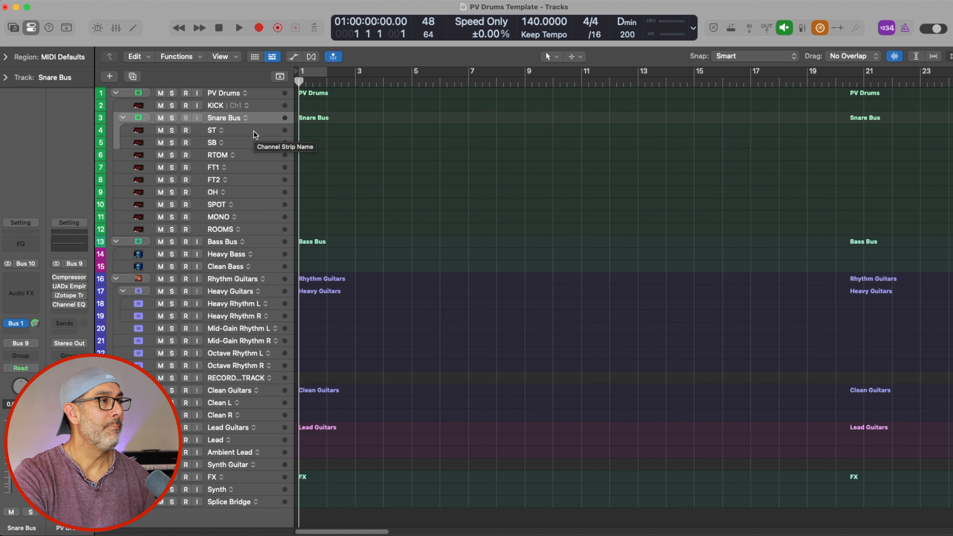
click(255, 135)
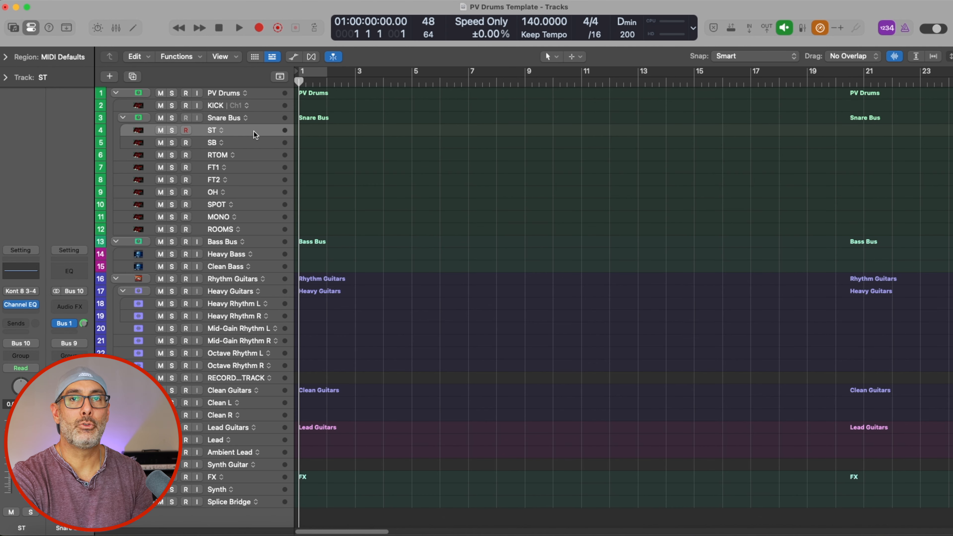
right_click(254, 135)
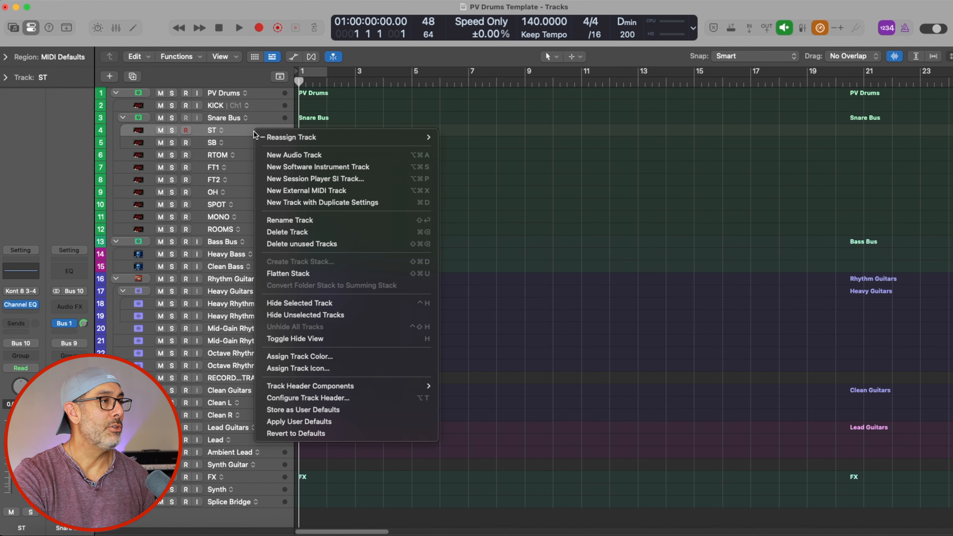
click(312, 230)
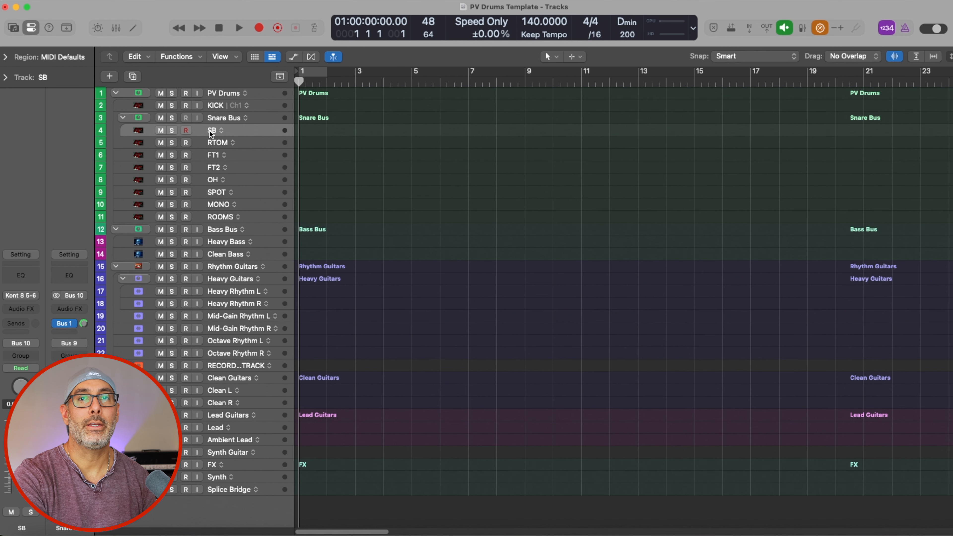
Add a Channel EQ to the Snare Bus channel strip and select the SB track.
click(253, 116)
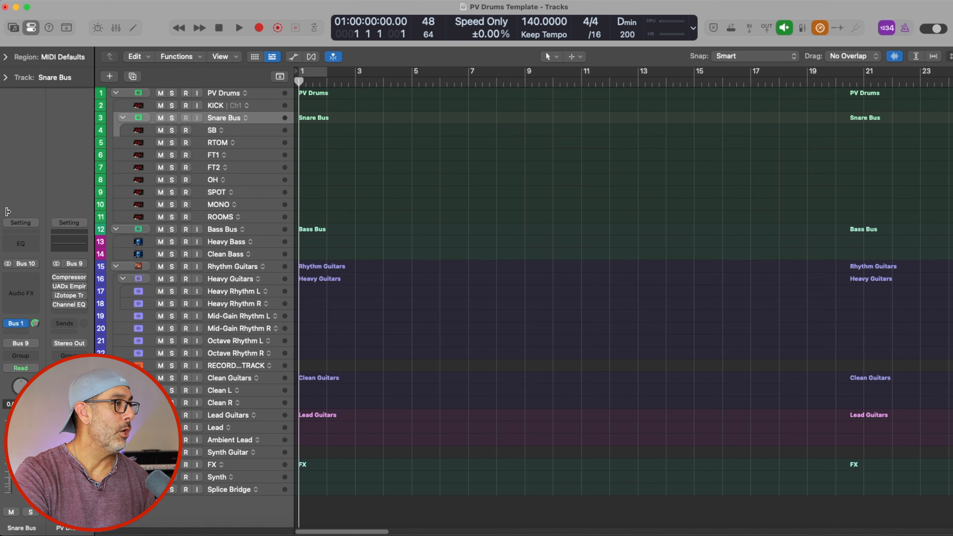
click(20, 243)
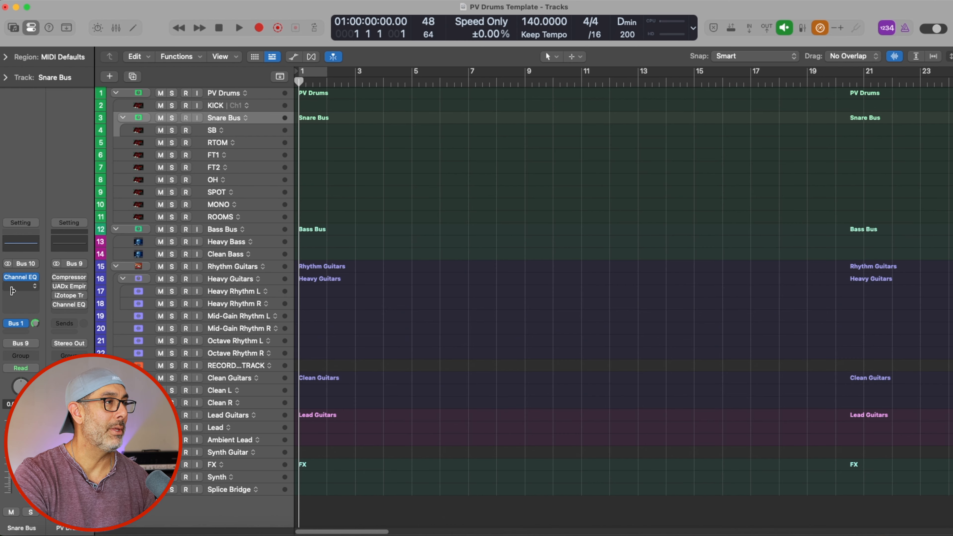
click(240, 130)
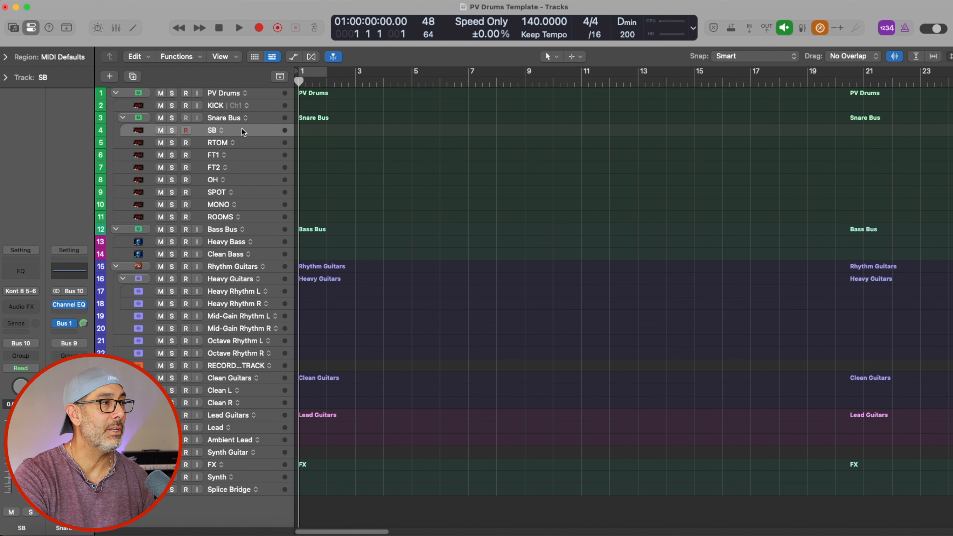
Show the mixer, check the destination of the Snare Bus's Bus 1 send, and select the PCOMP strip.
key(x)
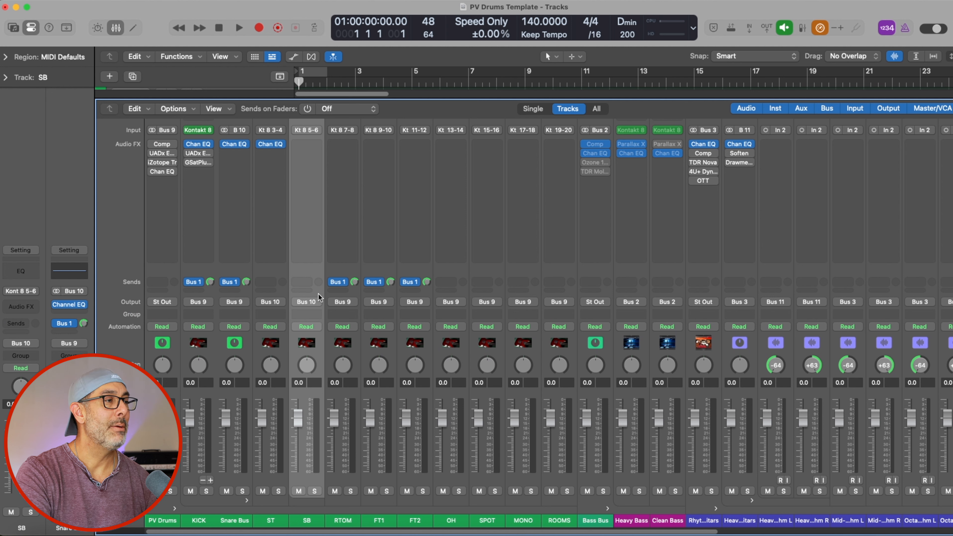
click(235, 283)
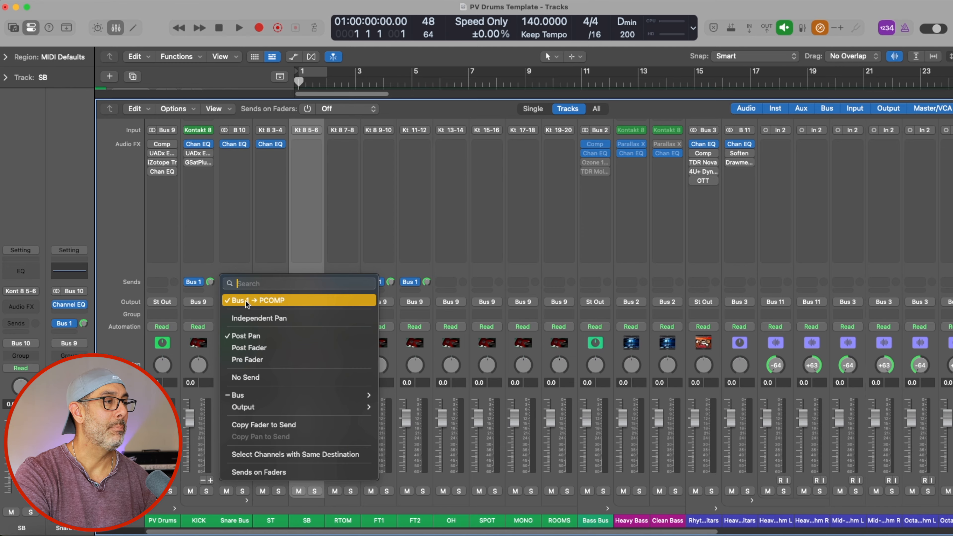
click(117, 228)
scroll(316, 302, right, 10)
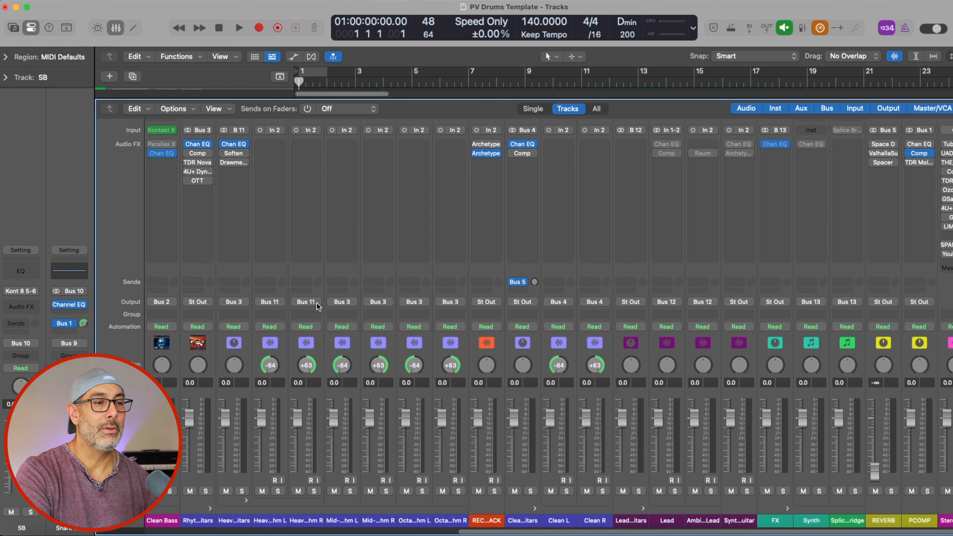
click(933, 510)
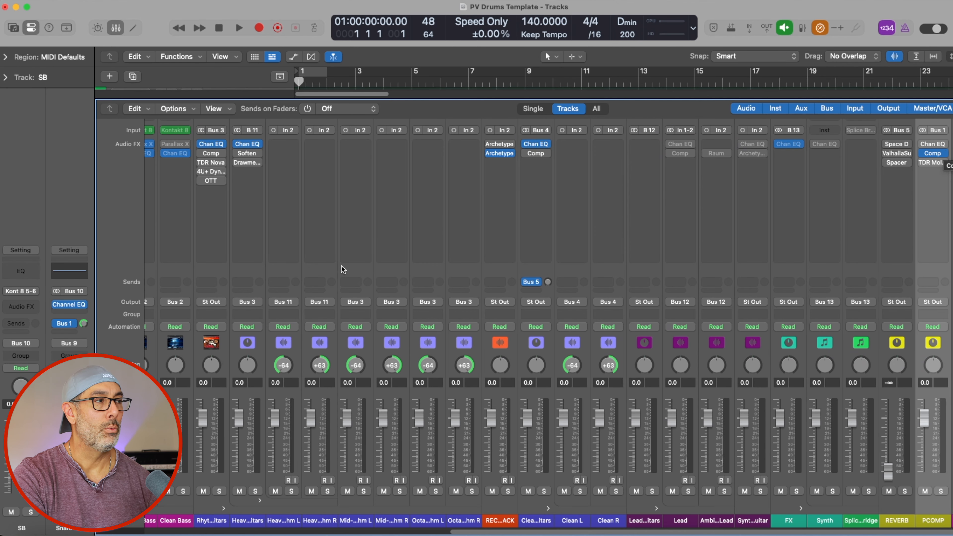
Set the KICK channel's Bus 1 send level to 0.0 dB.
scroll(358, 259, left, 10)
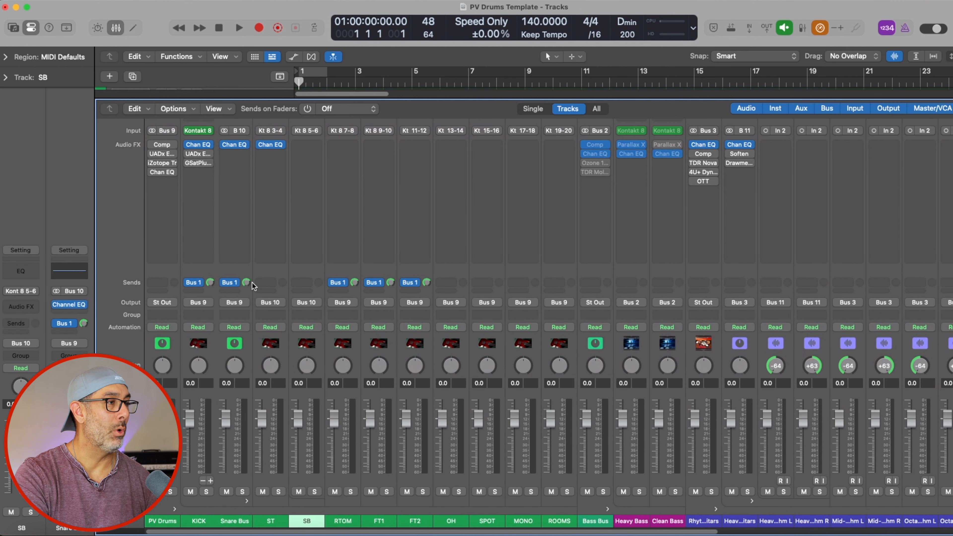
drag(209, 287, 209, 283)
alt+click(209, 281)
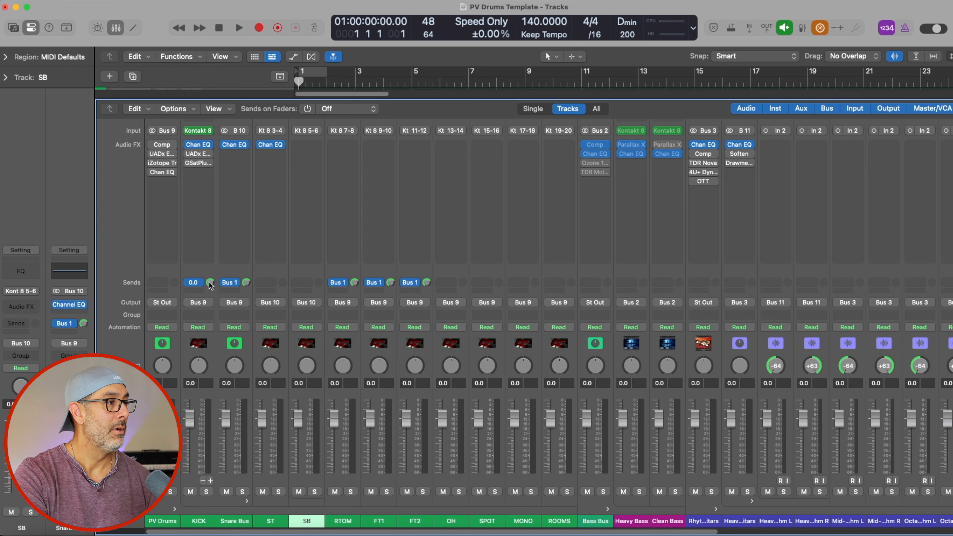
Inspect the Channel EQ on the PCOMP channel and close its plug-in window.
scroll(204, 267, right, 10)
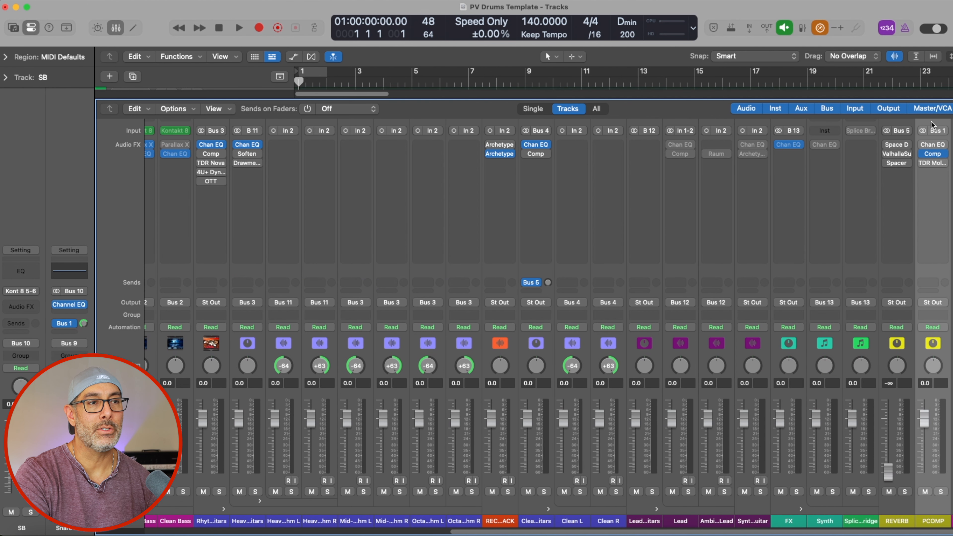
click(932, 146)
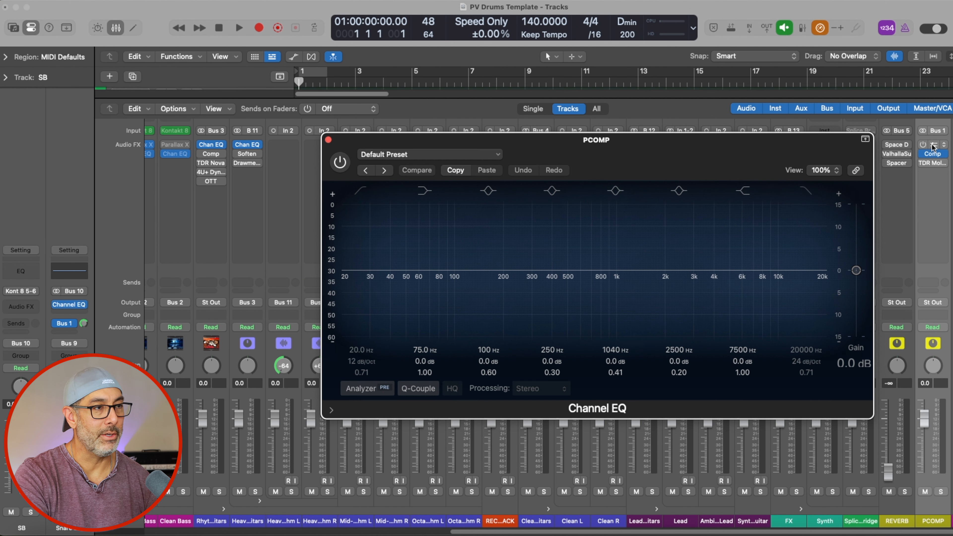
click(327, 139)
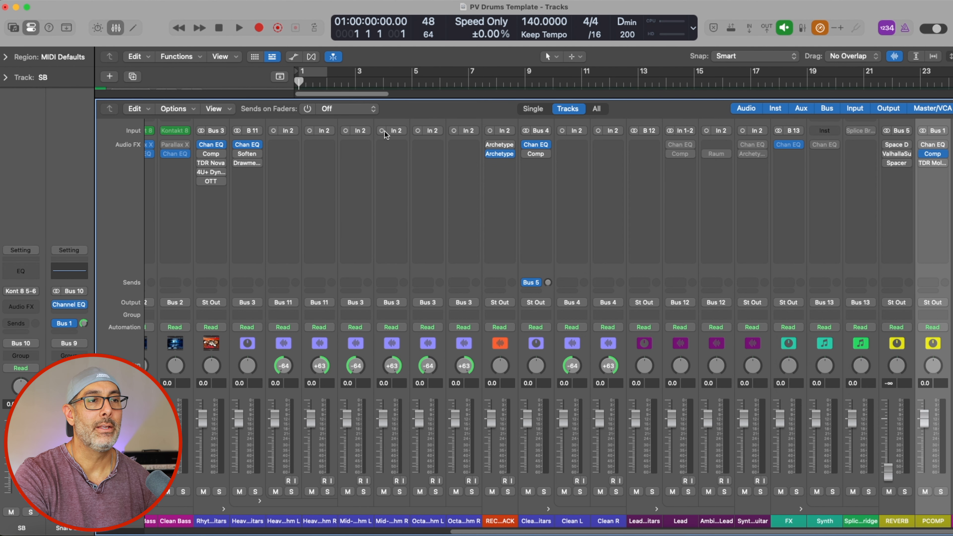
Set the ratio of PCOMP's Vintage FET Compressor to 30:1 and lower its threshold slightly.
click(934, 155)
drag(653, 124, 617, 45)
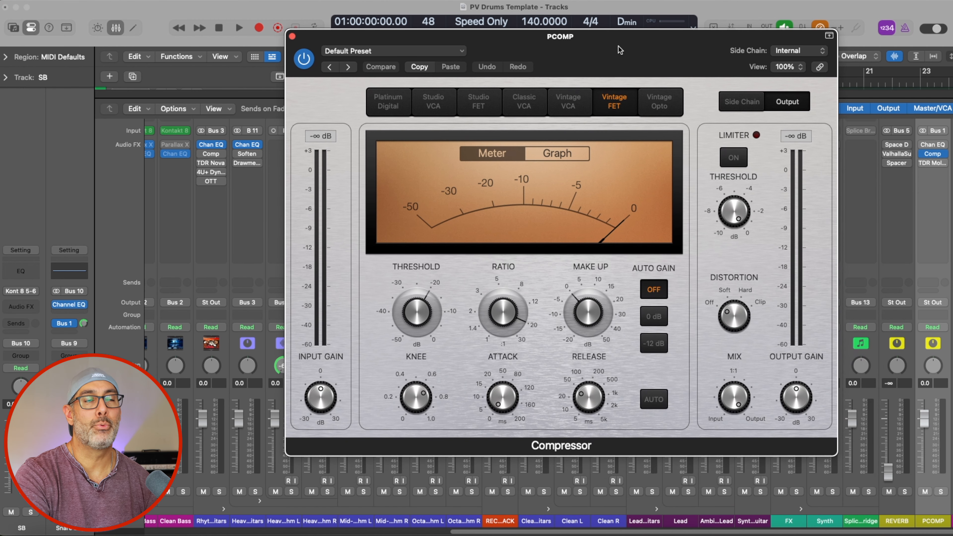
mouse_move(534, 276)
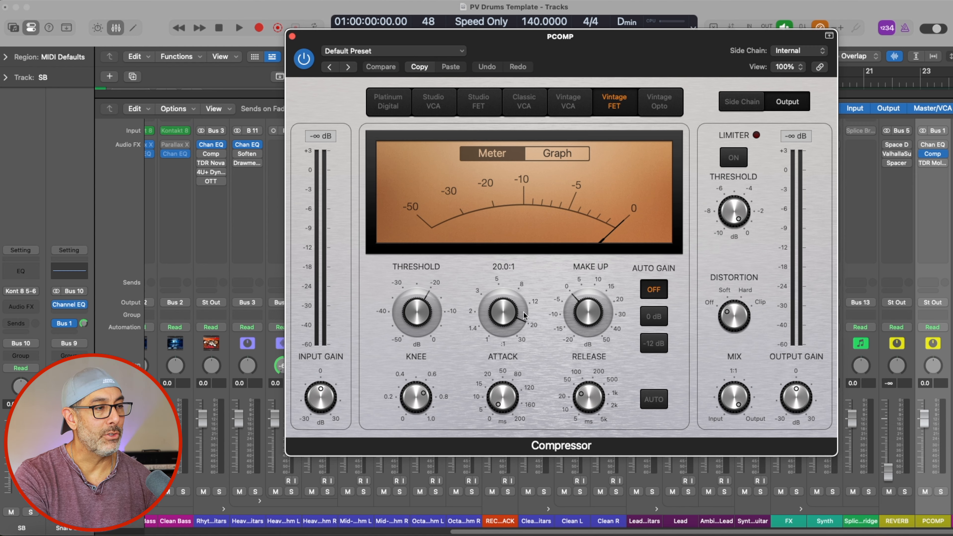
drag(503, 311, 504, 305)
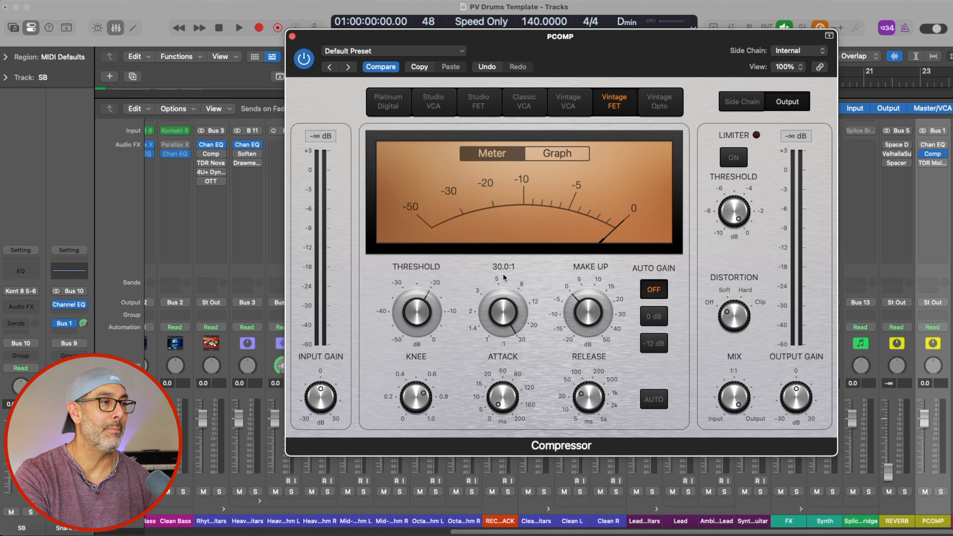
drag(414, 325, 419, 313)
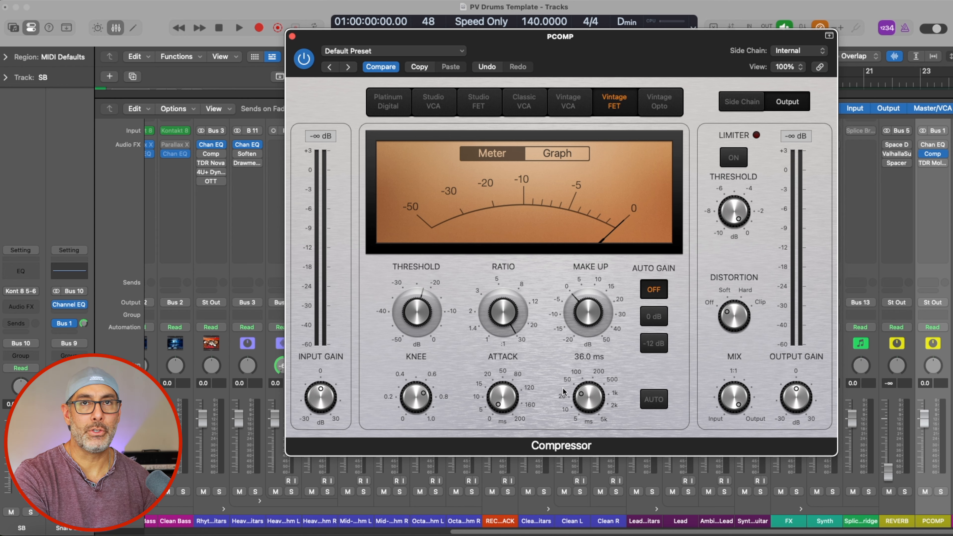
click(292, 35)
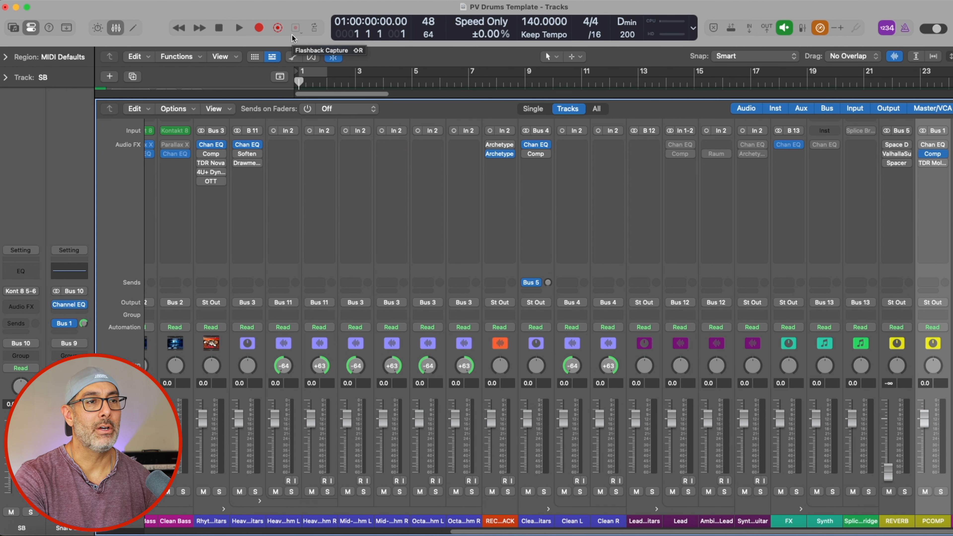
Review the TDR Molotok settings on the PCOMP channel alongside its Compressor, closing both plug-in windows.
click(934, 163)
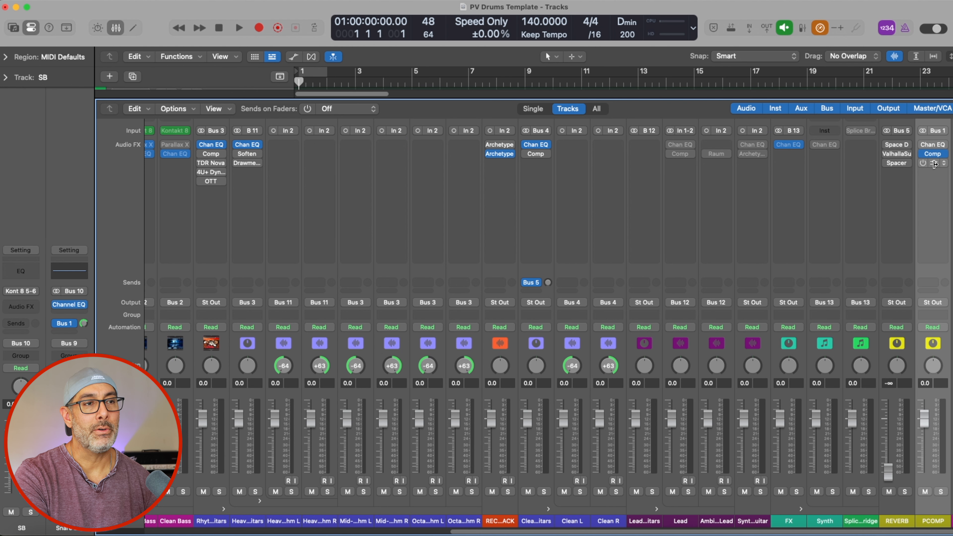
drag(524, 146, 630, 114)
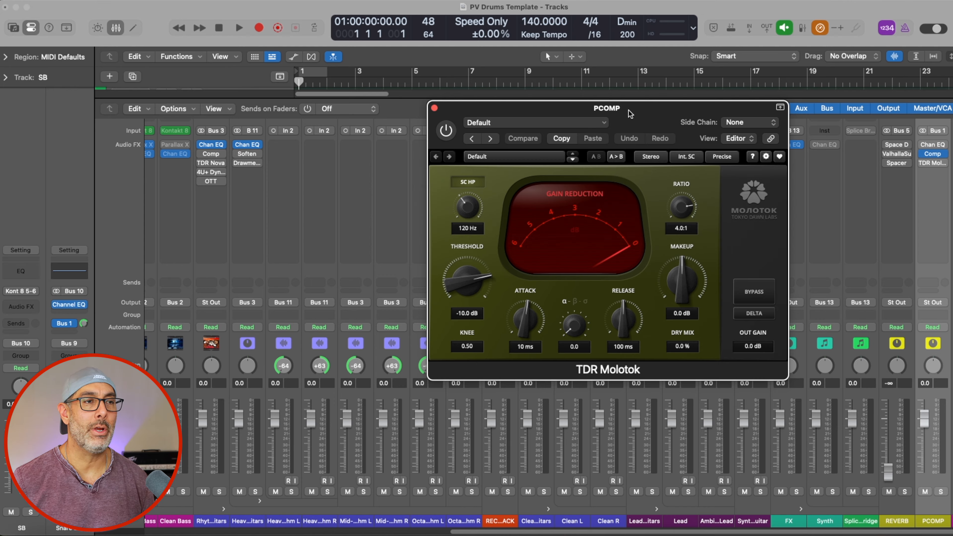
click(933, 155)
click(291, 36)
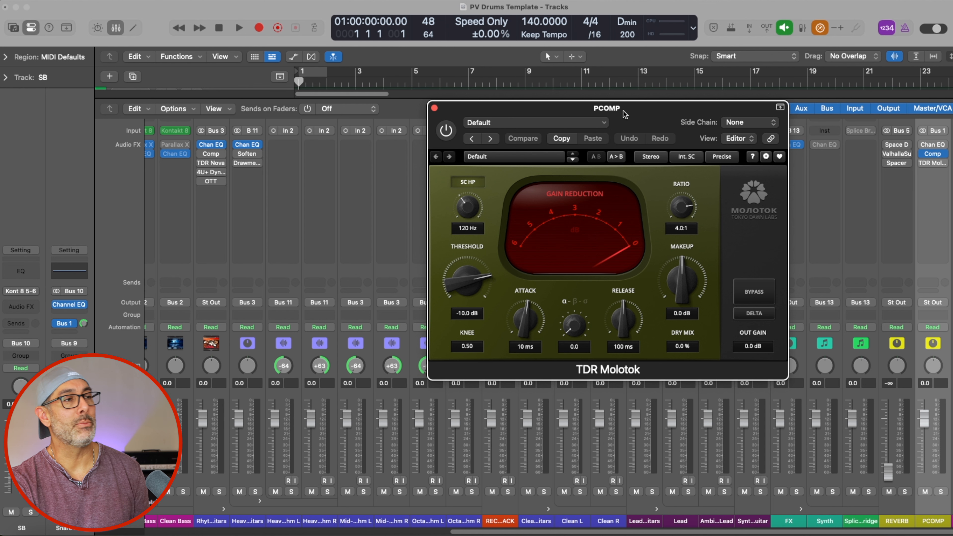
click(434, 109)
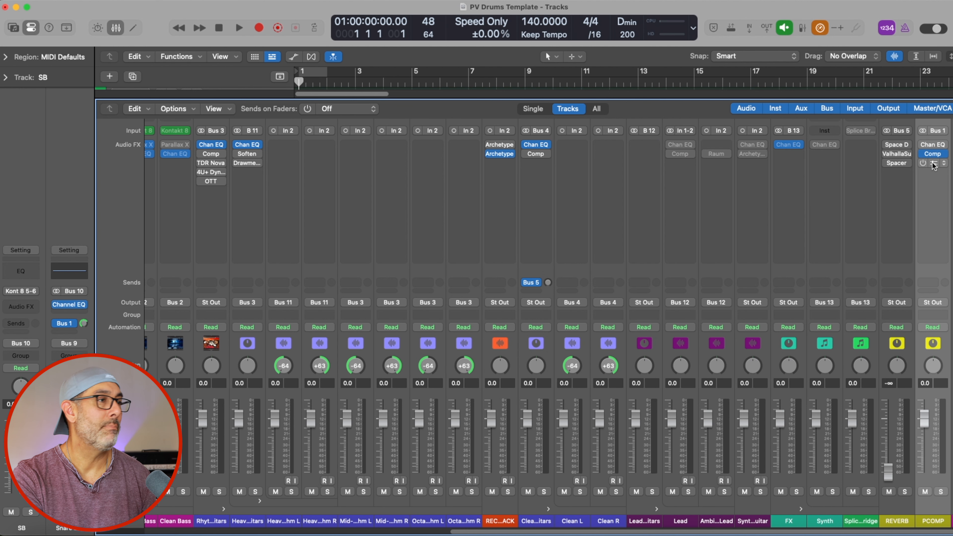
Hide the mixer and review the channel strips and sends of the room, mono, spot, overhead and tom tracks.
scroll(932, 163, left, 13)
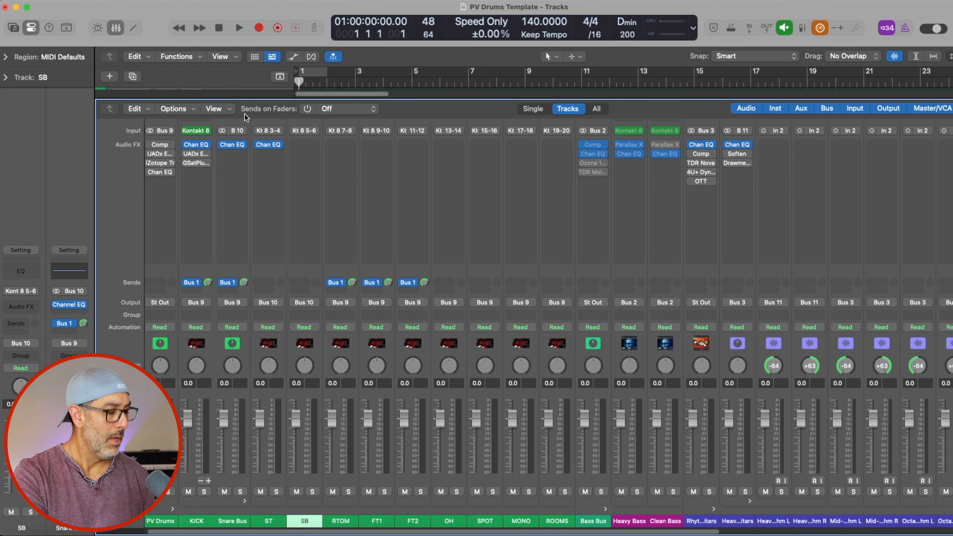
key(x)
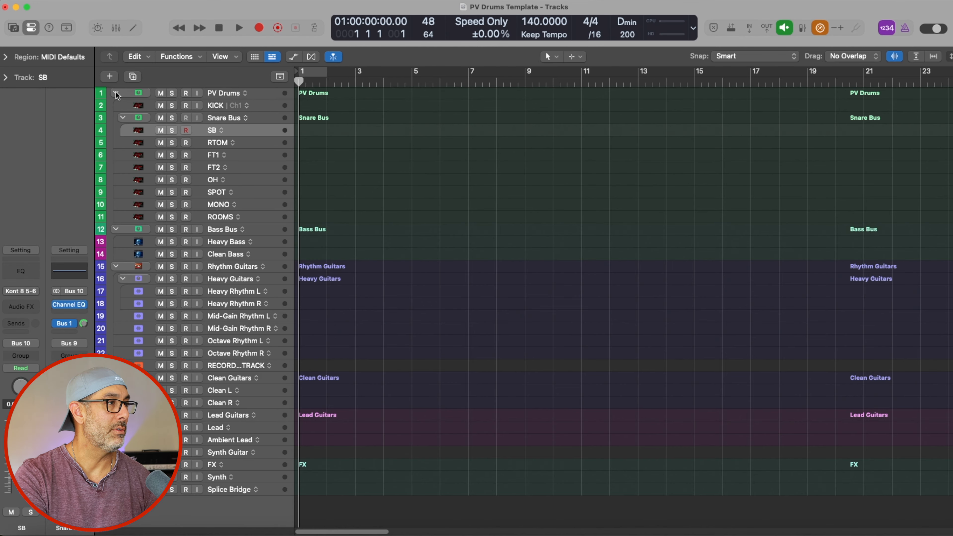
click(255, 216)
click(251, 204)
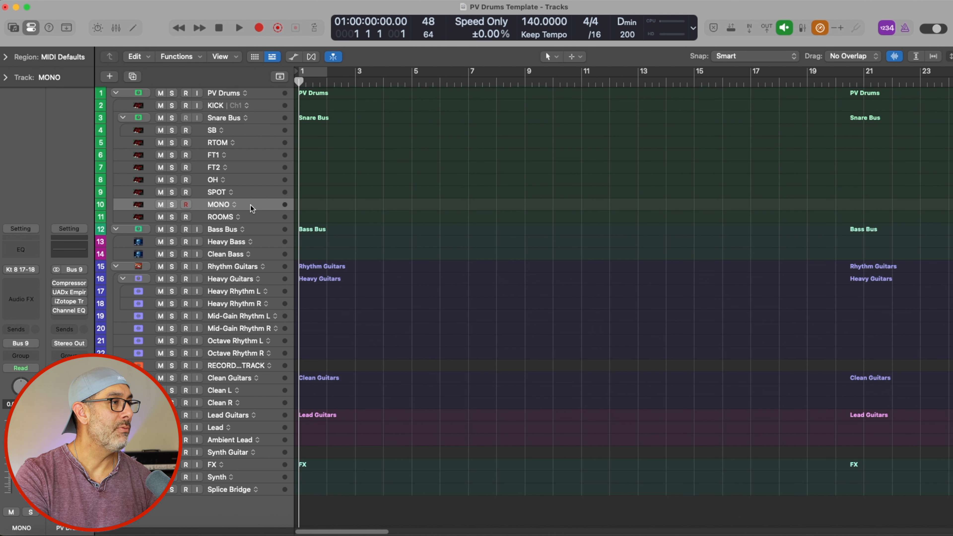
click(251, 191)
click(246, 180)
click(244, 166)
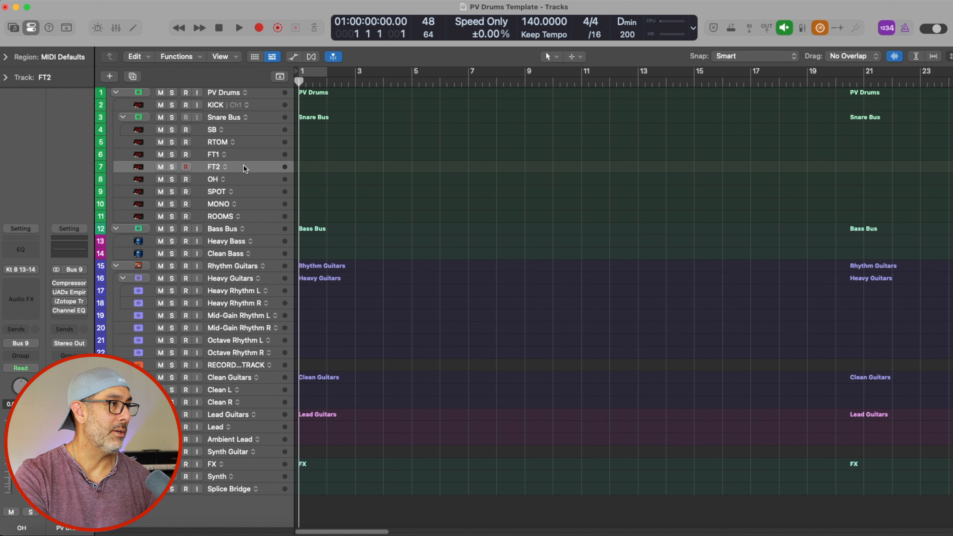
click(251, 151)
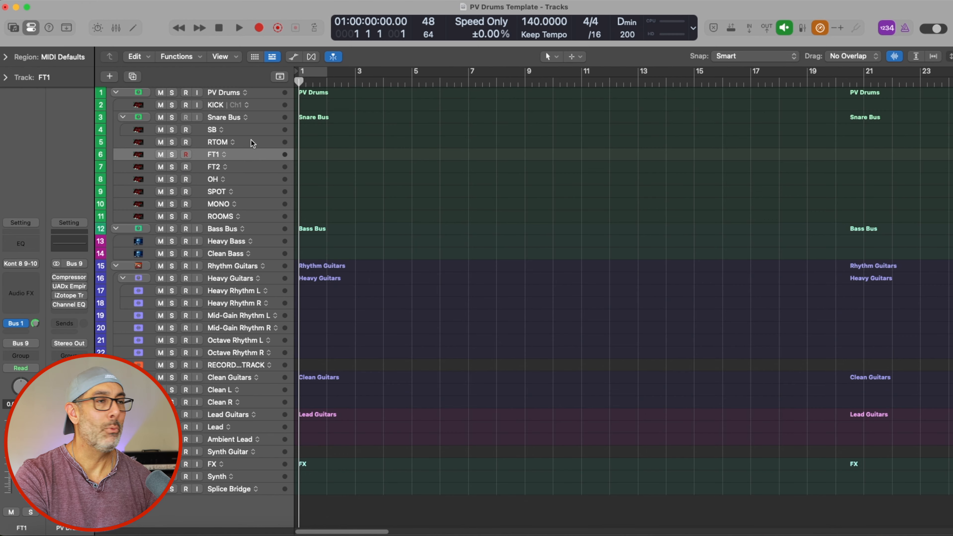
click(251, 140)
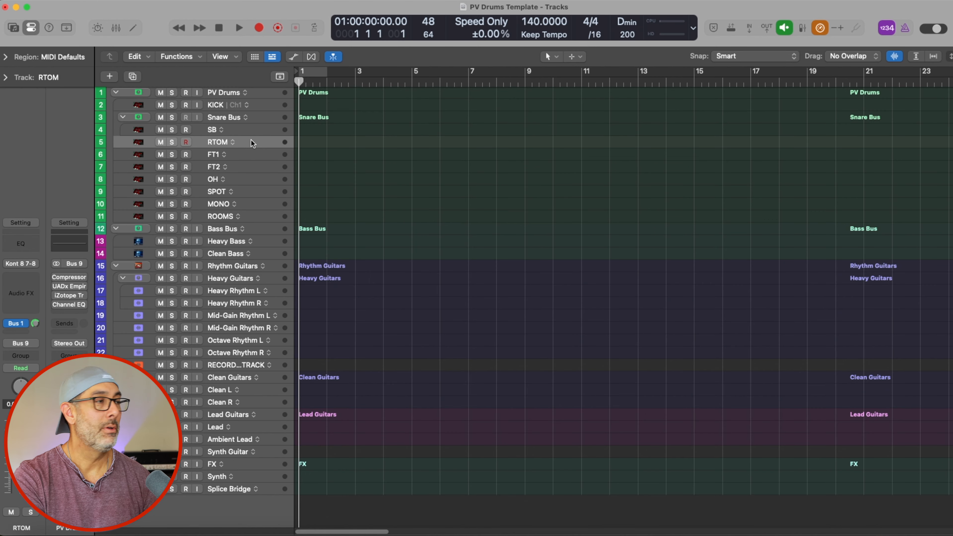
click(249, 217)
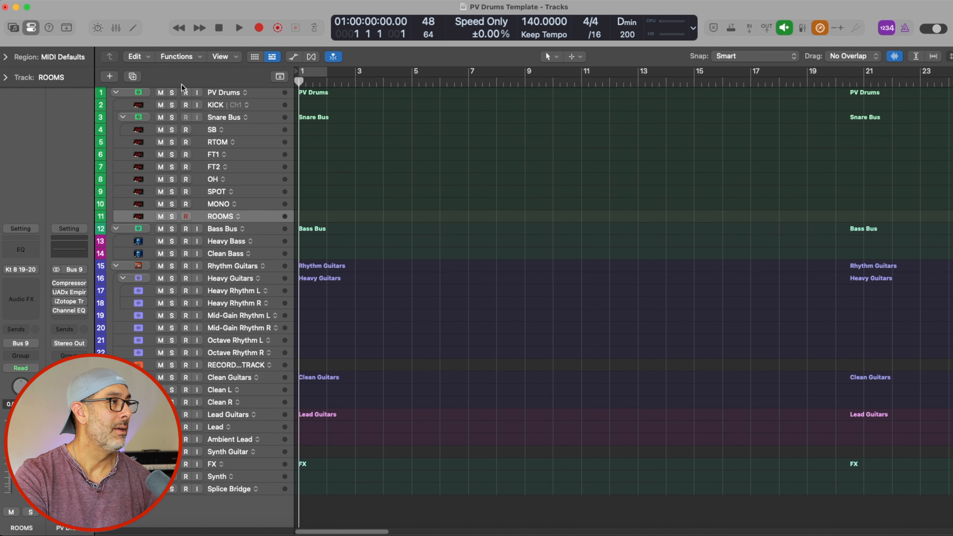
Collapse the PV Drums stack and select the Bass Bus track to show its channel strip.
click(116, 92)
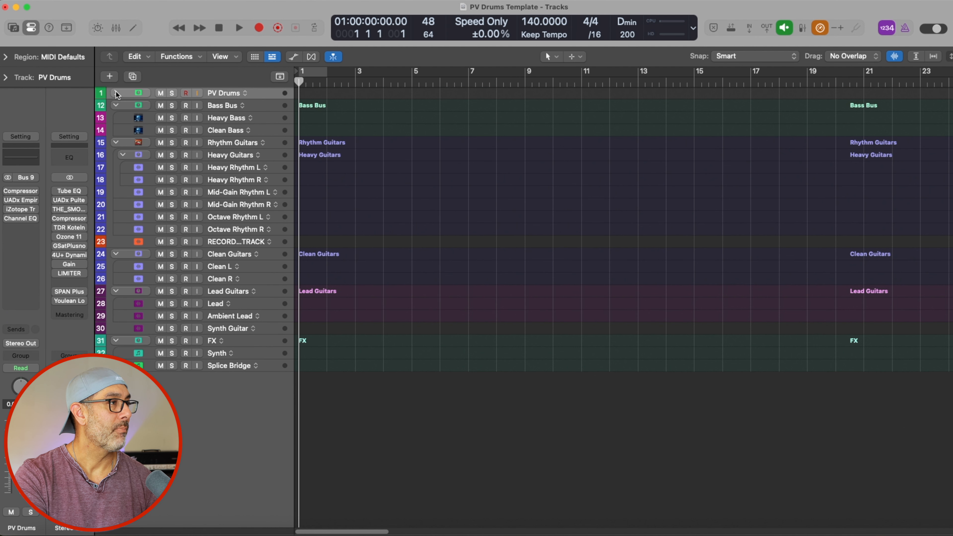
scroll(258, 418, up, 5)
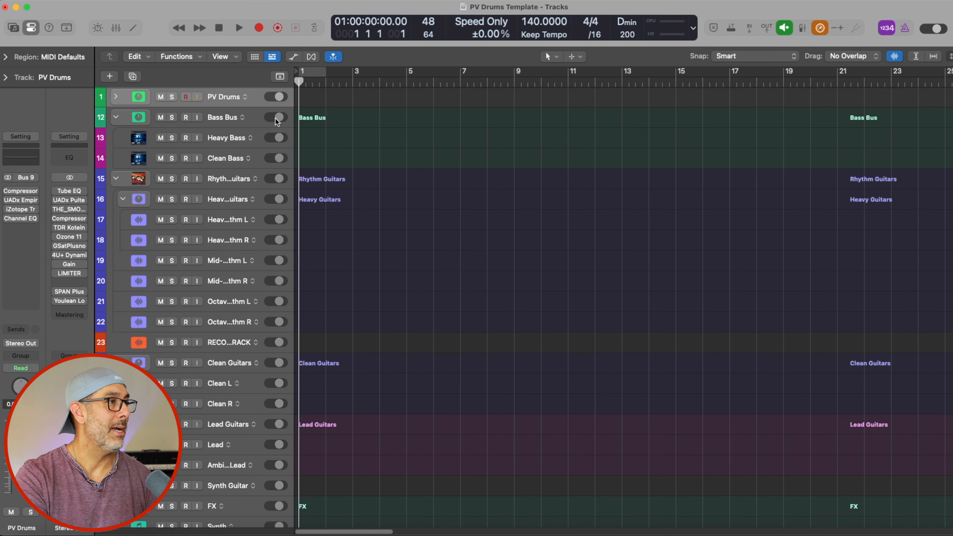
click(254, 115)
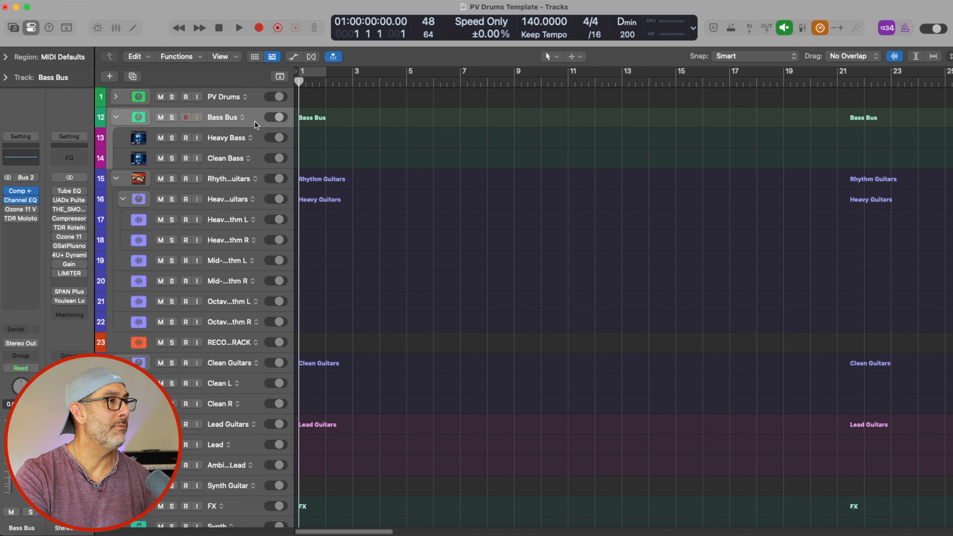
Compare the channel strips of the Heavy Bass and Clean Bass tracks.
click(259, 139)
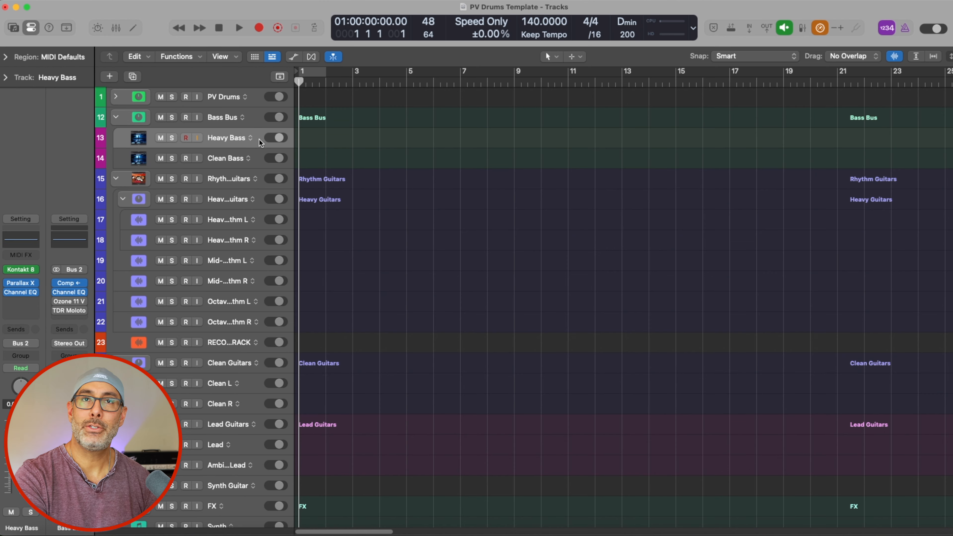
click(258, 155)
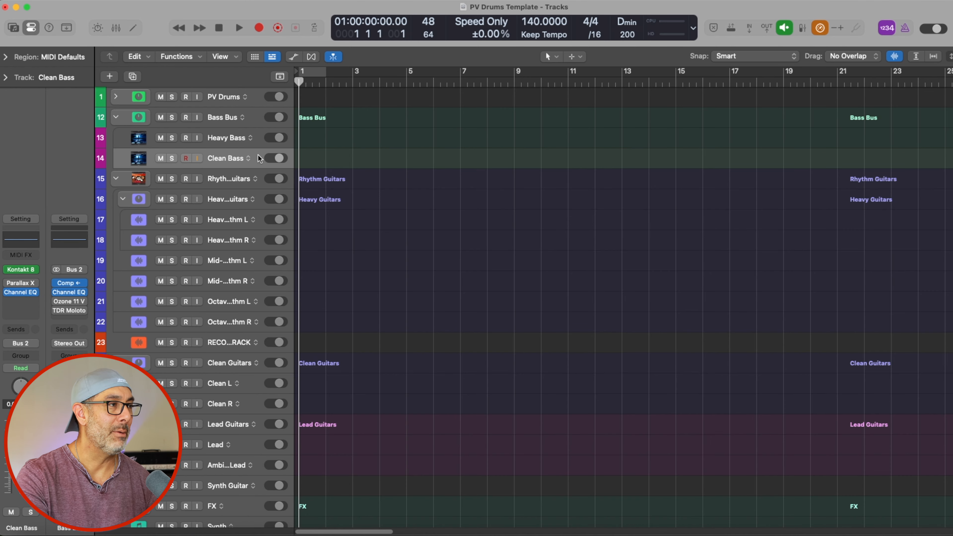
click(257, 137)
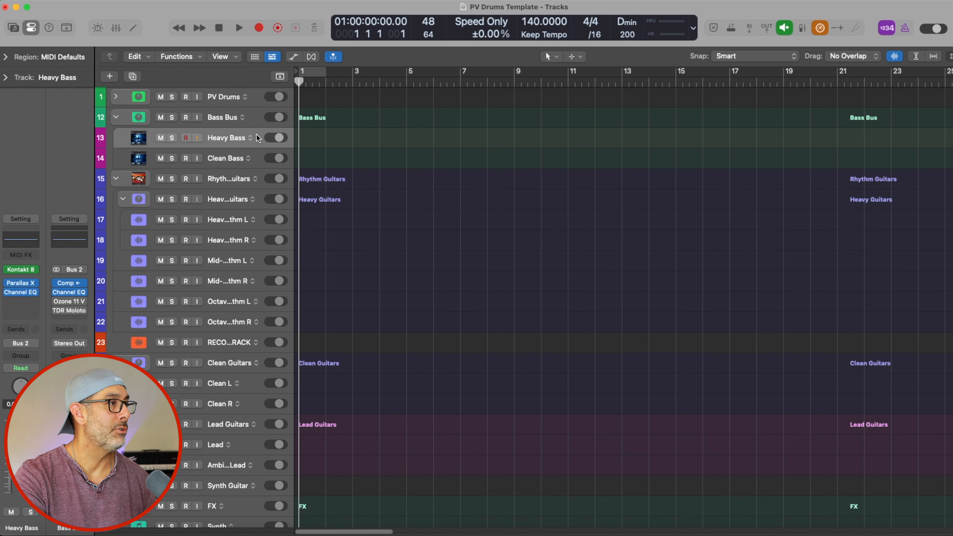
click(258, 156)
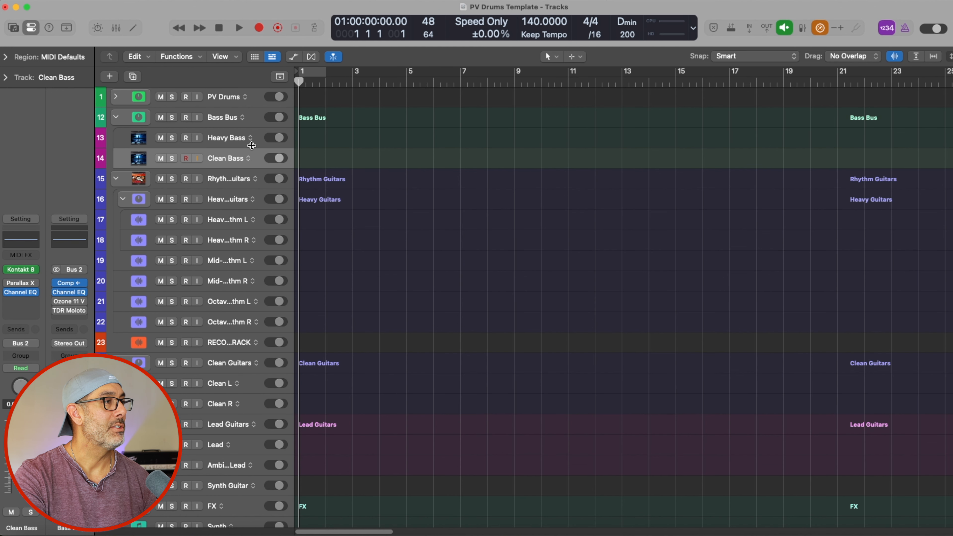
Inspect the Nocturnal Bass patch in the Heavy Bass track's Kontakt 8 instrument and close its window.
click(259, 138)
click(21, 270)
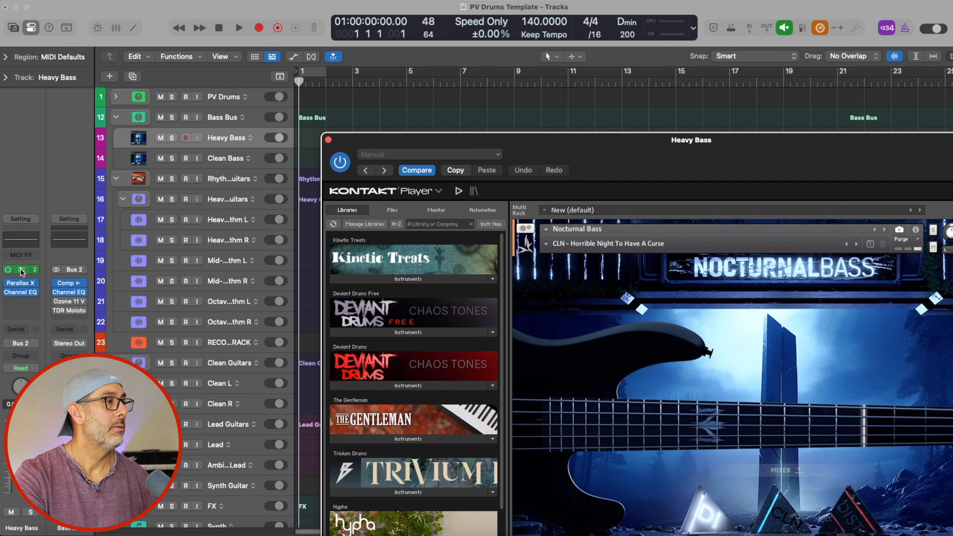
drag(622, 138, 535, 12)
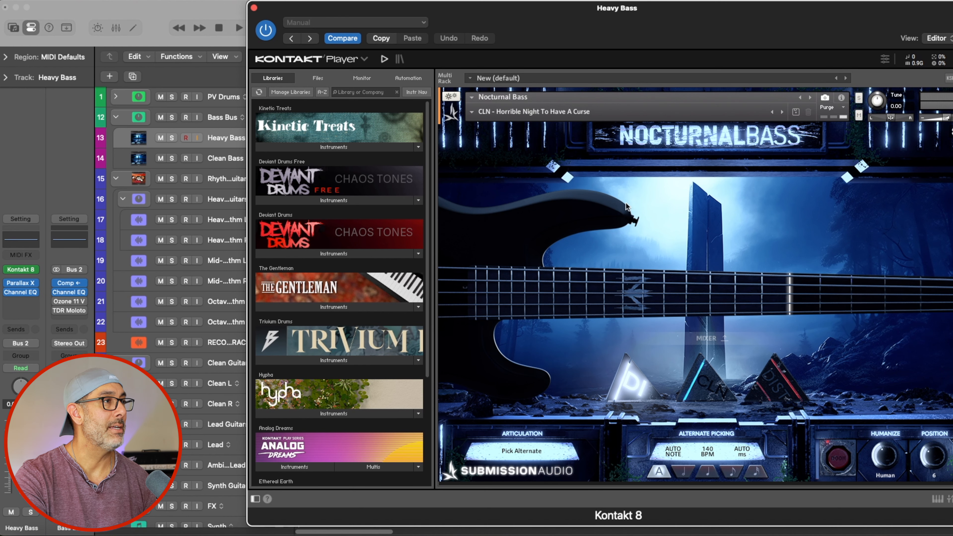
click(254, 8)
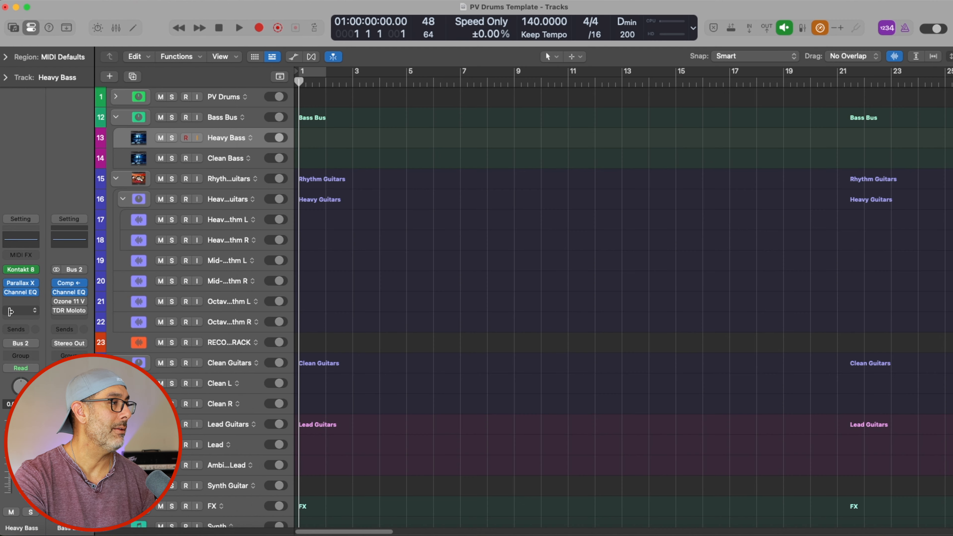
Inspect Parallax X on the Heavy Bass track and its preset folders, keeping the Default preset.
click(21, 286)
drag(595, 147, 592, 56)
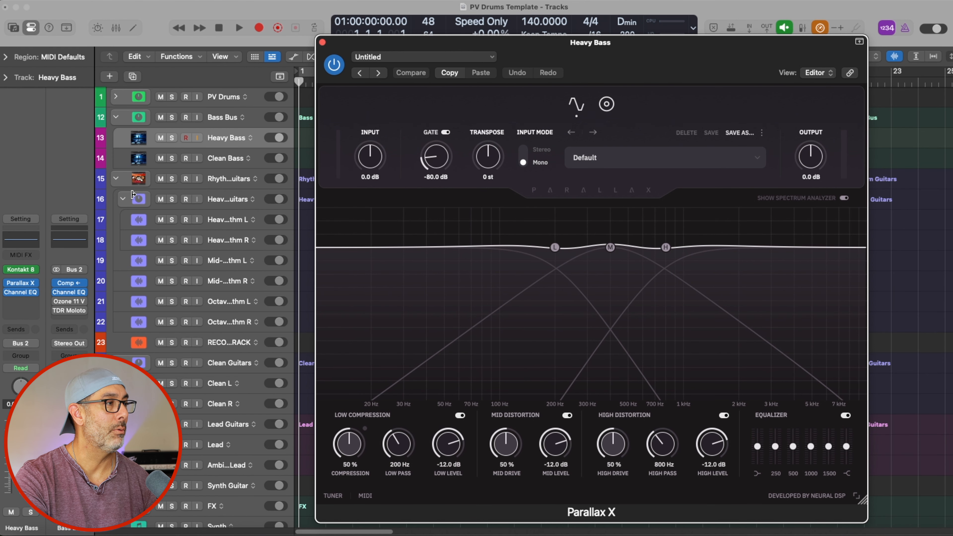
click(648, 161)
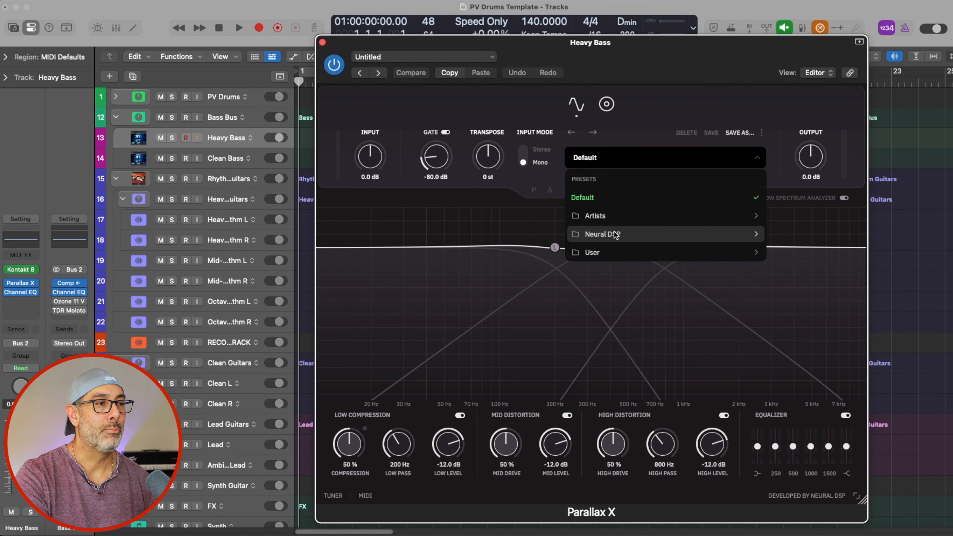
click(322, 42)
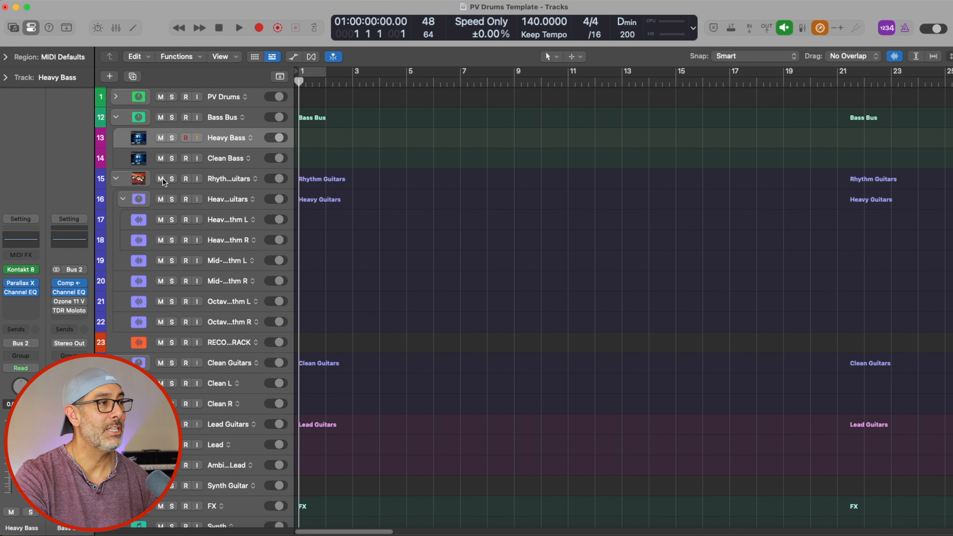
Inspect the Clean Bass track's Nocturnal Bass patch in Kontakt 8, checking its DIST and CLN channels.
click(254, 161)
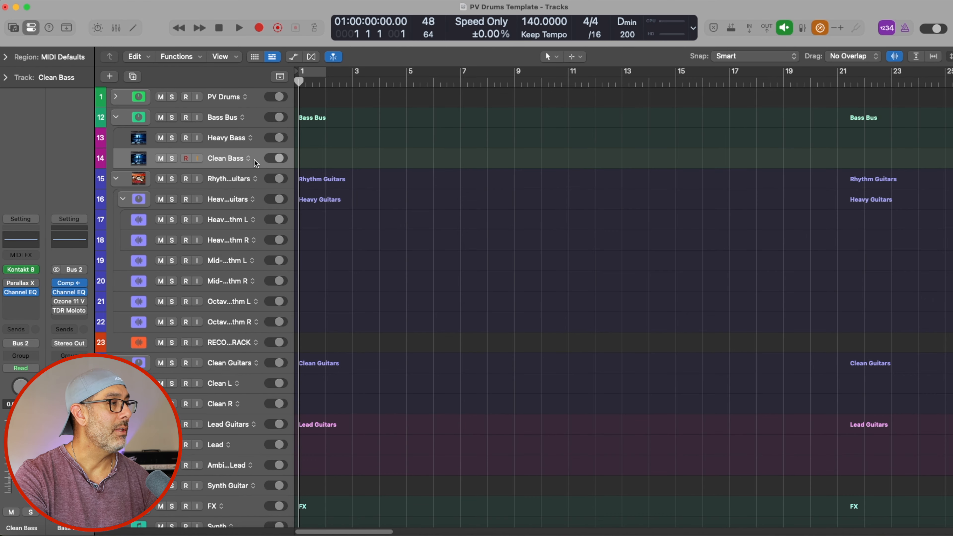
click(21, 270)
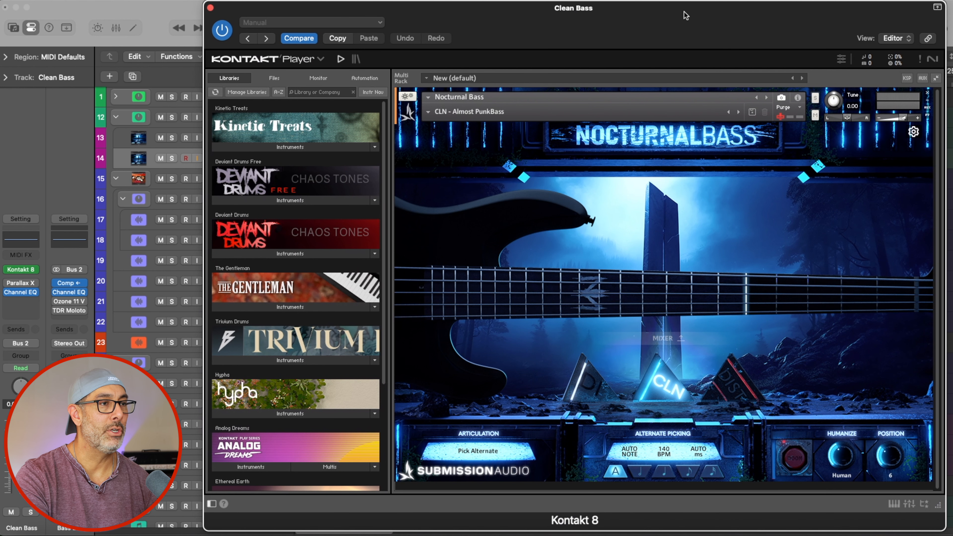
click(736, 386)
click(660, 392)
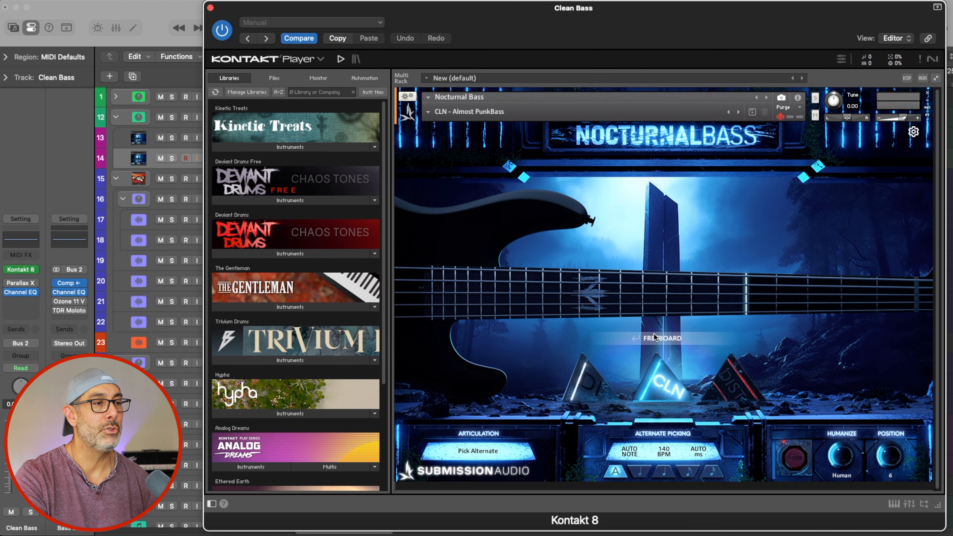
Check the mixer and fretboard views of the Clean Bass track's Nocturnal Bass instrument and close its window.
click(654, 337)
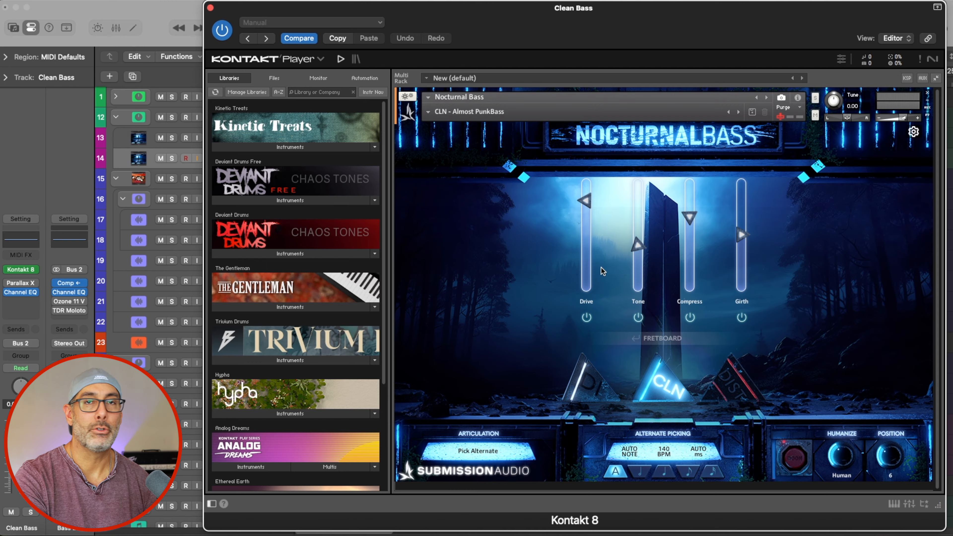
click(670, 340)
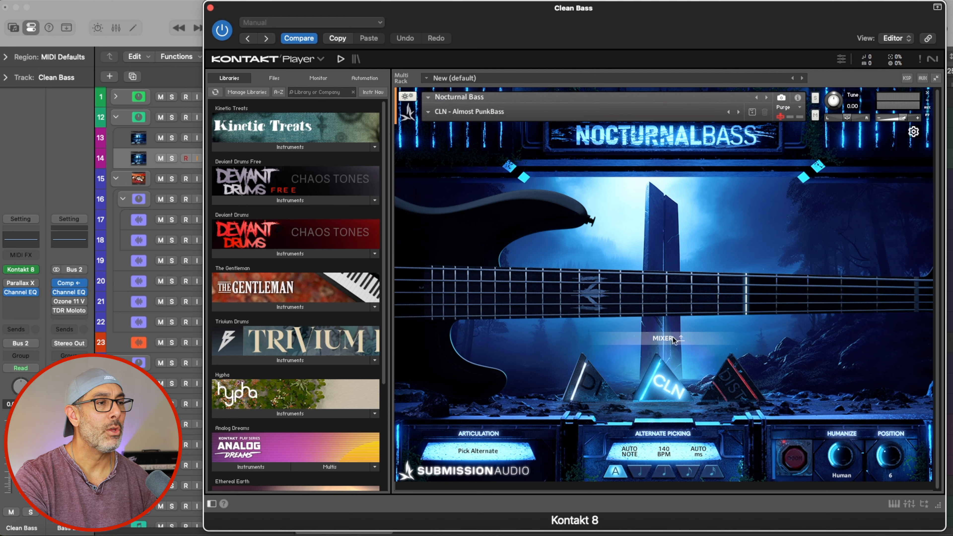
click(211, 9)
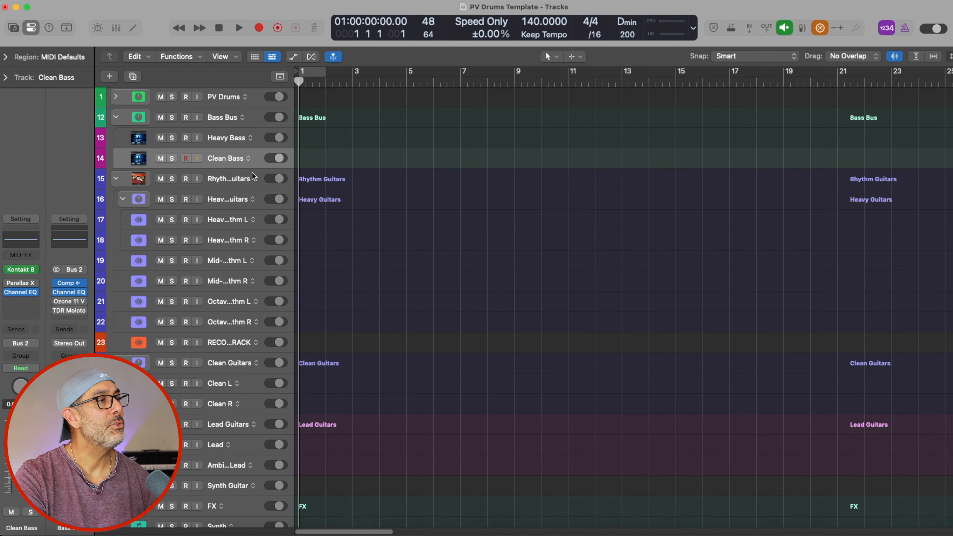
Select KICK (Inst 1) as the side chain source of the Bass Bus track's Compressor and close the plug-in.
click(257, 117)
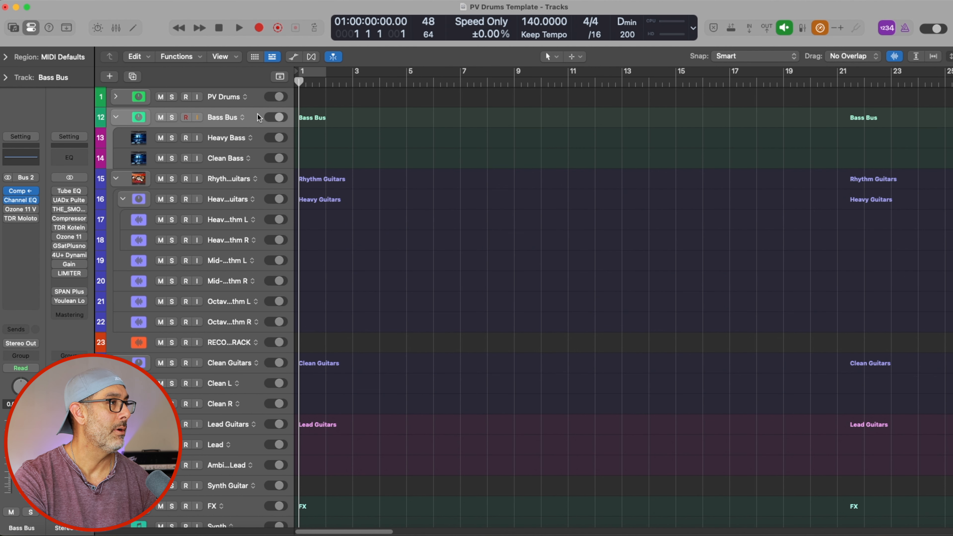
mouse_move(22, 191)
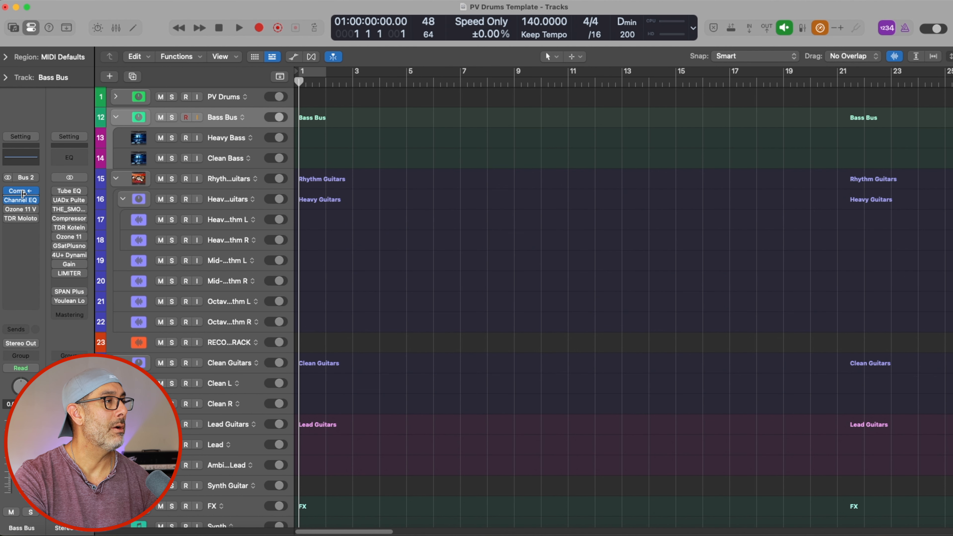
click(22, 192)
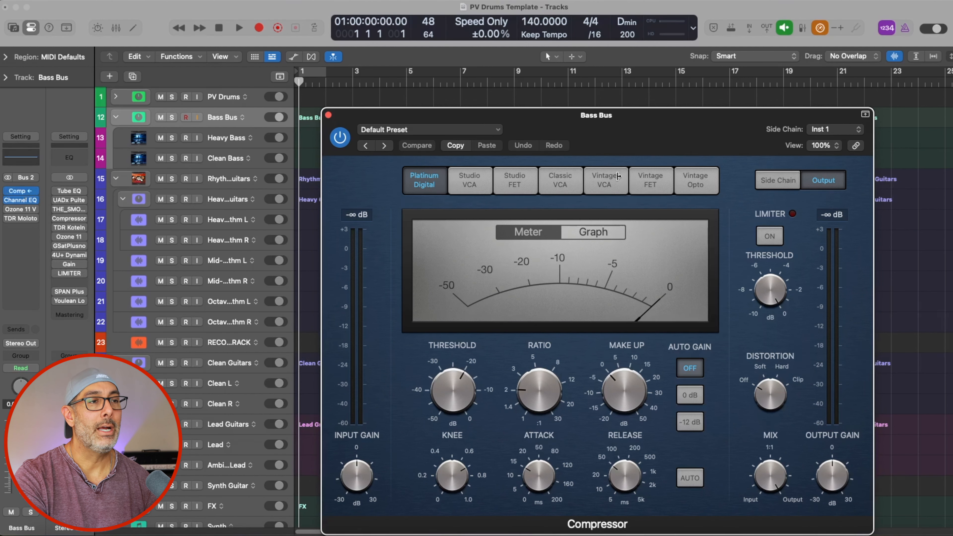
drag(696, 111, 697, 87)
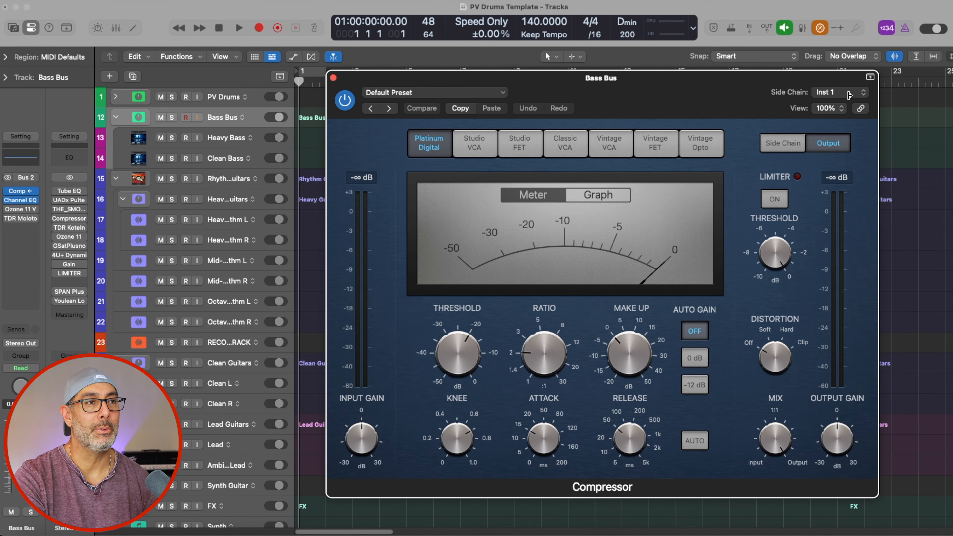
click(842, 92)
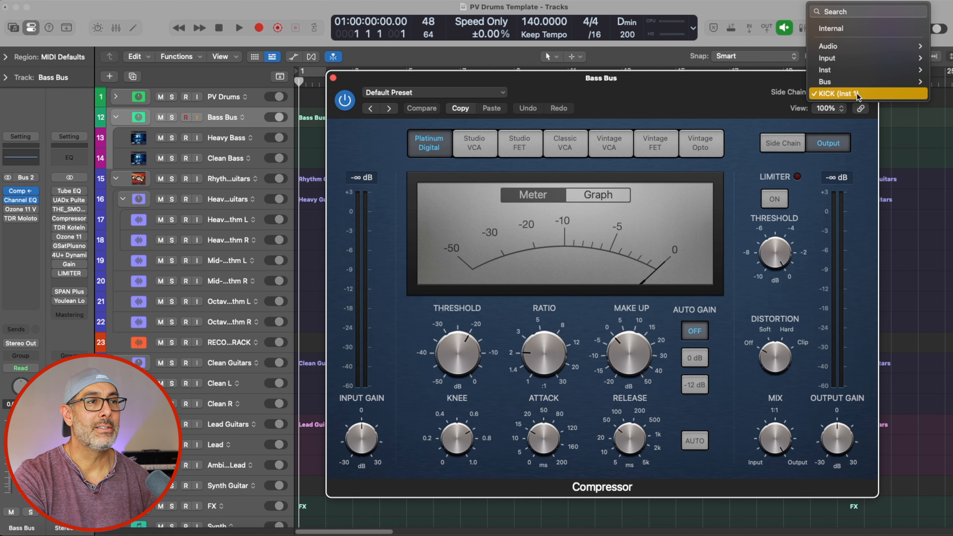
click(871, 93)
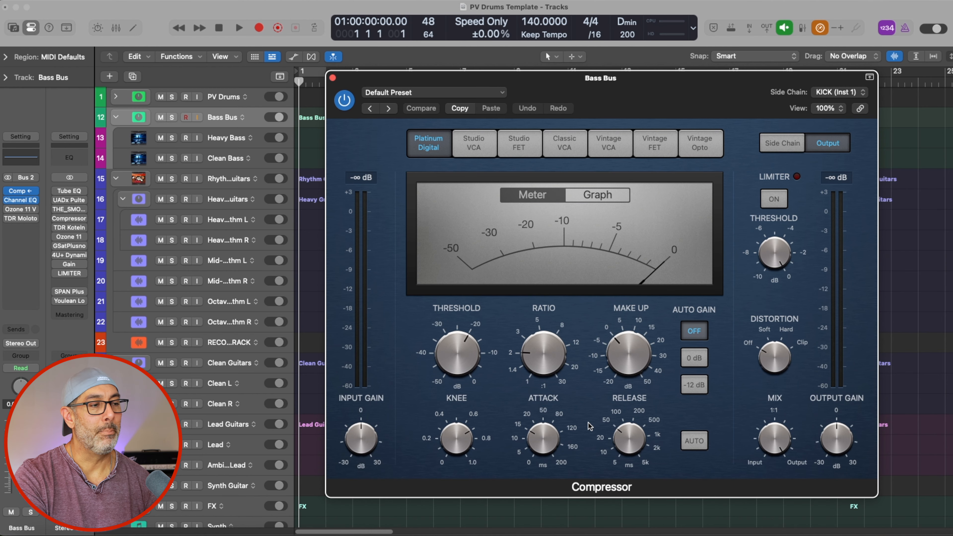
mouse_move(633, 443)
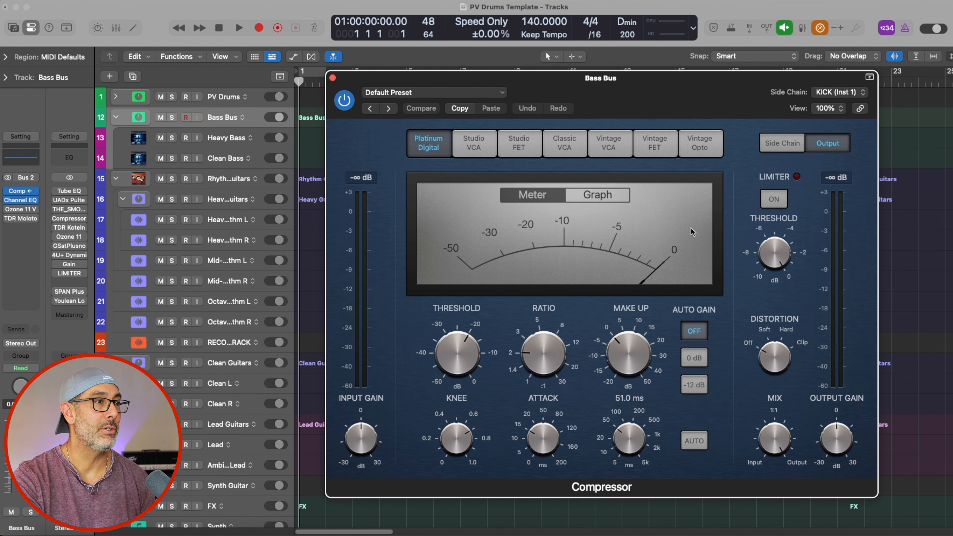
click(332, 78)
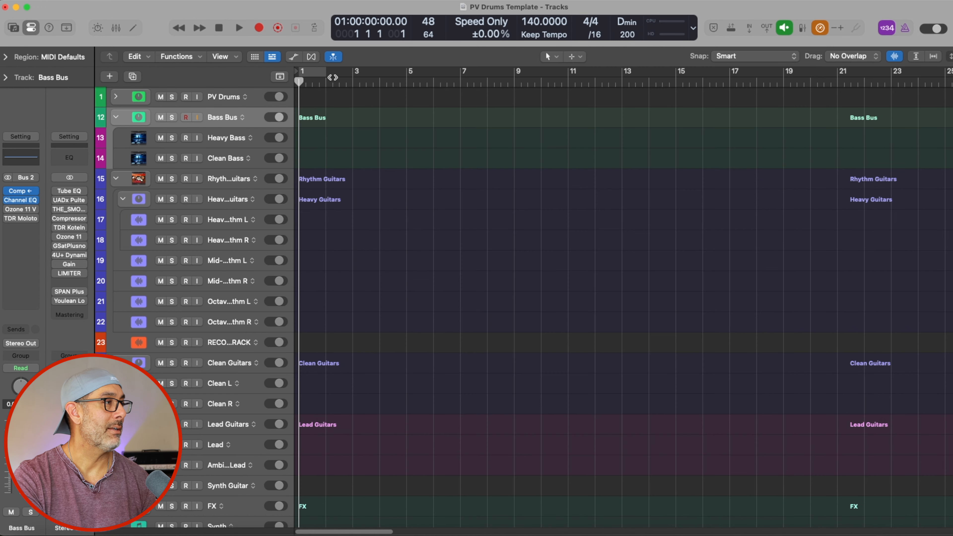
Enable the high-pass band in the Bass Bus track's Channel EQ and raise its cutoff to about 45 Hz.
click(21, 201)
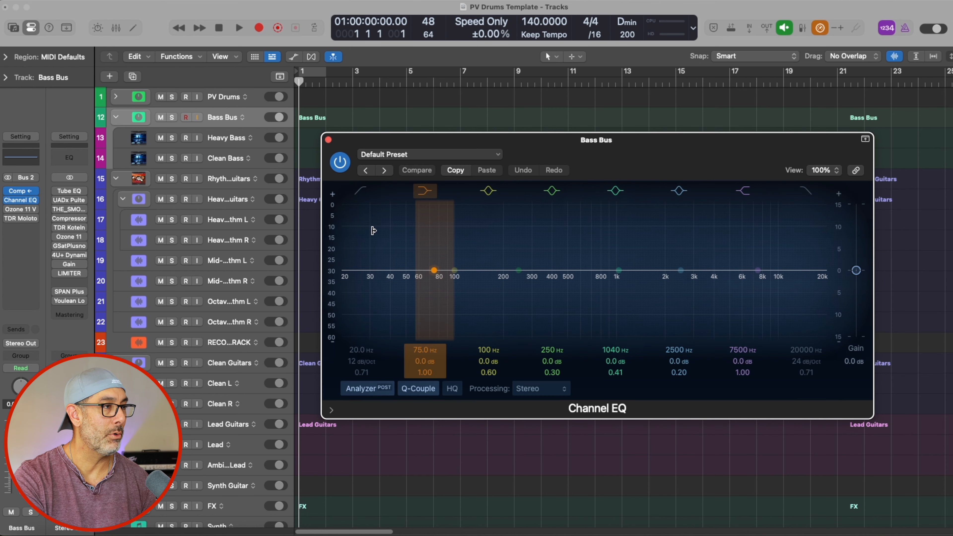
click(363, 194)
drag(357, 350, 357, 329)
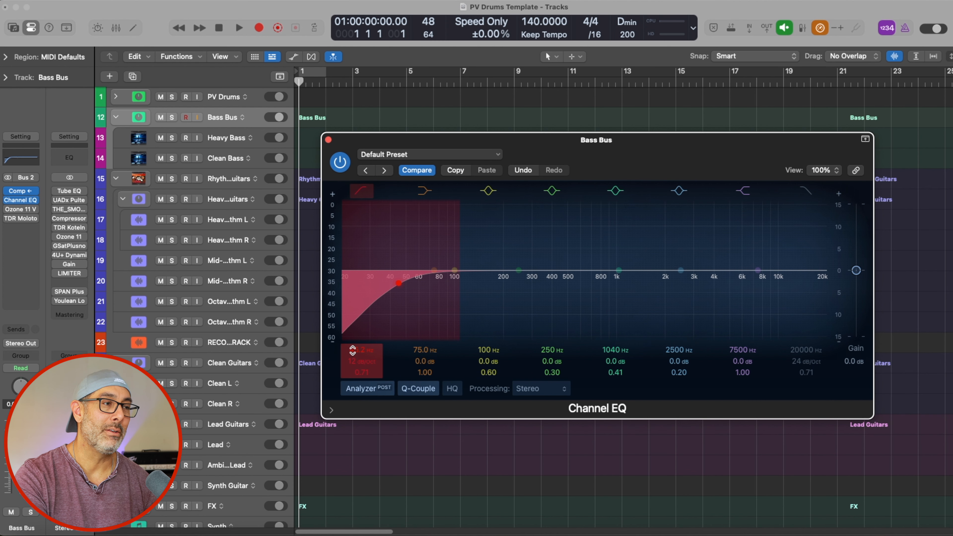
click(328, 140)
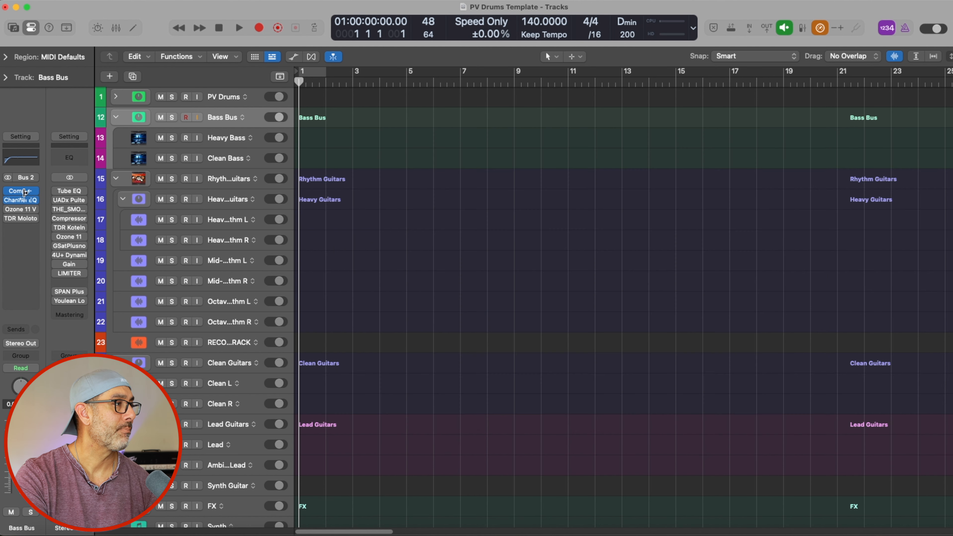
Inspect the Ozone 11 Vintage Limiter and TDR Molotok plug-ins on the Bass Bus track, closing each one.
click(22, 209)
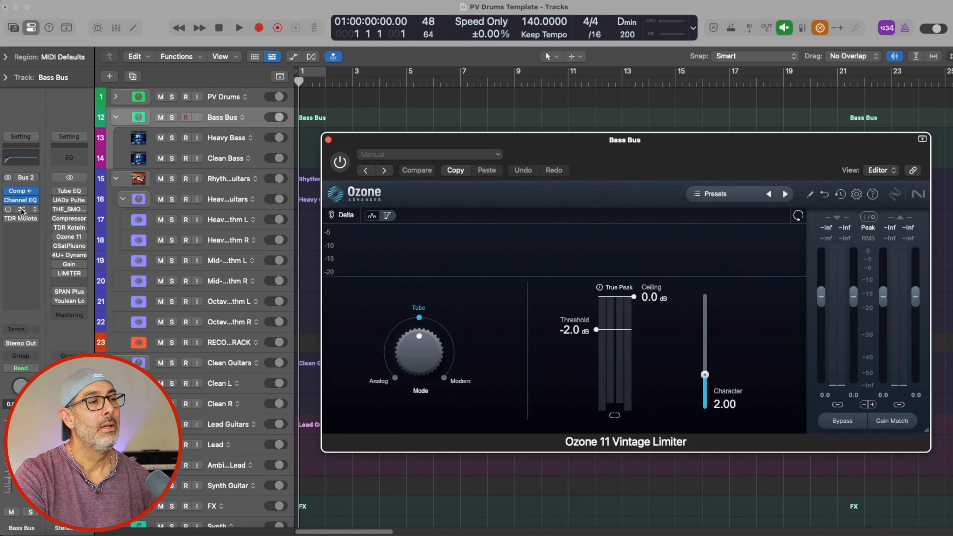
drag(625, 143, 616, 104)
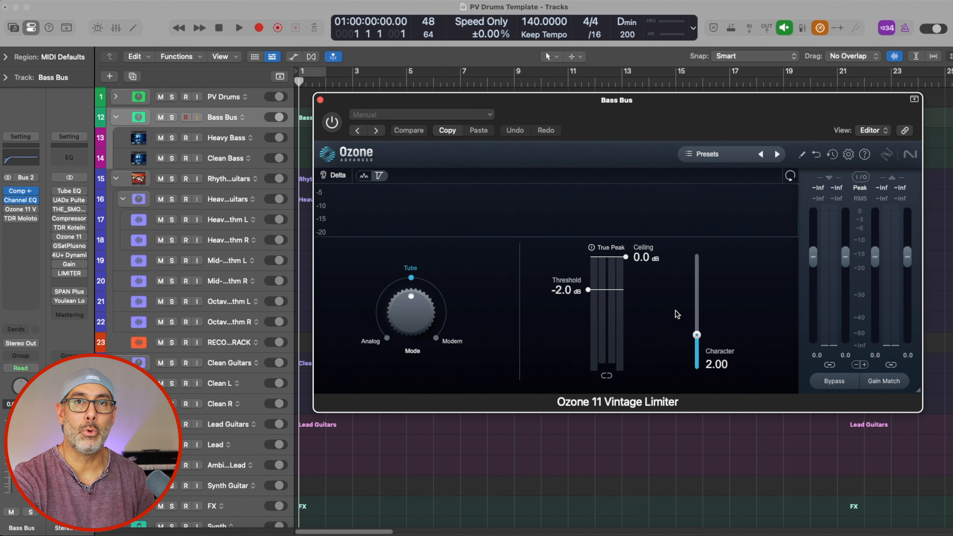
click(320, 100)
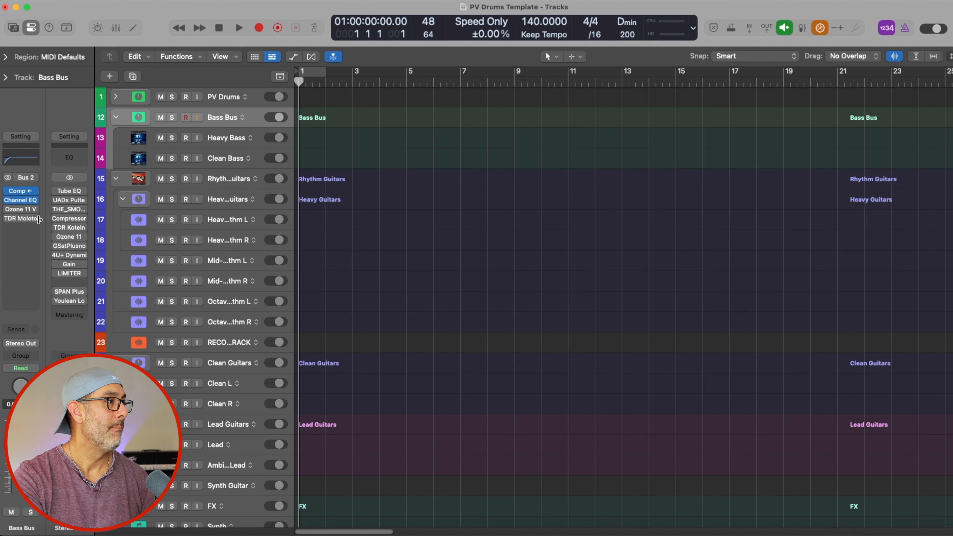
click(21, 219)
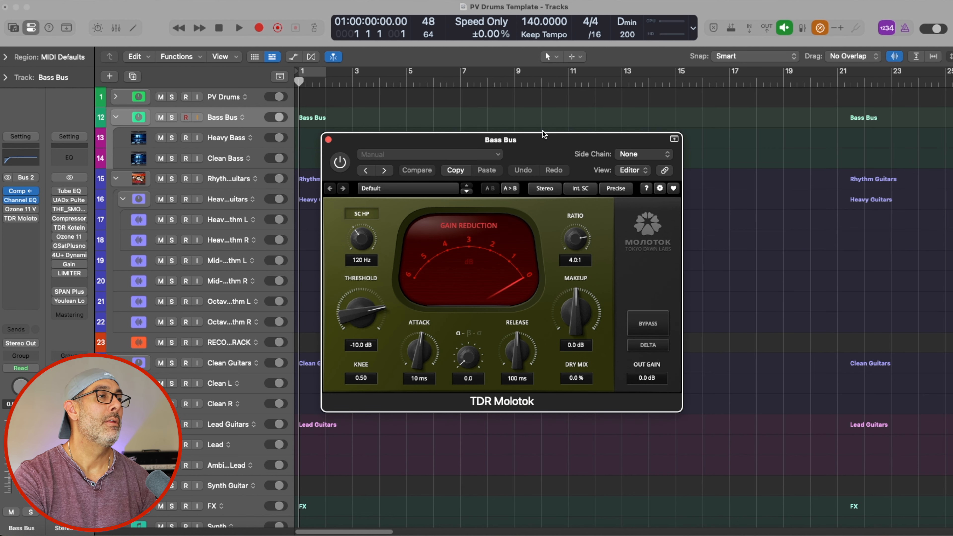
drag(538, 150, 633, 119)
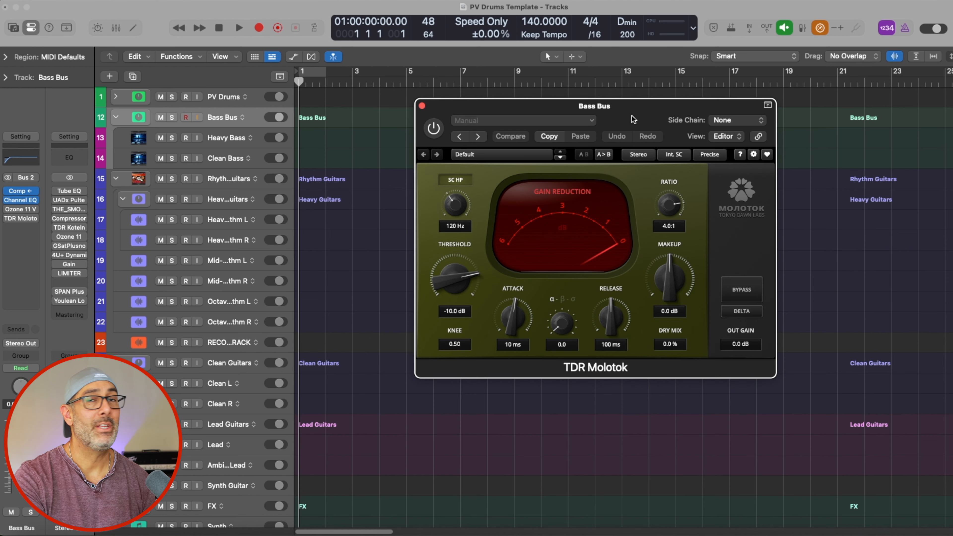
click(422, 106)
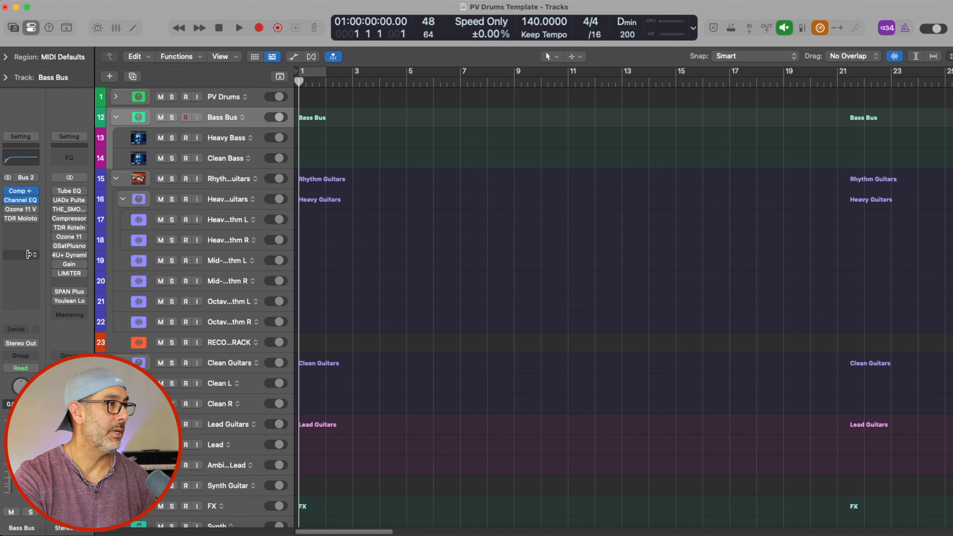
Collapse the Bass Bus track stack, enlarge the track heights to show full track names, and select the Rhythm Guitars track.
click(115, 117)
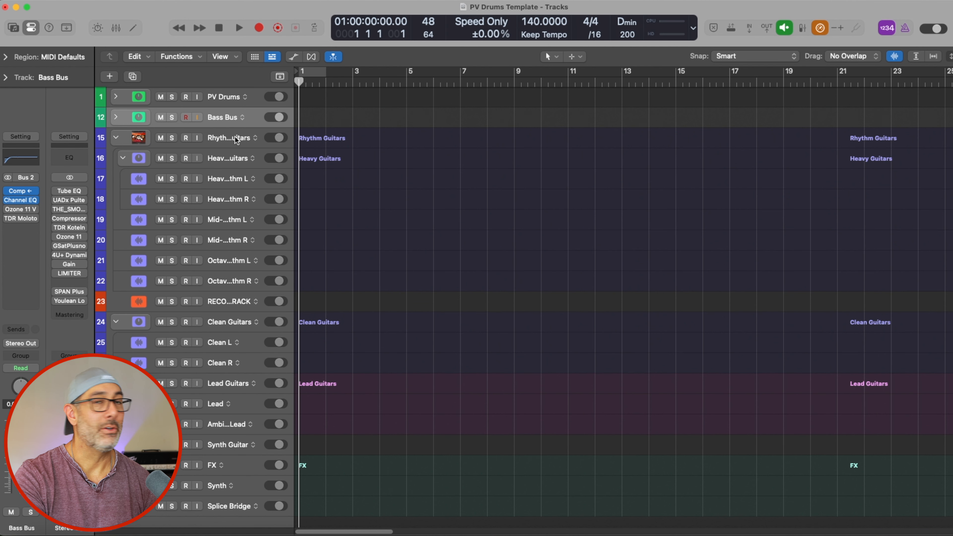
key(super+Down)
scroll(239, 137, down, 2)
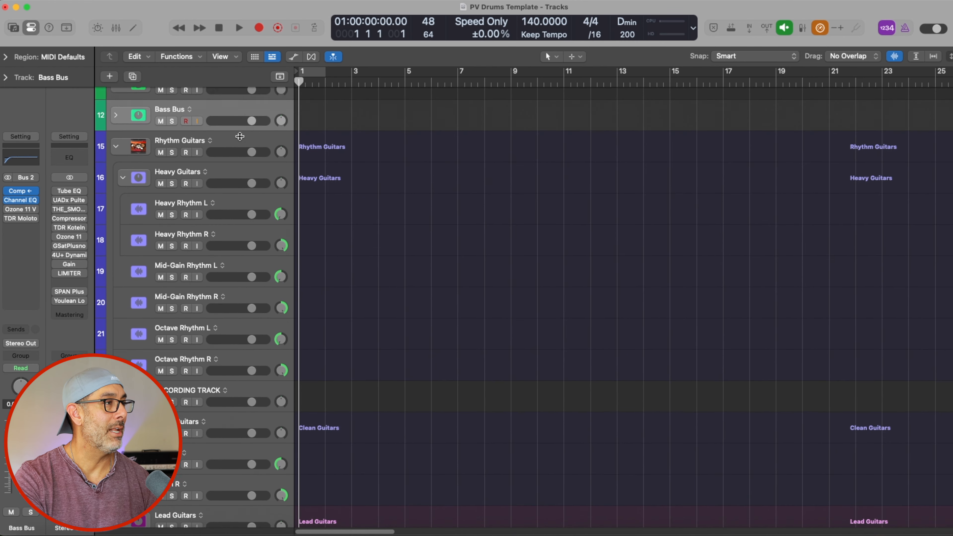
click(240, 124)
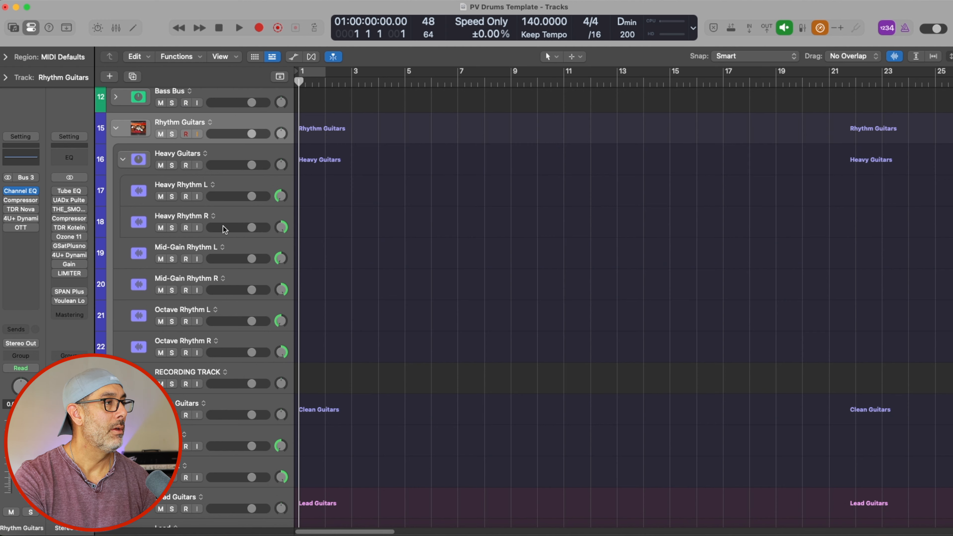
scroll(238, 246, right, 1)
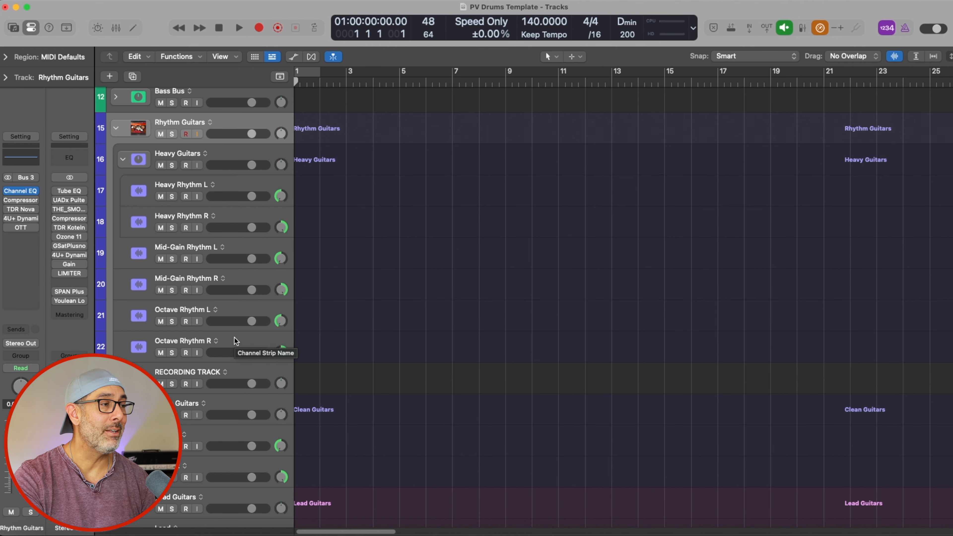
Check the Mid-Gain Rhythm R track's name and channel strip without renaming it.
click(183, 279)
scroll(183, 279, down, 1)
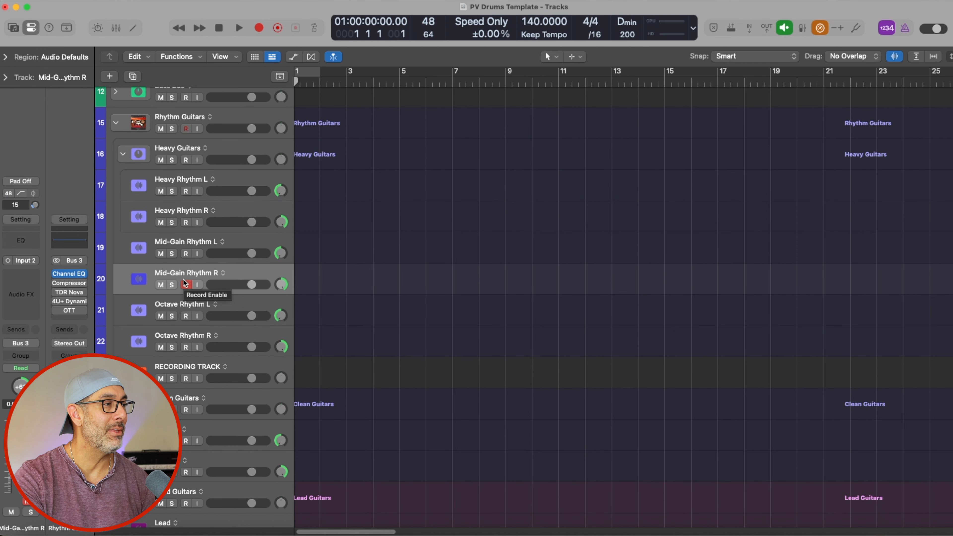
double_click(184, 273)
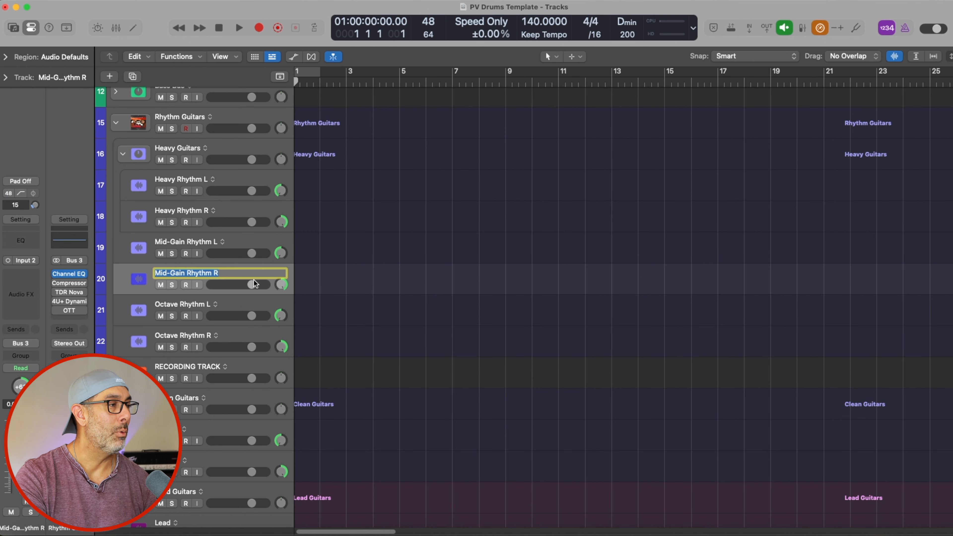
click(127, 268)
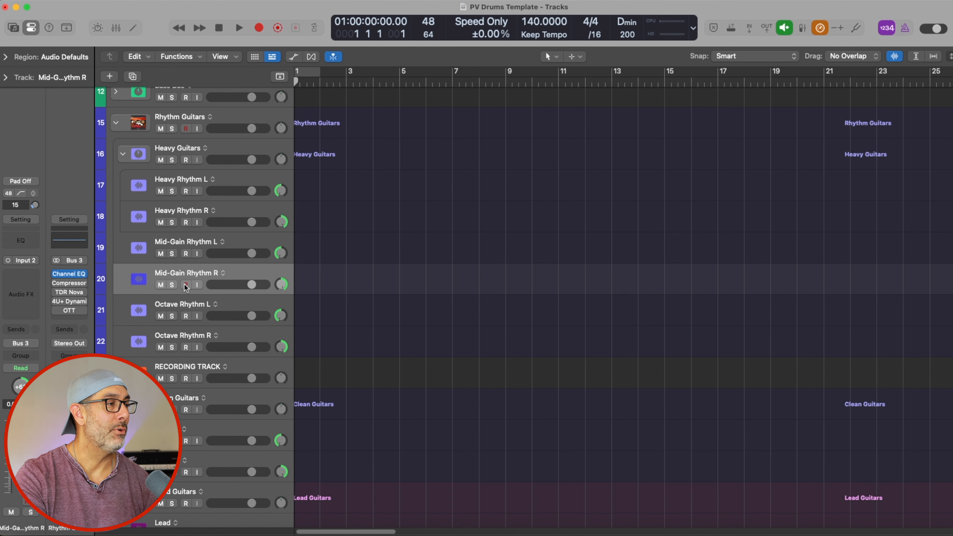
Review the Rhythm Guitars bus and its channel strip, collapsing and re-expanding its track stack.
scroll(229, 269, up, 3)
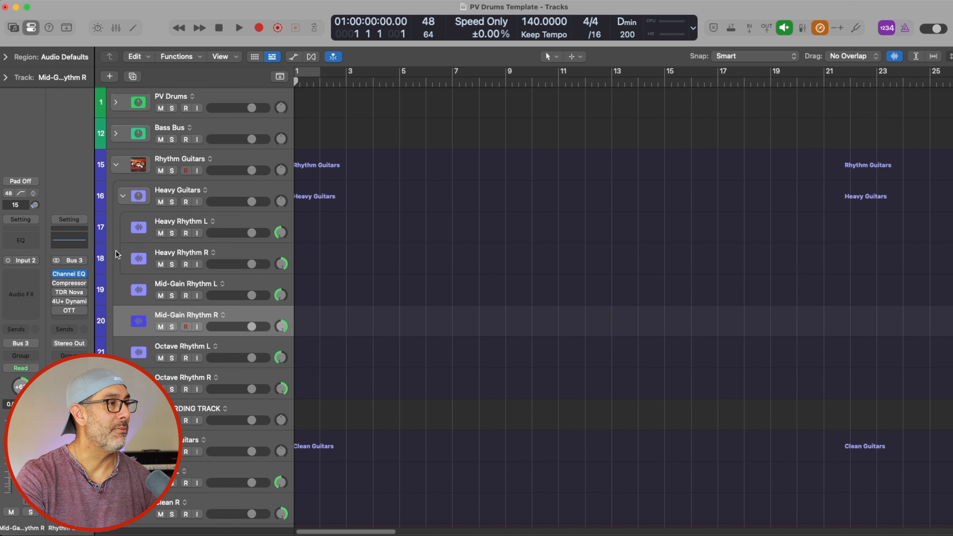
click(232, 159)
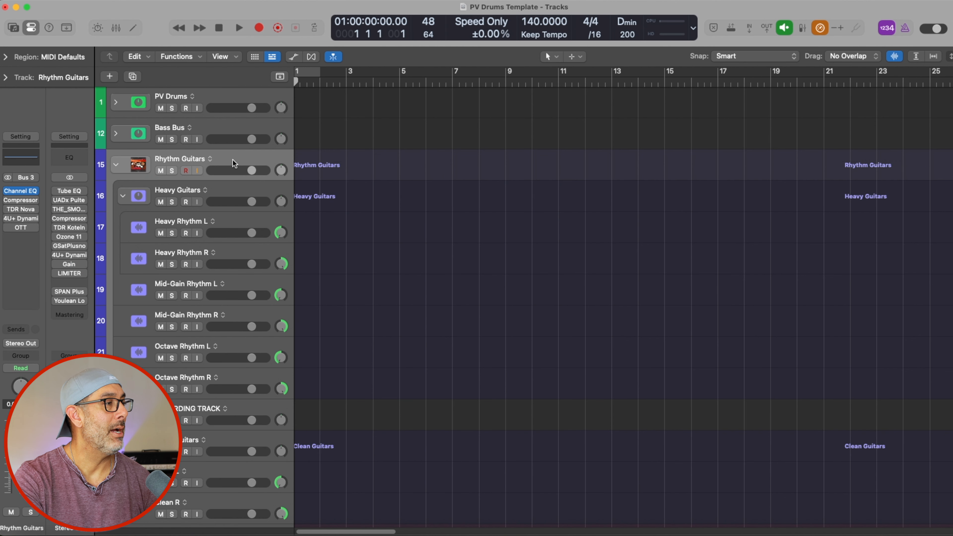
click(115, 166)
click(116, 166)
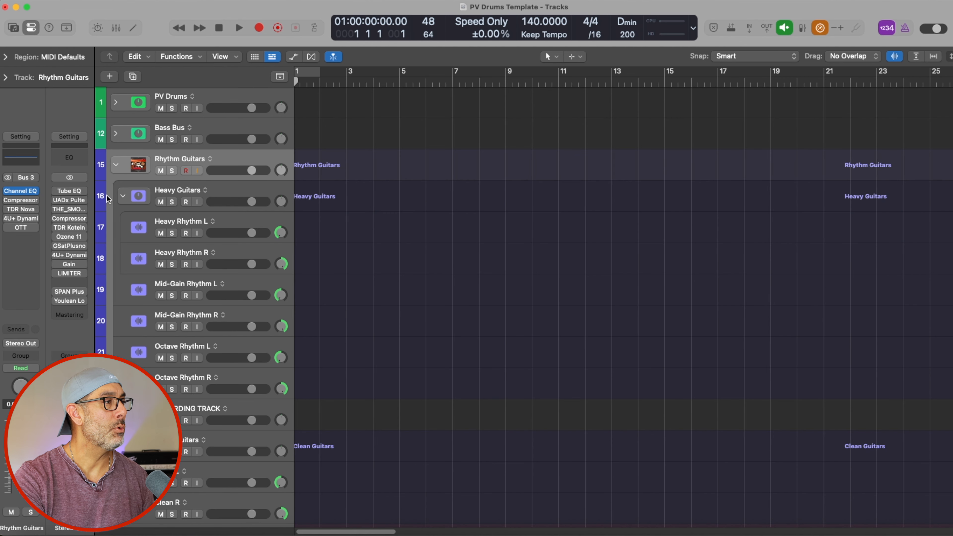
Examine how the Heavy Guitars stack is nested and routed within Rhythm Guitars, collapsing and re-expanding the Heavy Guitars stack.
click(235, 192)
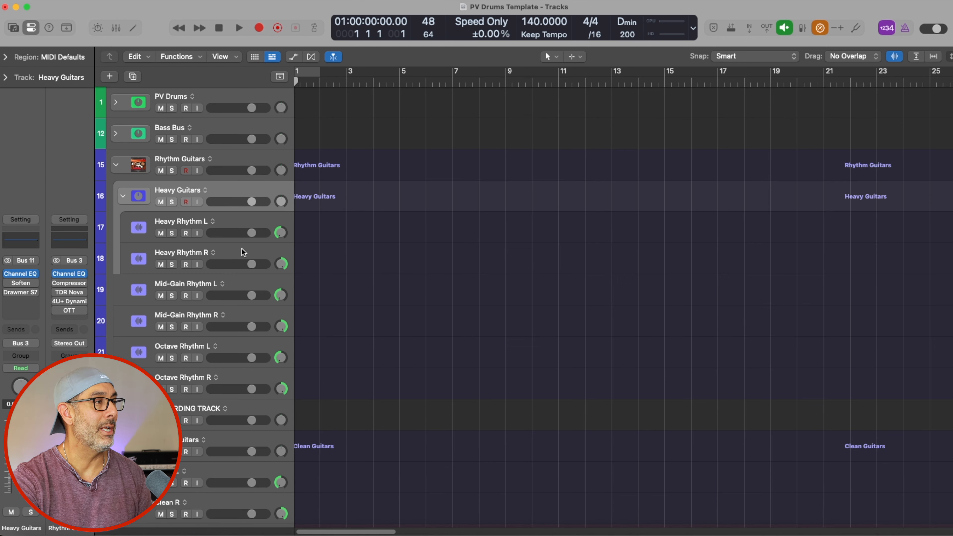
click(122, 195)
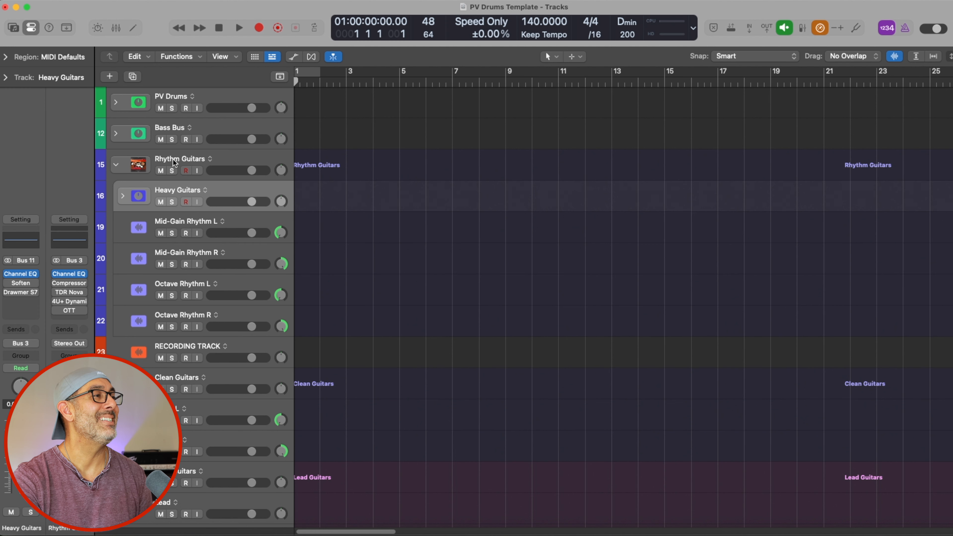
click(116, 166)
click(116, 165)
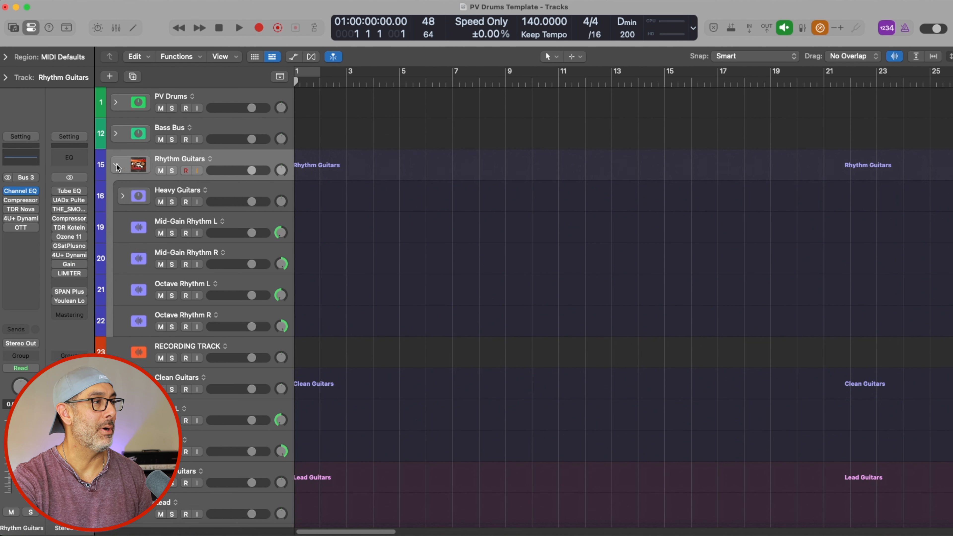
click(118, 203)
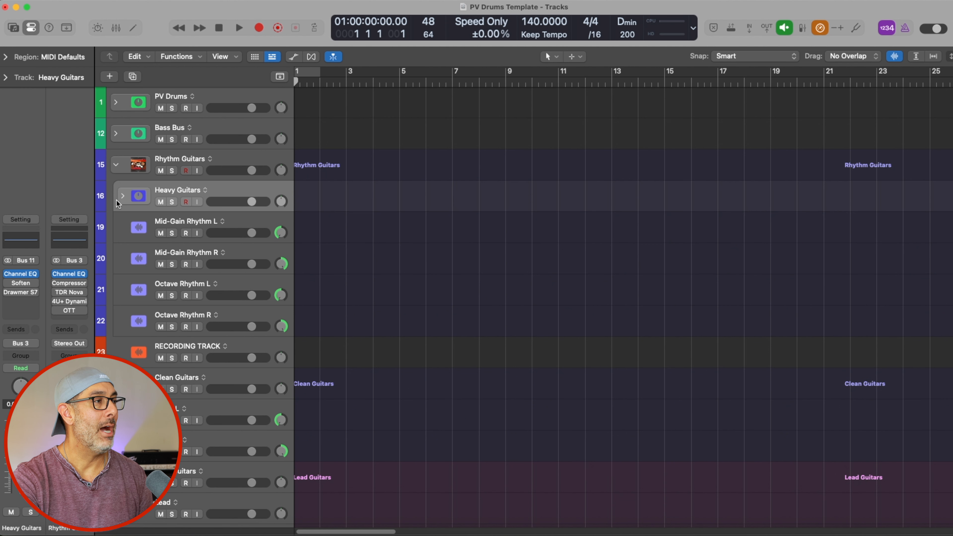
click(123, 196)
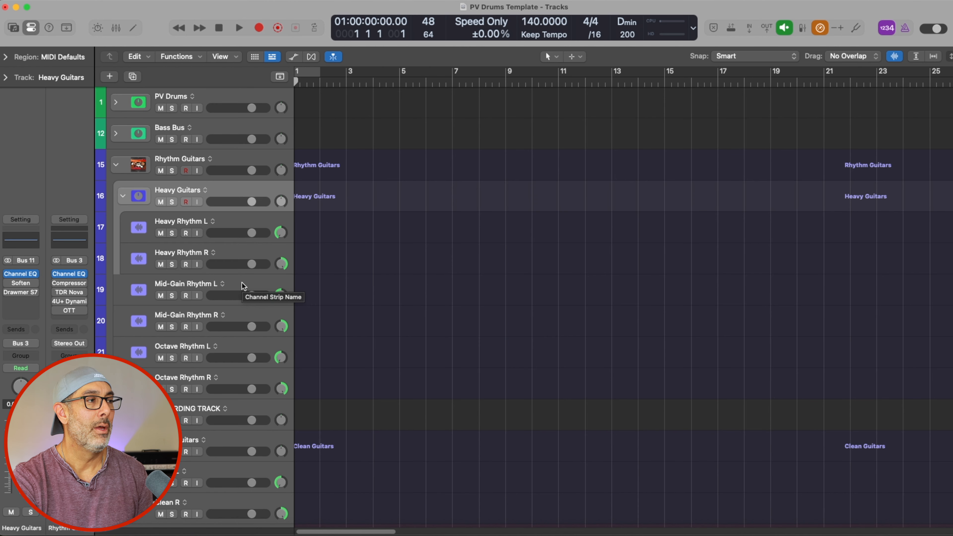
Compare the Heavy Rhythm L and R tracks with the Heavy Guitars bus, and inspect the bus's Channel EQ.
click(245, 221)
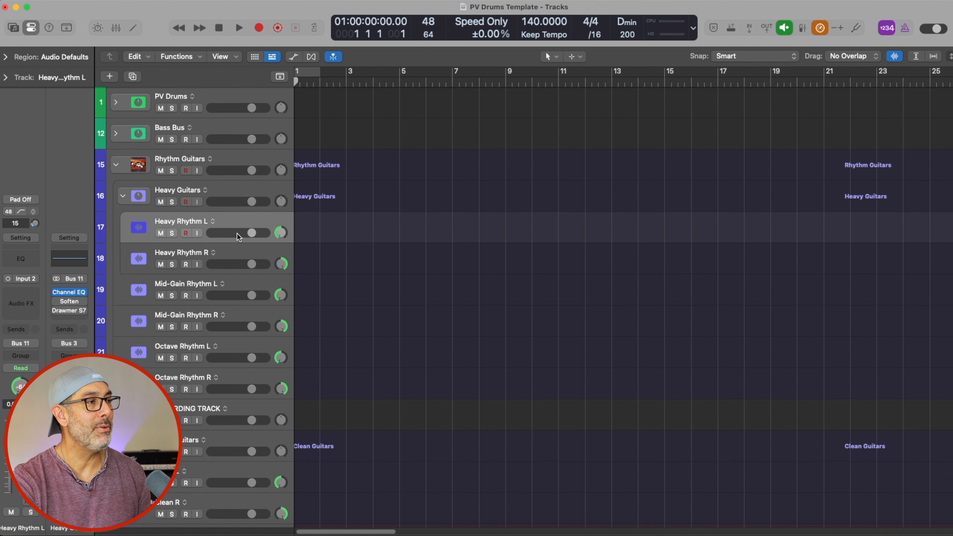
click(236, 253)
click(222, 192)
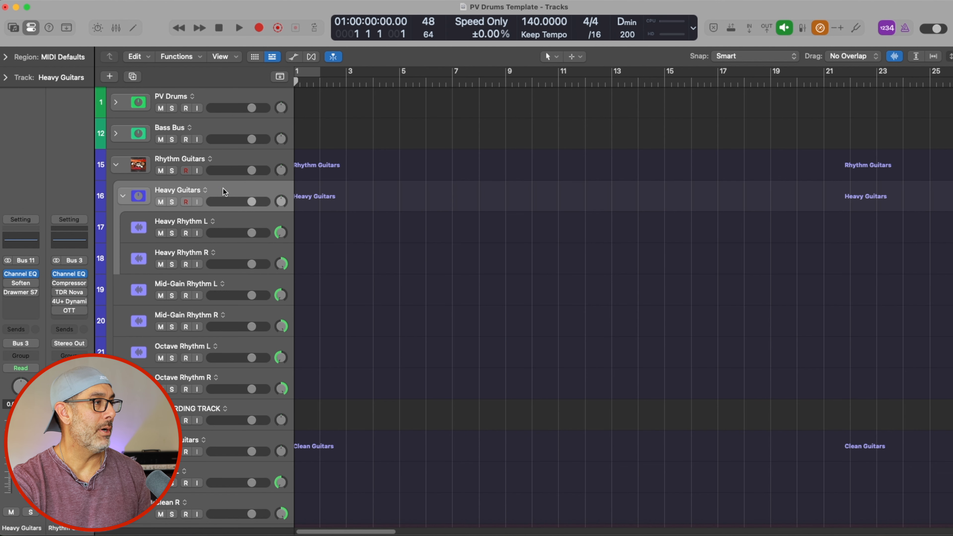
mouse_move(35, 276)
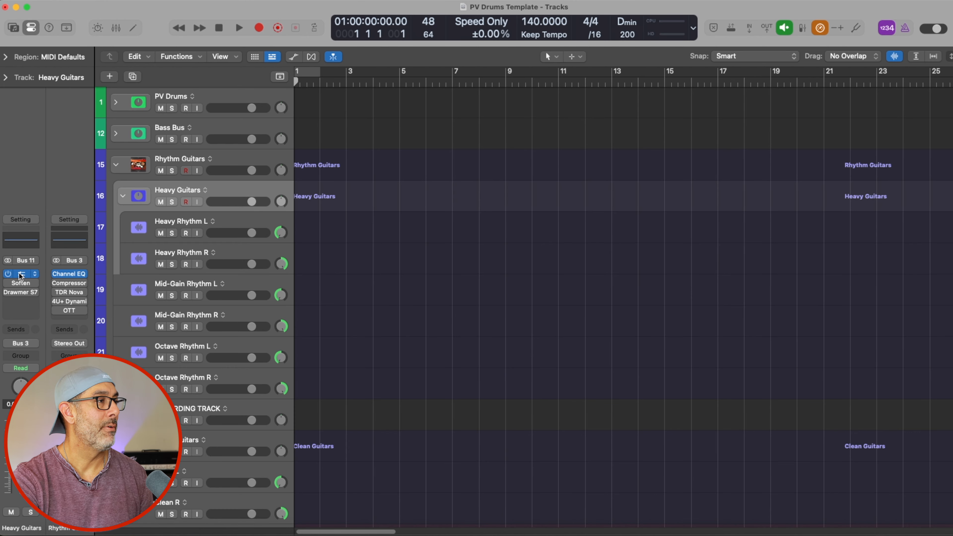
click(21, 275)
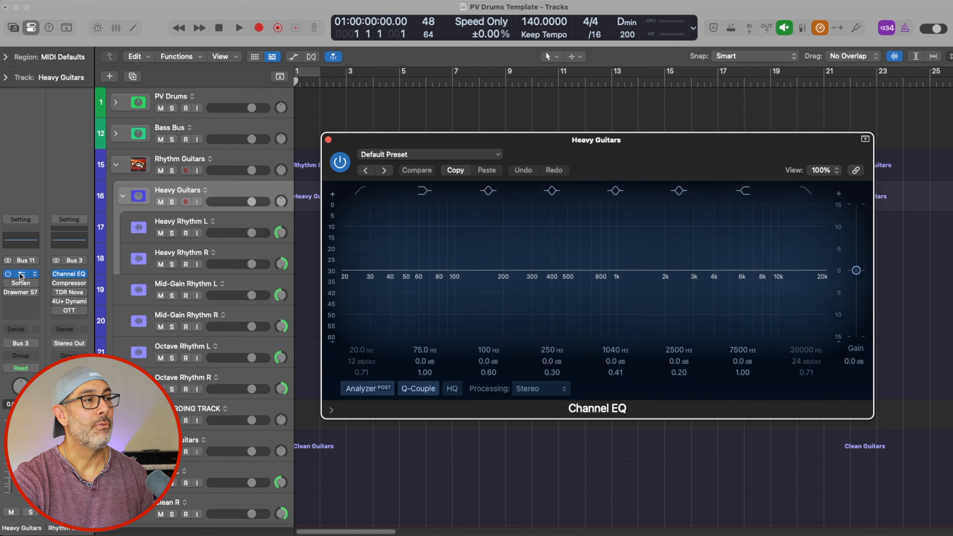
click(328, 139)
Open Soften on the Heavy Guitars bus, try its Amount at 12.1% and return it to 0%.
mouse_move(21, 282)
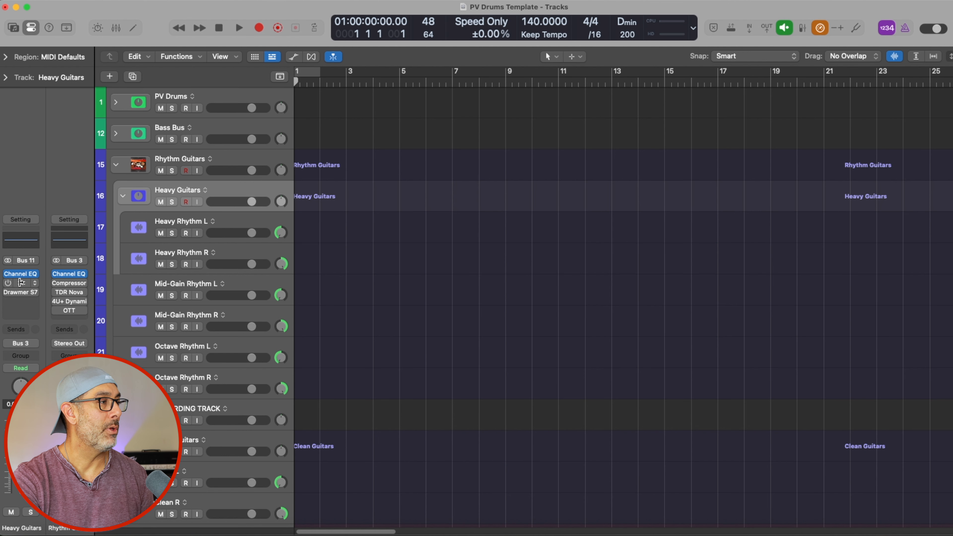
click(21, 282)
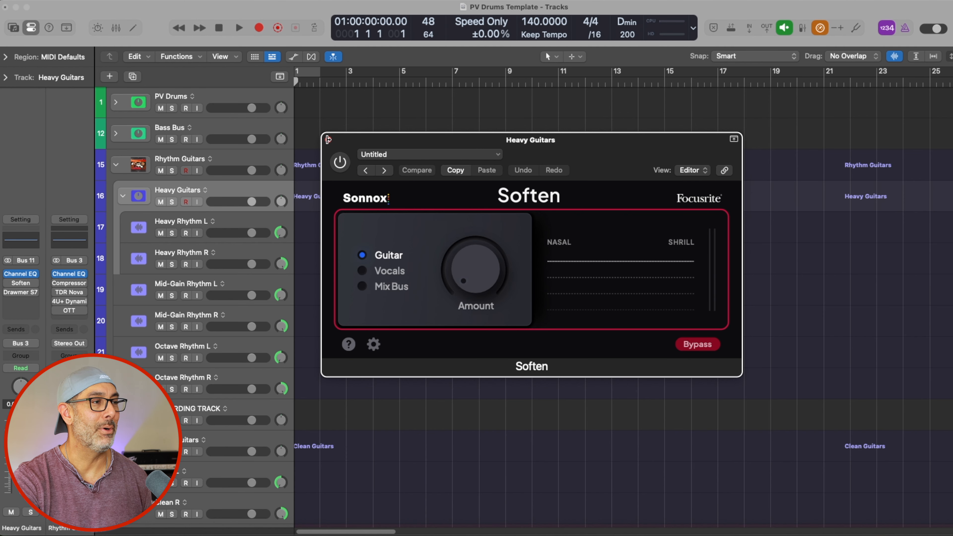
drag(477, 272, 477, 257)
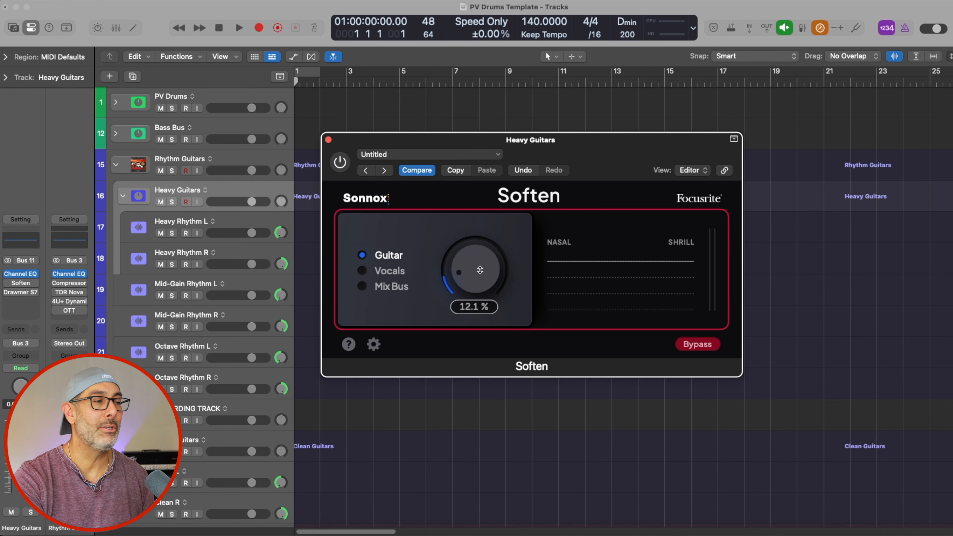
drag(469, 267, 469, 286)
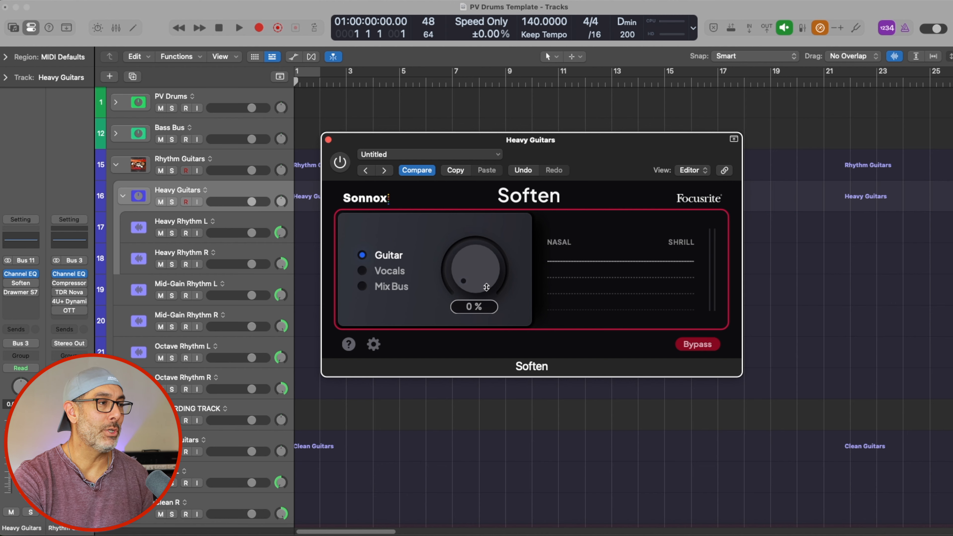
Try Soften's Vocals and Mix Bus modes on the Heavy Guitars bus, restore Guitar mode and close the plug-in.
click(363, 271)
click(361, 285)
click(361, 255)
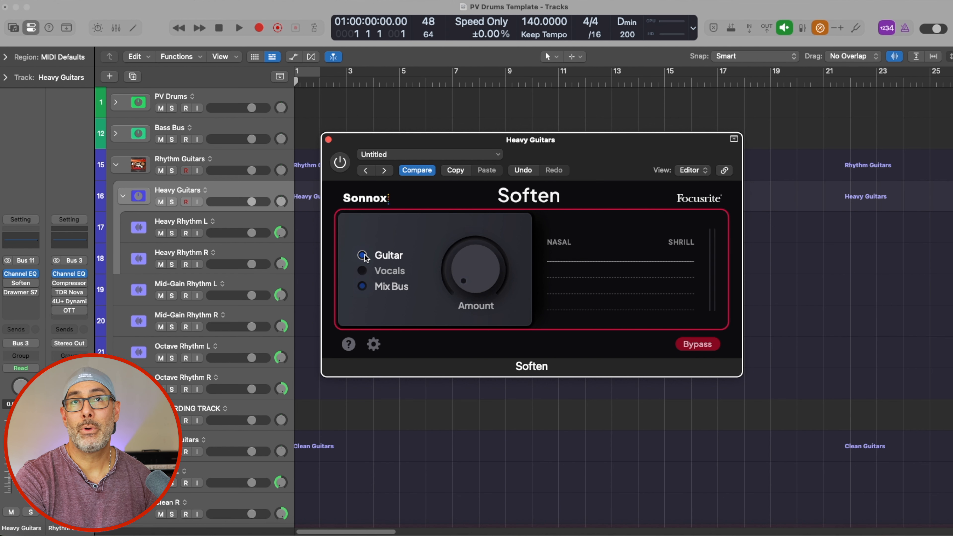
mouse_move(483, 274)
click(390, 271)
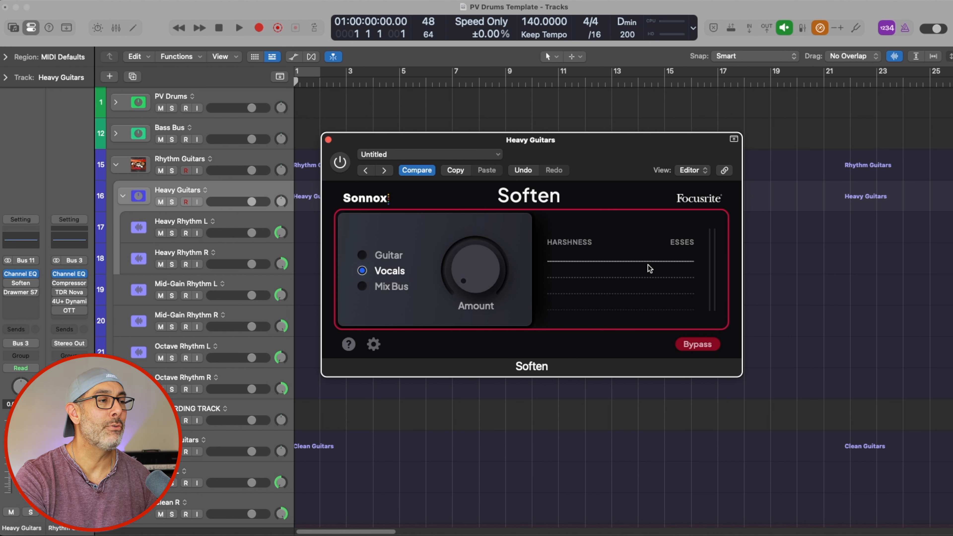
mouse_move(476, 268)
mouse_down()
mouse_move(476, 249)
mouse_move(475, 276)
mouse_up()
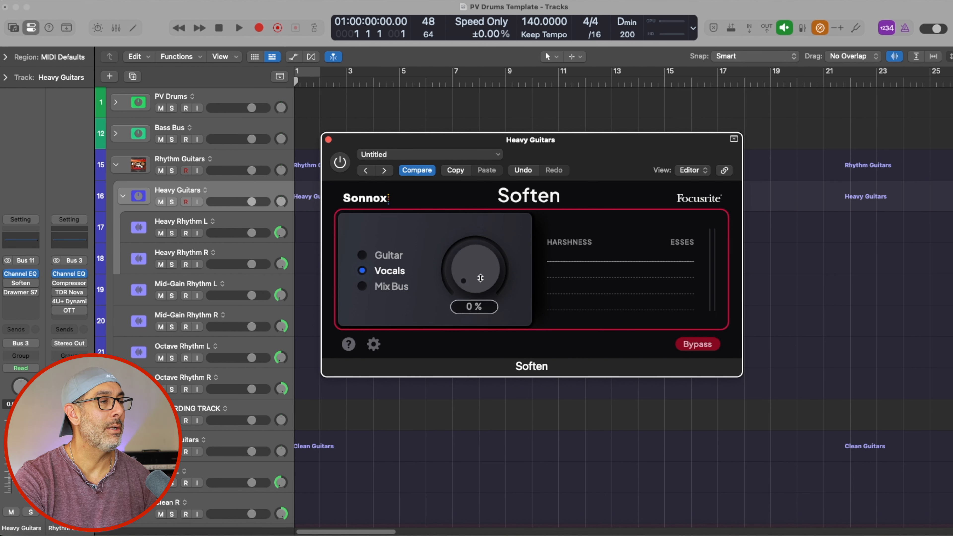
click(362, 256)
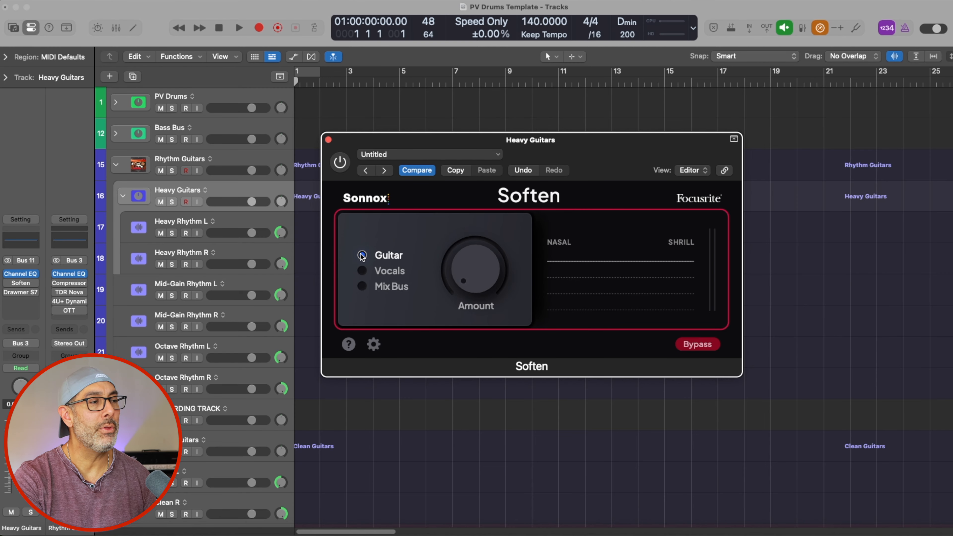
click(327, 139)
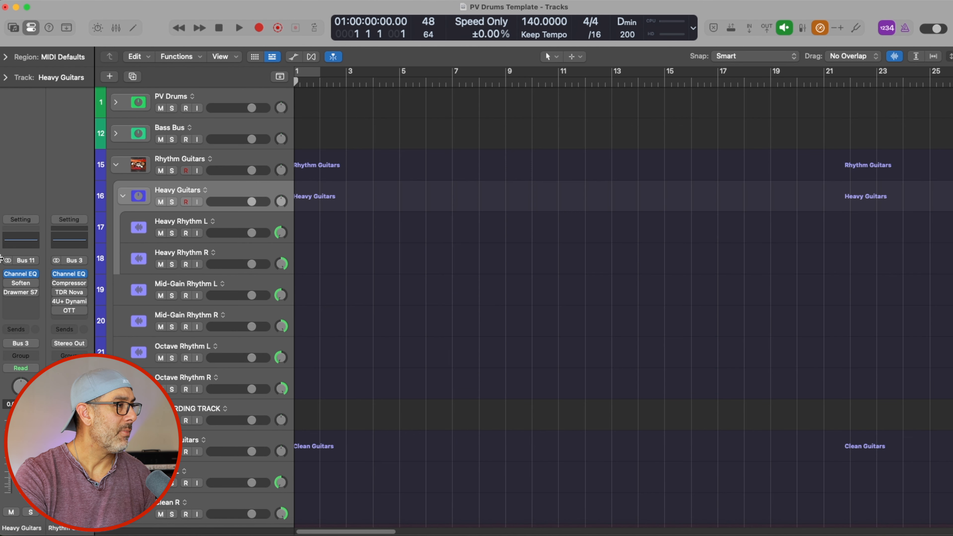
Review the Drawmer S73 on the Heavy Guitars bus, bypass it and nudge its Amount slightly above 50%.
click(19, 293)
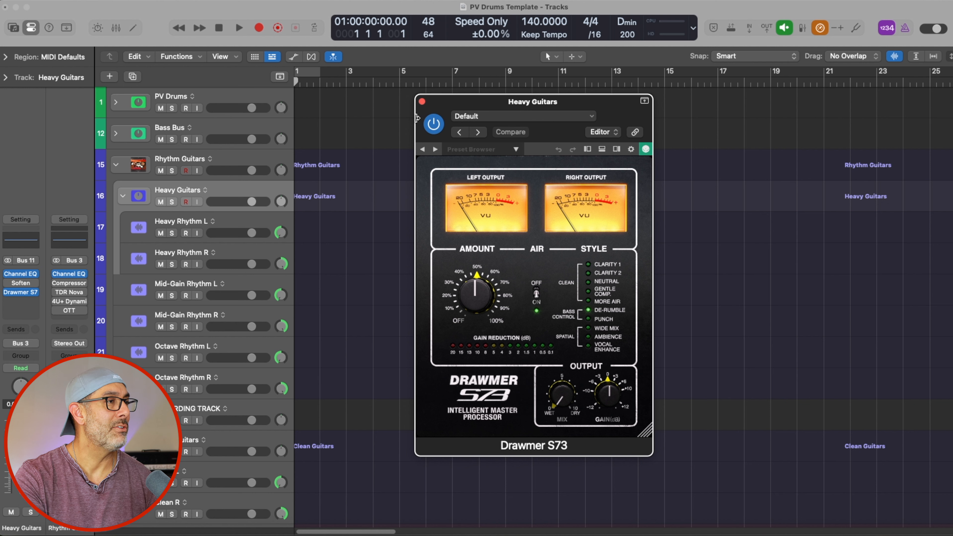
click(432, 124)
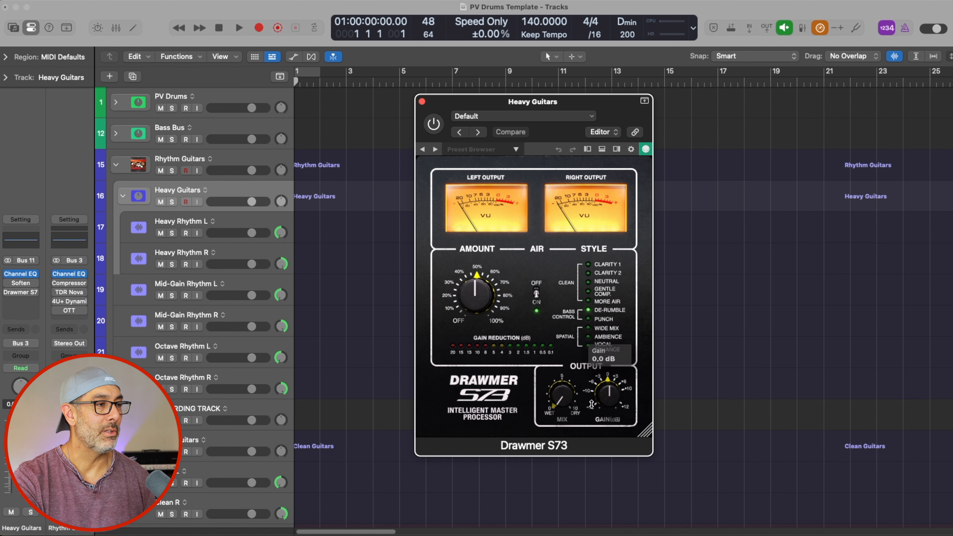
drag(475, 300, 474, 294)
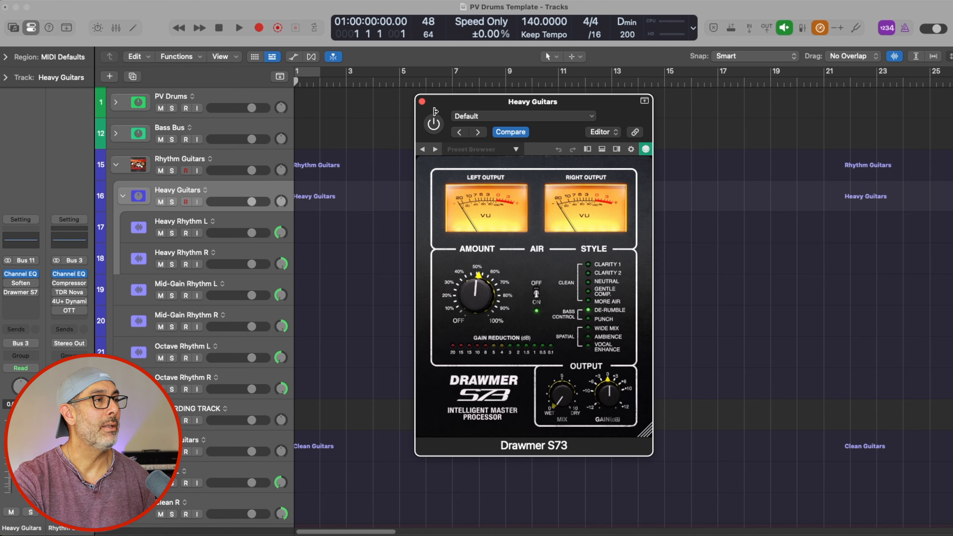
click(422, 101)
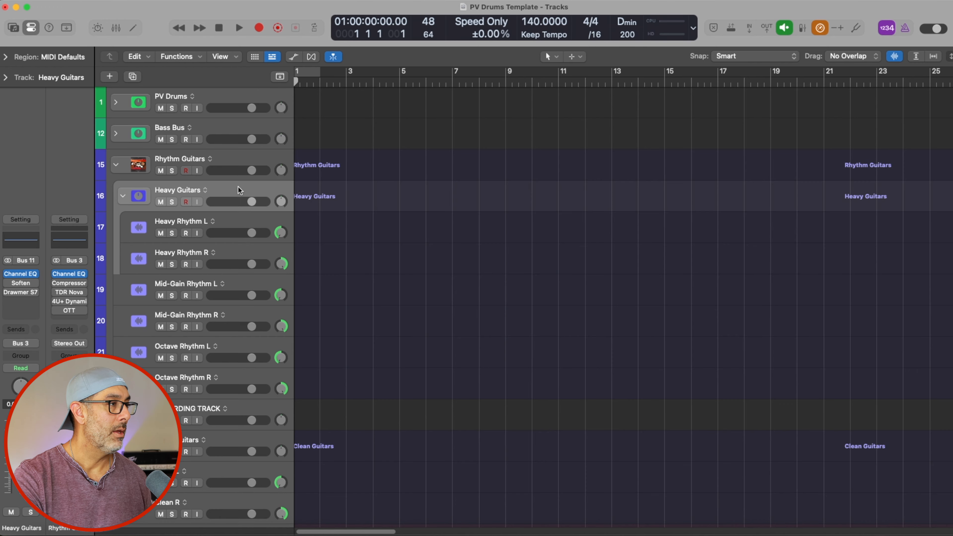
Compare the channel strips of the Heavy Rhythm L and Heavy Rhythm R tracks.
click(244, 216)
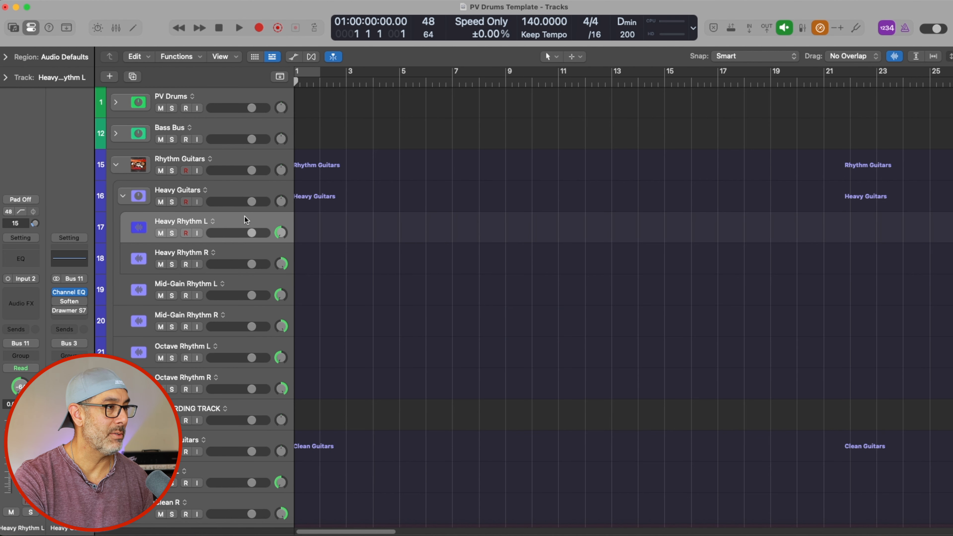
click(255, 252)
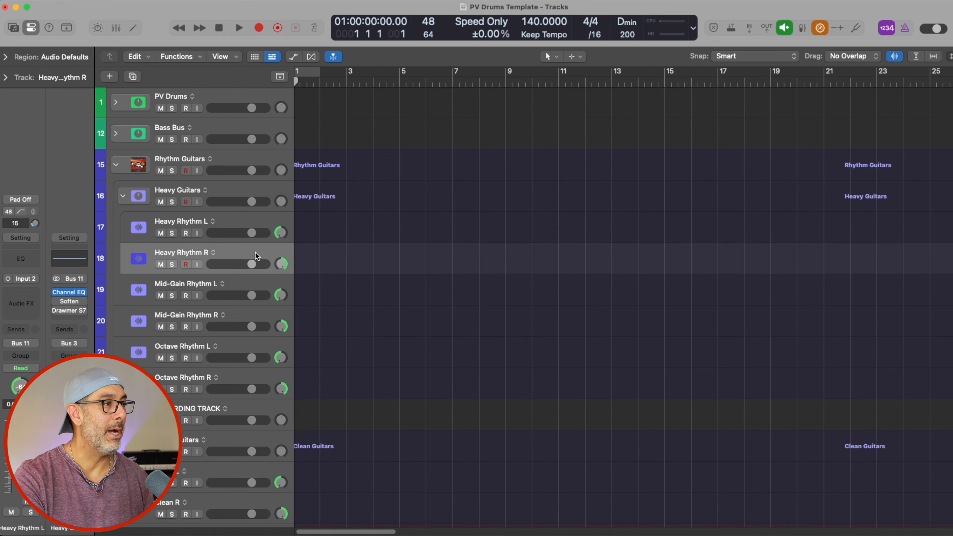
click(255, 218)
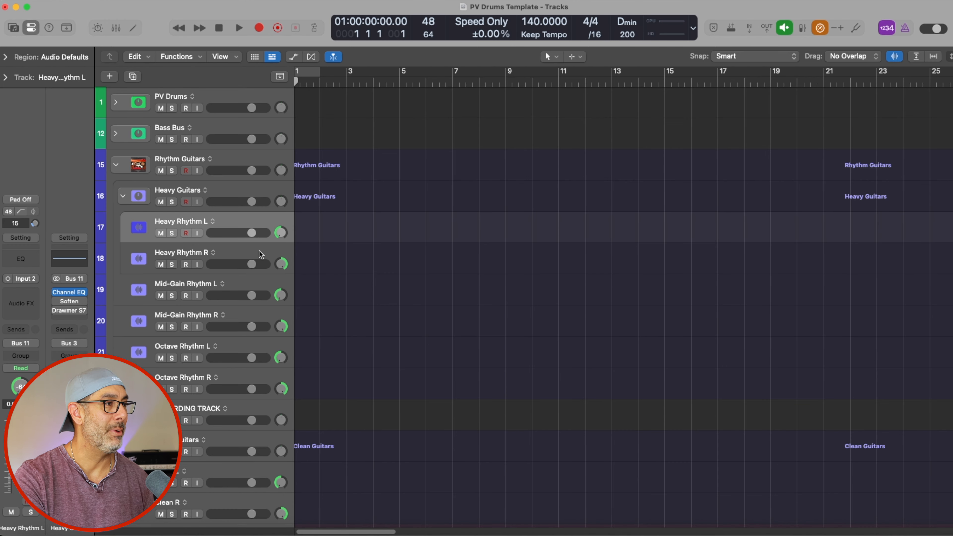
click(259, 251)
click(252, 221)
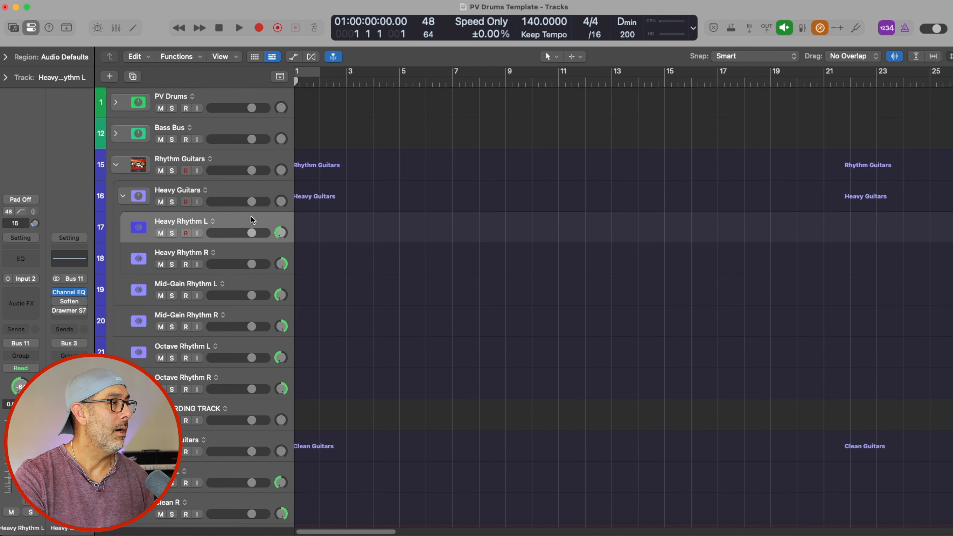
Browse the Amp Sims plug-ins available for Heavy Rhythm L's insert slot without adding one.
click(19, 292)
mouse_move(19, 298)
mouse_move(40, 328)
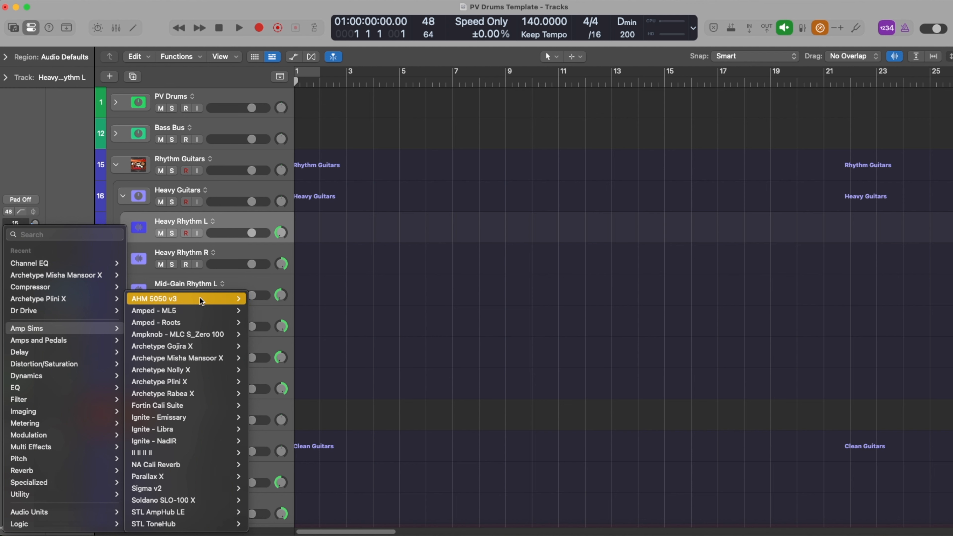
mouse_move(202, 414)
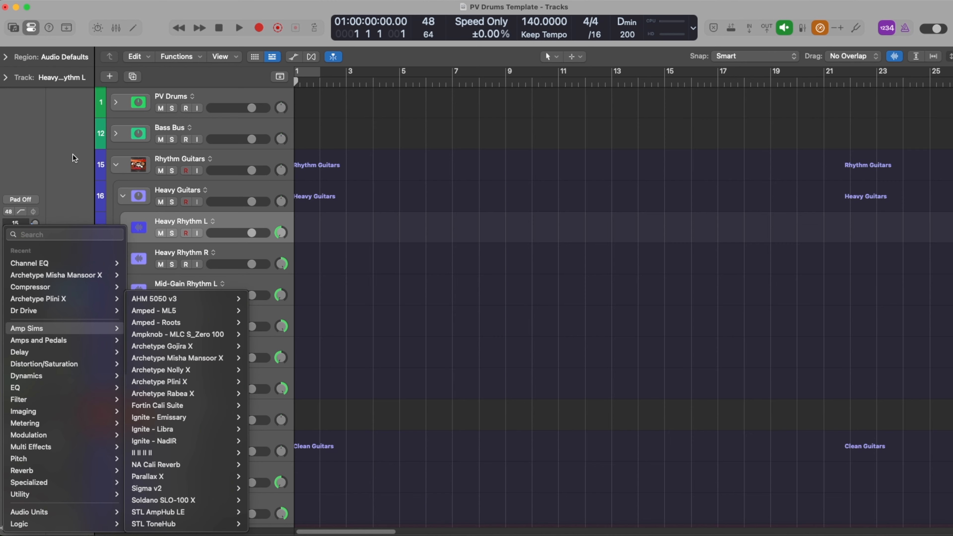
key(Escape)
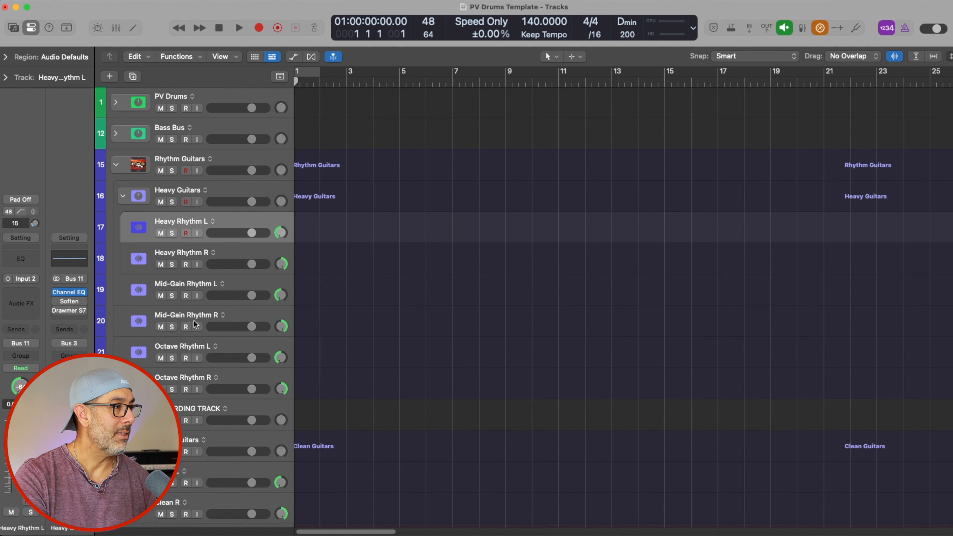
Review the channel strips and bus routing of the Heavy Rhythm, Mid-Gain Rhythm and Octave Rhythm tracks.
click(236, 248)
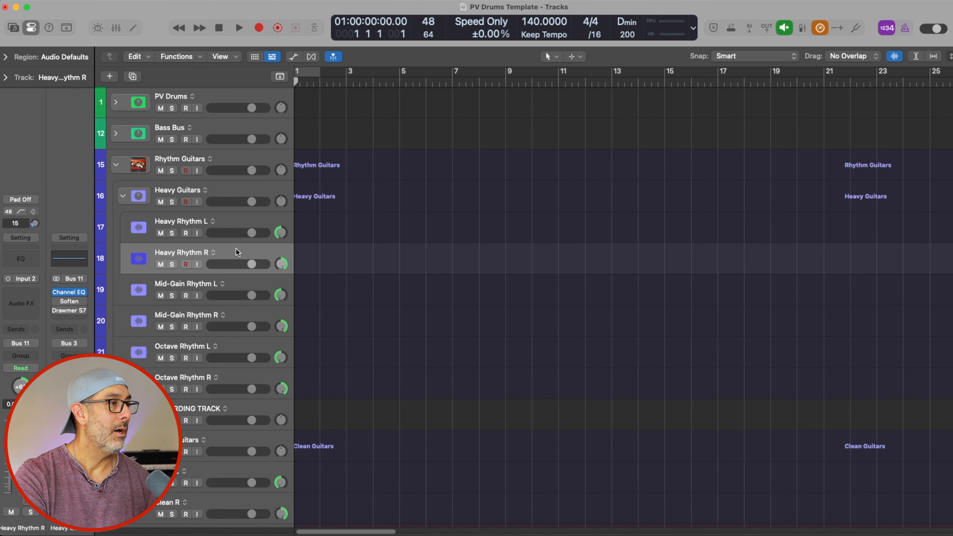
click(234, 220)
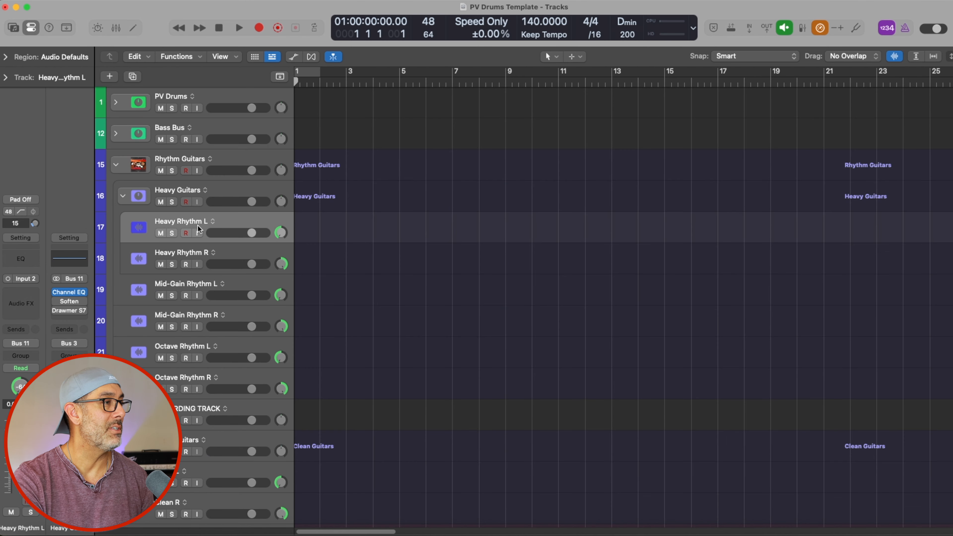
click(244, 282)
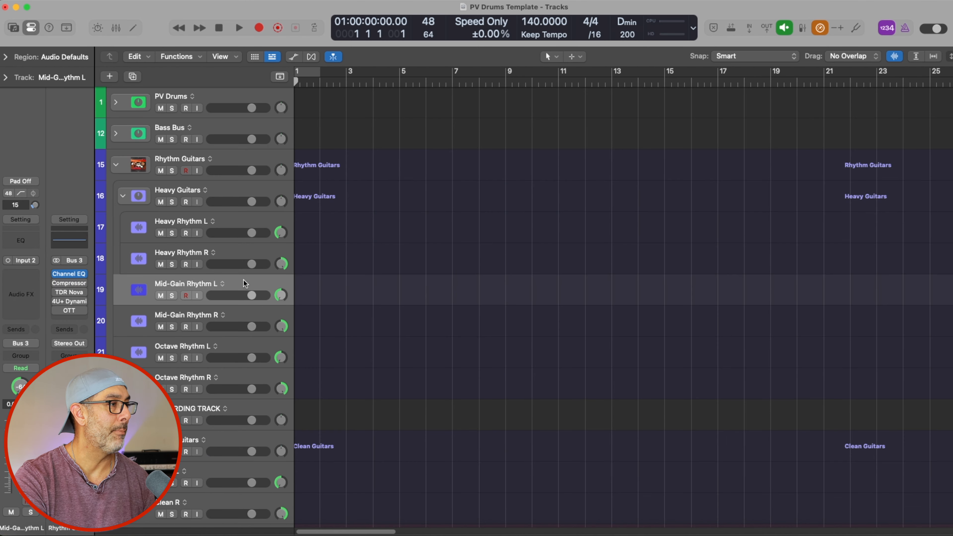
click(244, 313)
click(236, 346)
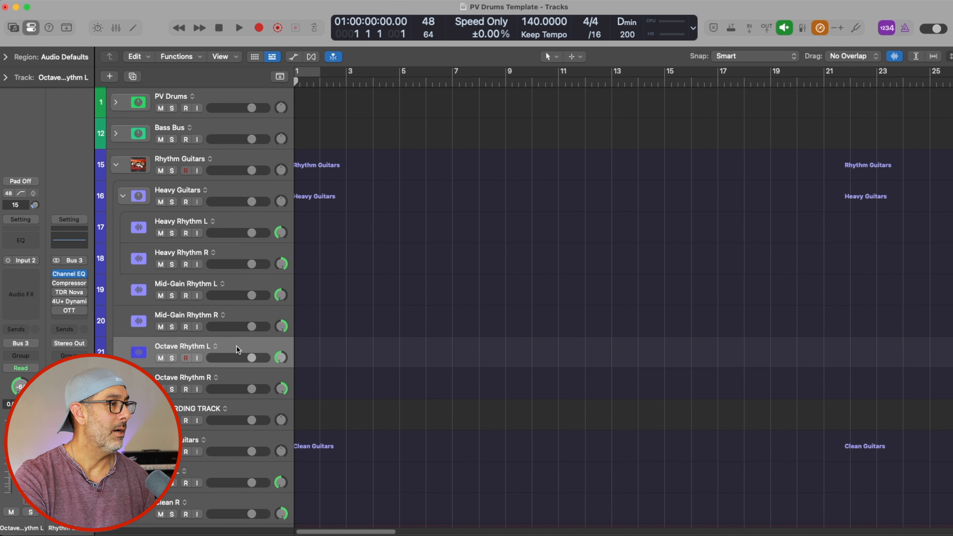
click(237, 376)
click(245, 348)
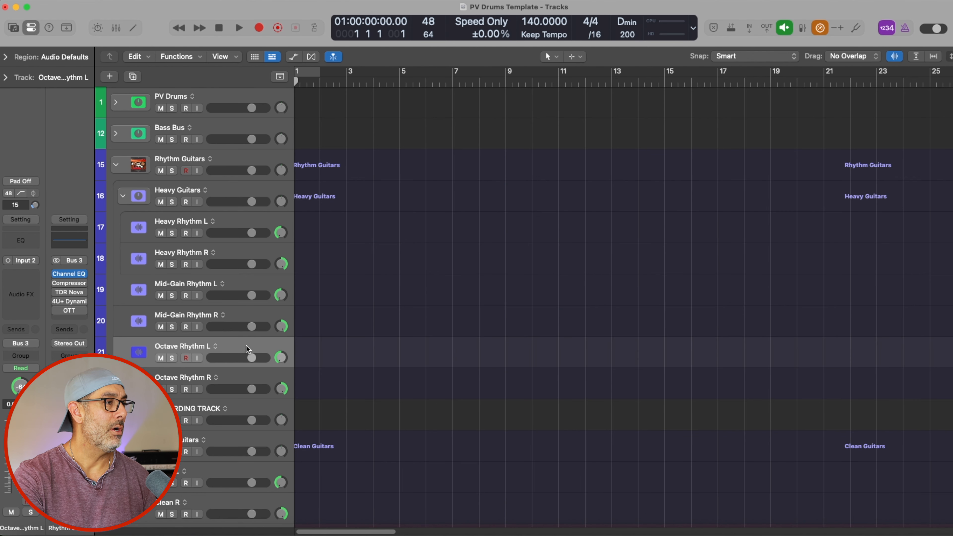
Try lowering the volume of Mid-Gain Rhythm R and Octave Rhythm L together, and undo the change.
click(238, 311)
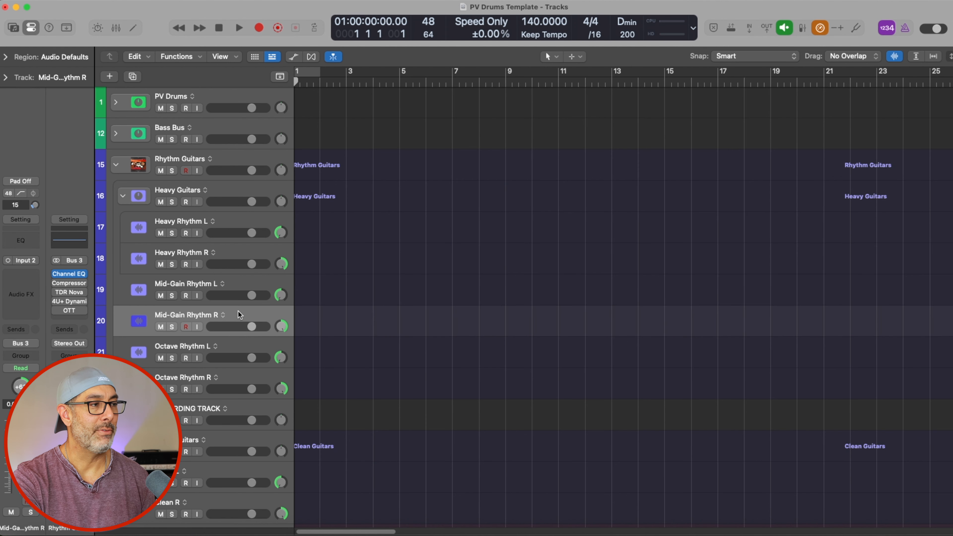
shift+click(259, 344)
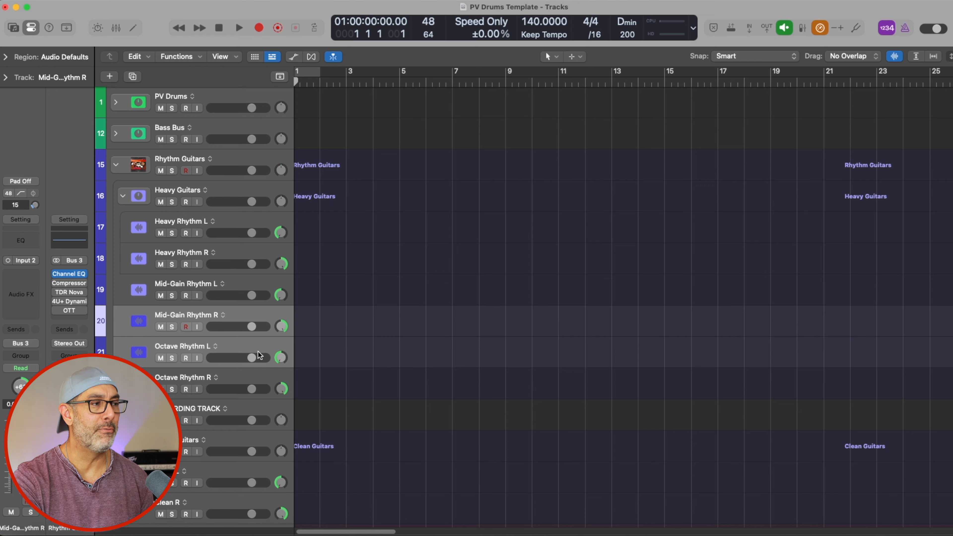
drag(251, 358, 236, 357)
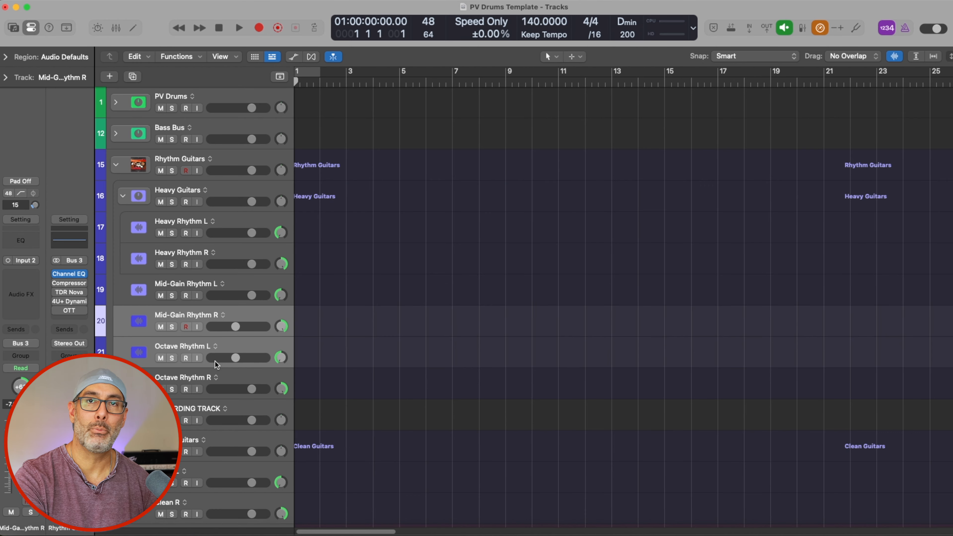
key(super+z)
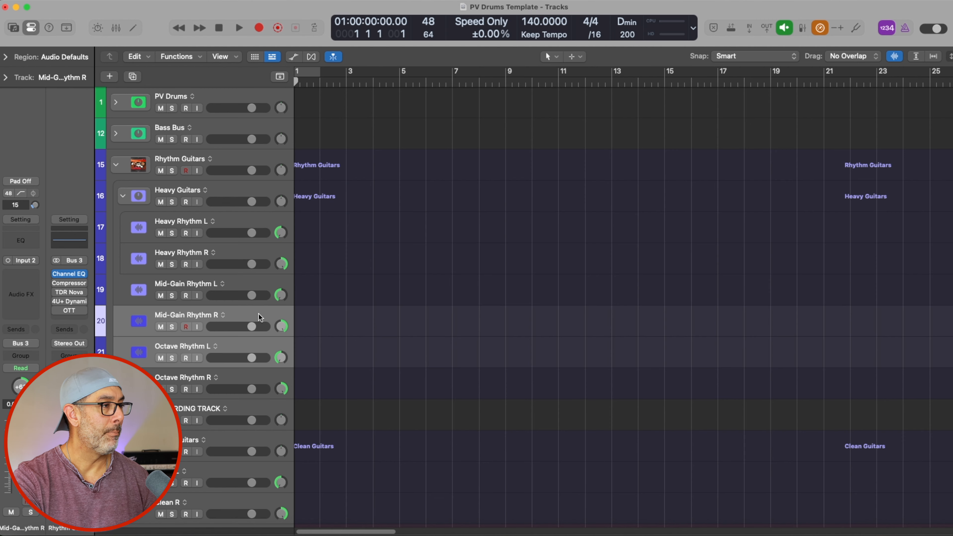
Select the Mid-Gain Rhythm L track and look over the recording, clean and lead guitar tracks further down.
click(240, 281)
scroll(249, 317, down, 5)
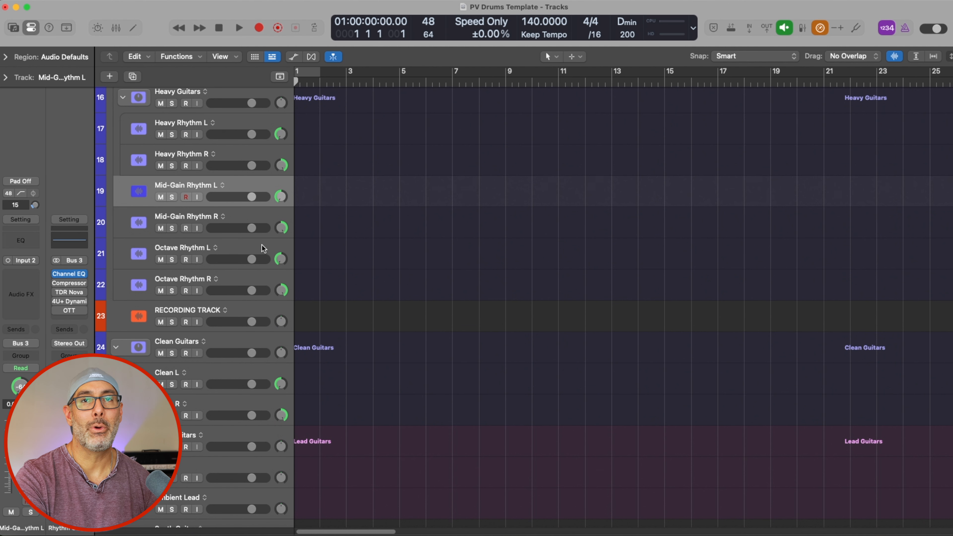
scroll(262, 245, down, 2)
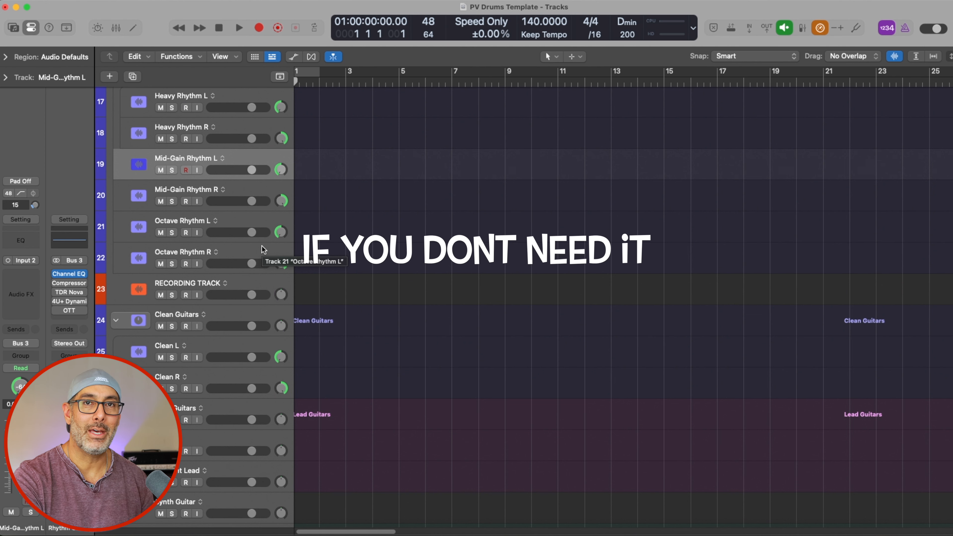
Select the RECORDING TRACK, try nudging its pan slightly and reset it to centre.
click(260, 281)
scroll(260, 280, down, 1)
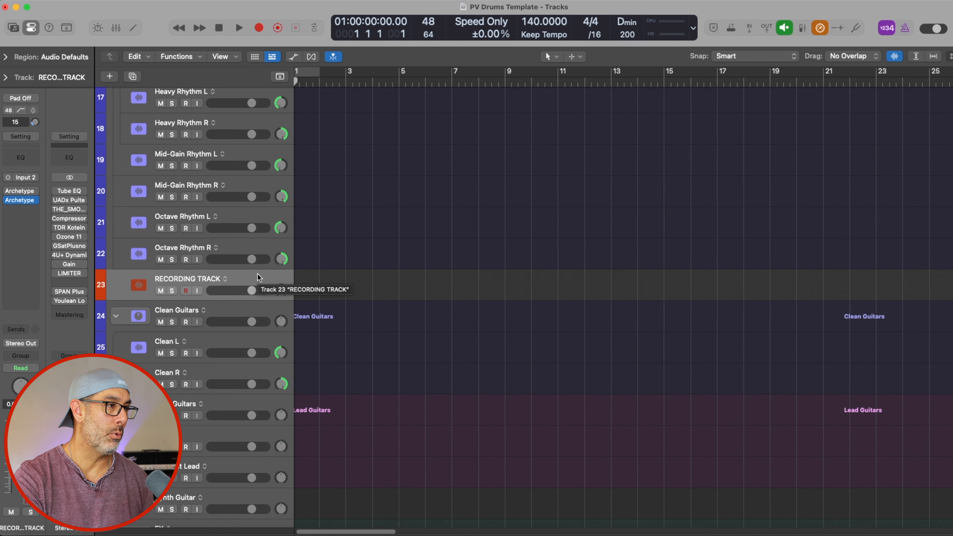
drag(278, 291, 279, 287)
alt+click(280, 288)
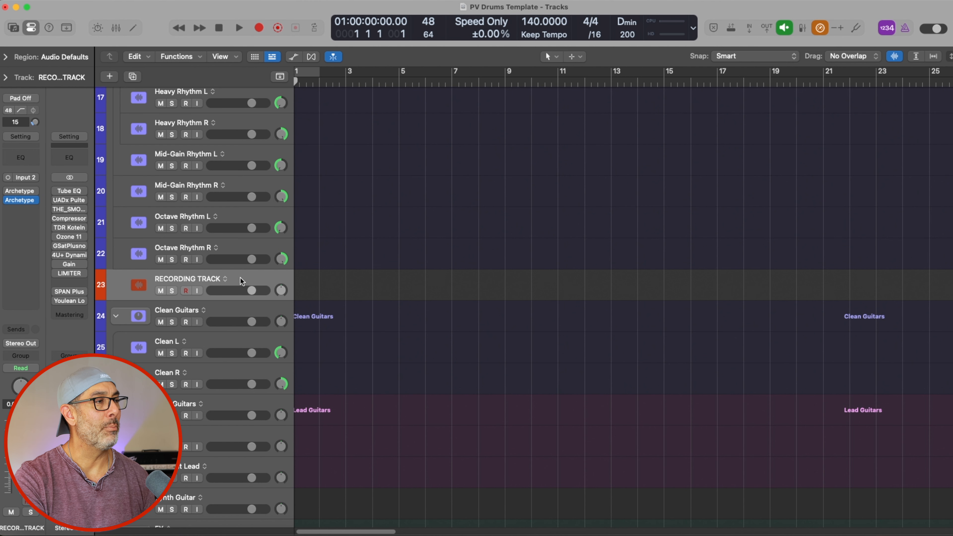
Compare the panned Mid-Gain Rhythm R and L tracks with the RECORDING TRACK, and check its record-enable control.
click(240, 190)
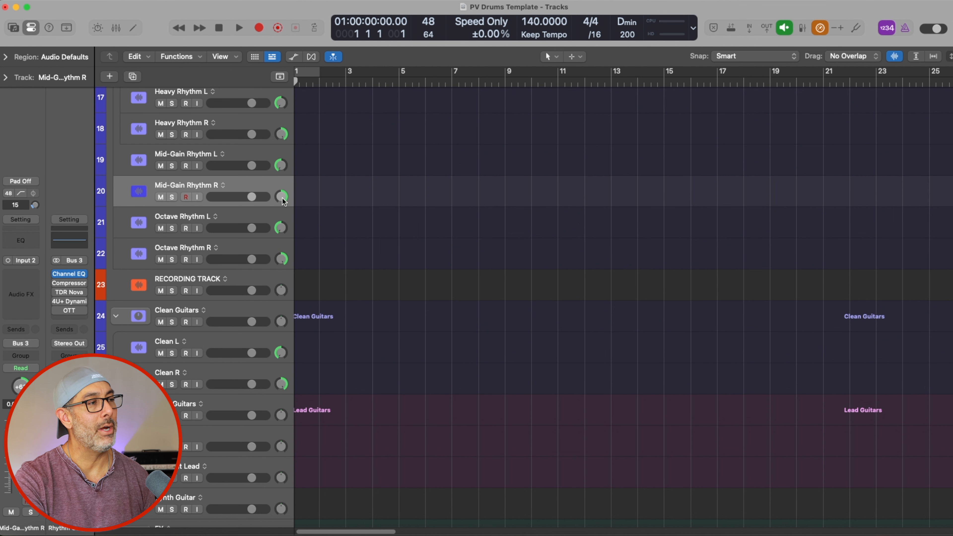
click(254, 154)
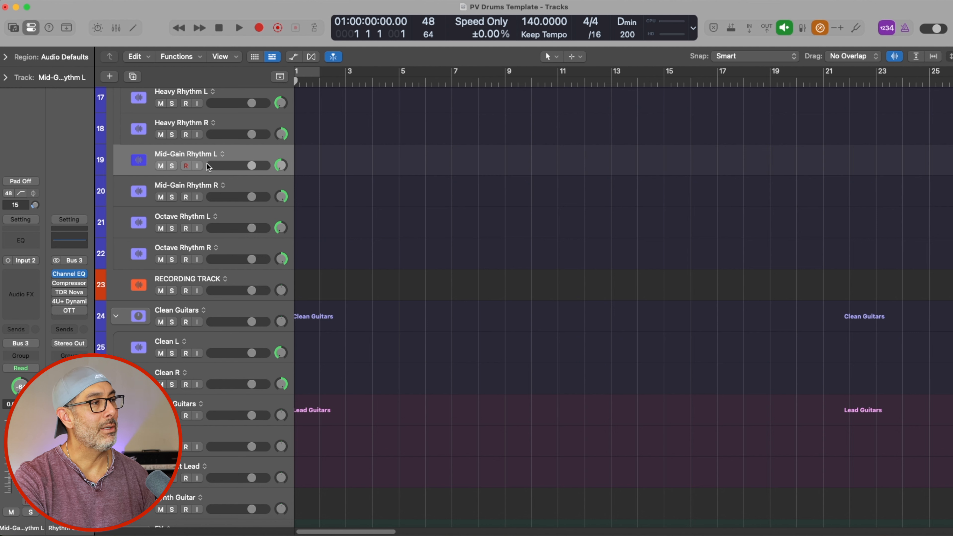
click(250, 279)
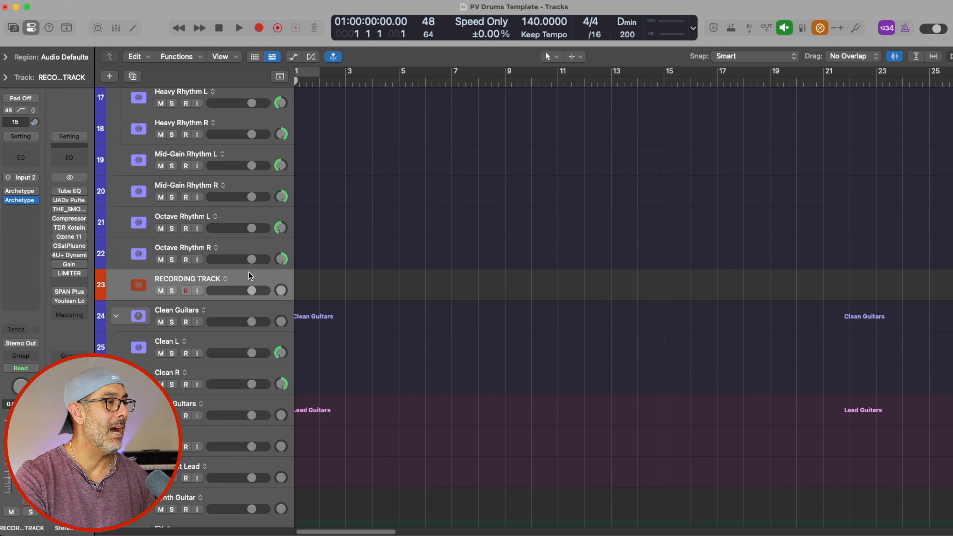
click(186, 291)
click(185, 291)
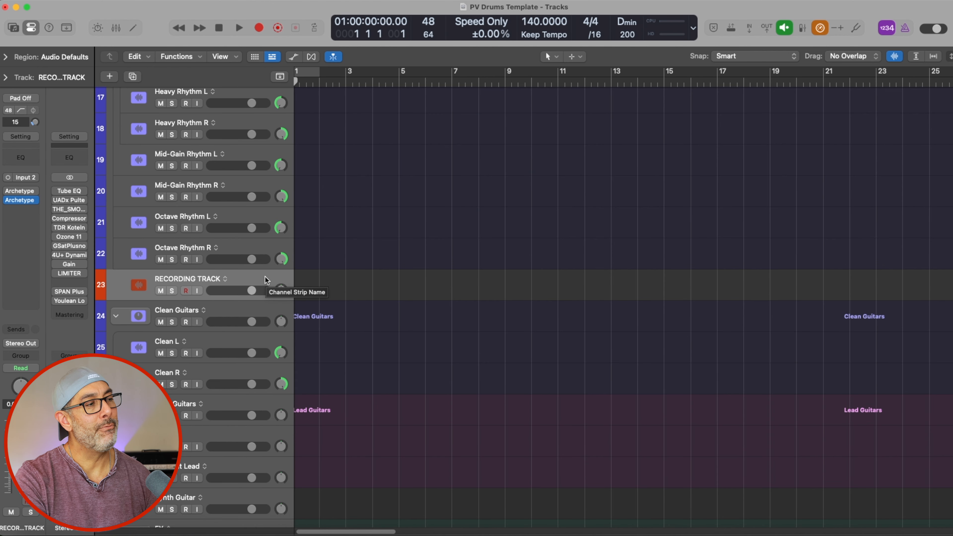
Try moving the RECORDING TRACK into the Heavy Guitars stack above Heavy Rhythm L, and test collapsing the stack.
scroll(265, 276, up, 5)
scroll(265, 278, up, 2)
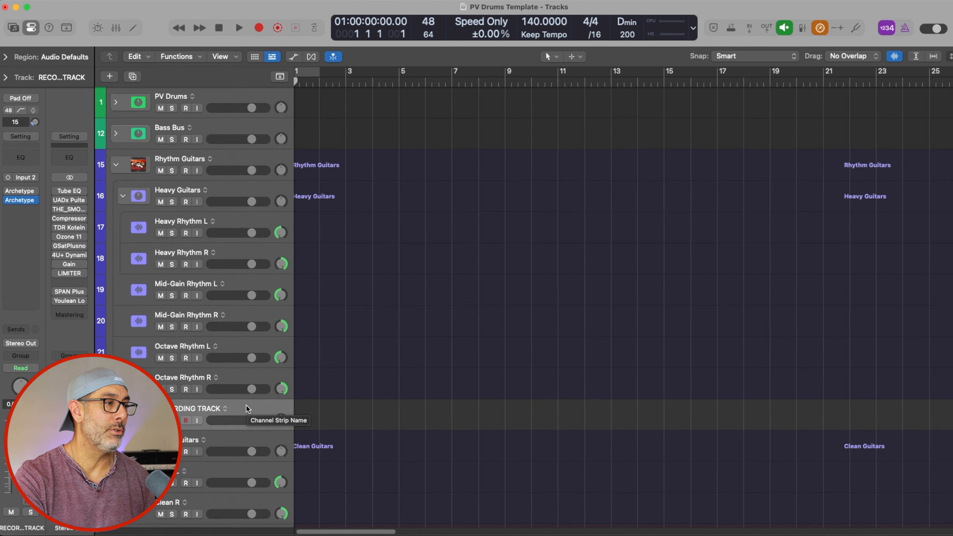
drag(247, 408, 275, 219)
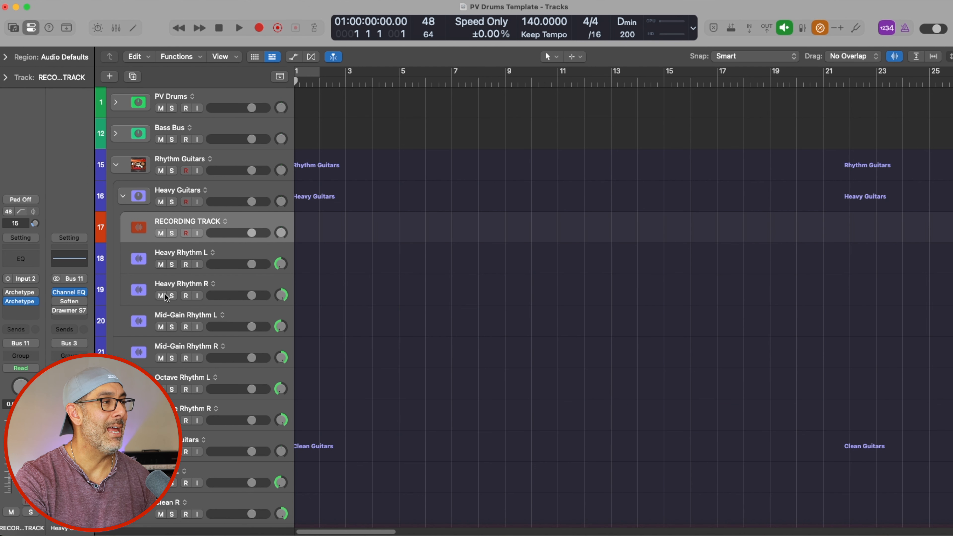
click(122, 195)
click(120, 196)
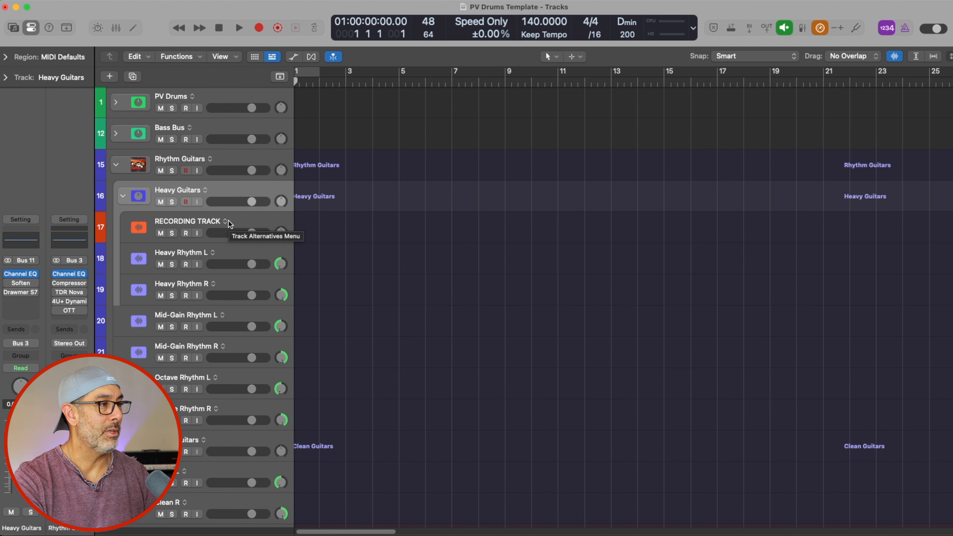
key(ctrl+super+Left)
scroll(229, 388, down, 3)
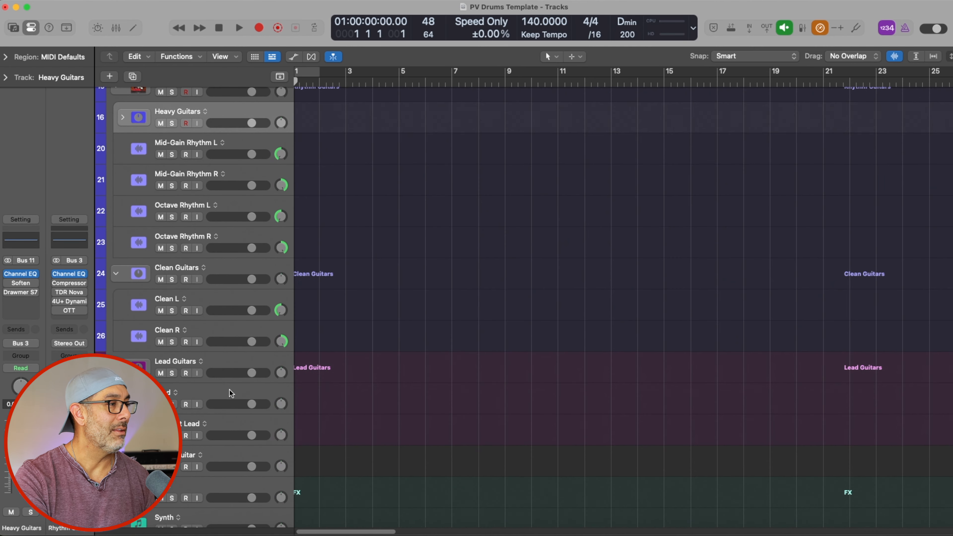
scroll(242, 342, up, 5)
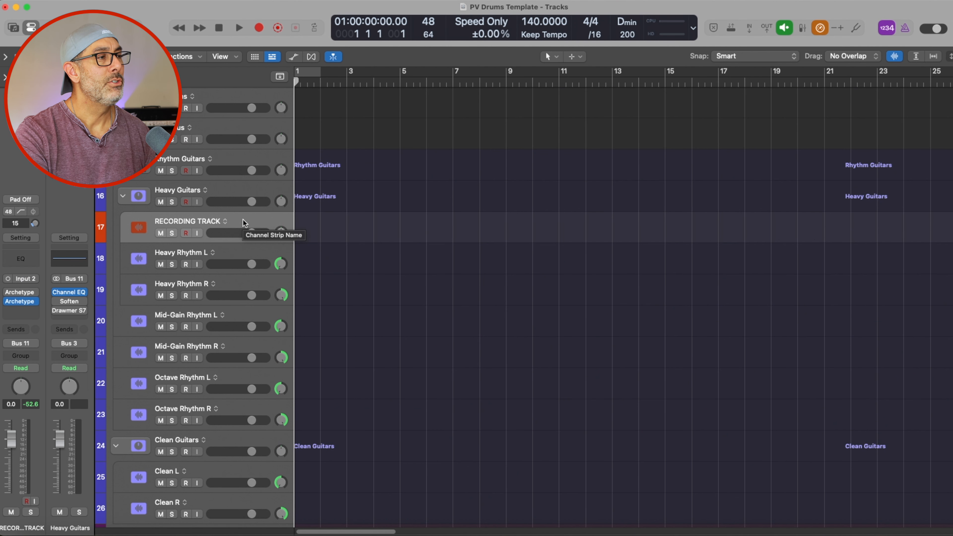
Move the RECORDING TRACK back out of the Heavy Guitars stack, placing it between Octave Rhythm R and Clean Guitars.
click(243, 220)
scroll(243, 220, down, 1)
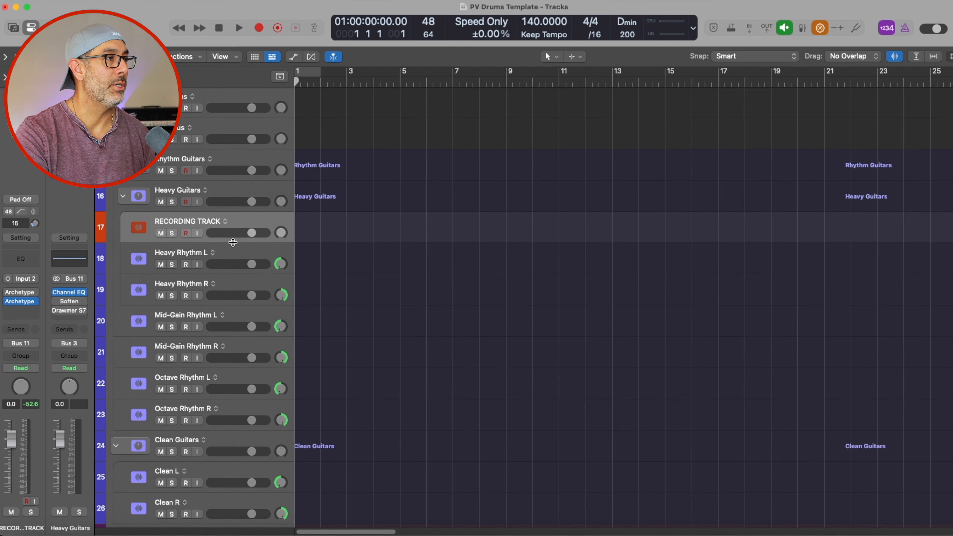
drag(228, 222, 244, 416)
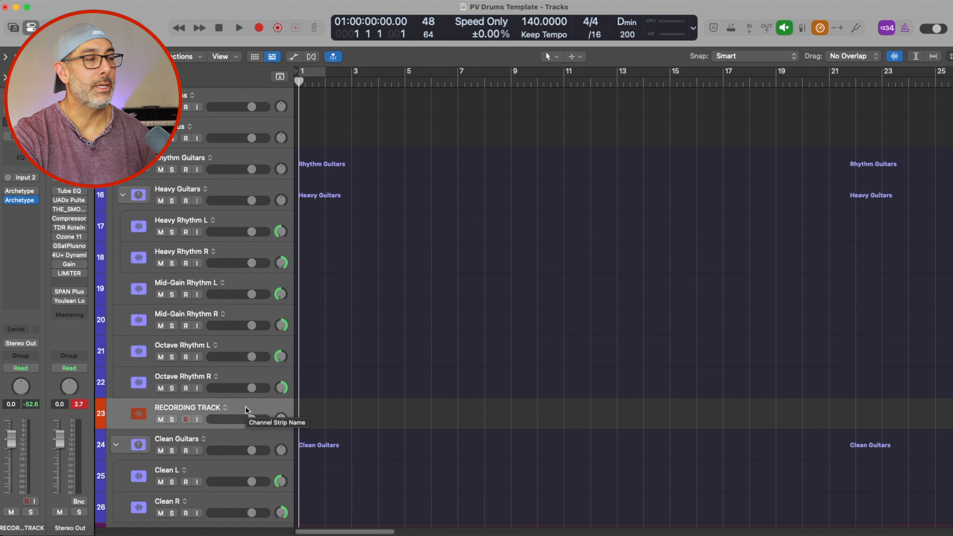
Open Archetype Nolly X on the RECORDING TRACK, show its amp, and browse the Nolly presets without changing the preset.
mouse_move(21, 201)
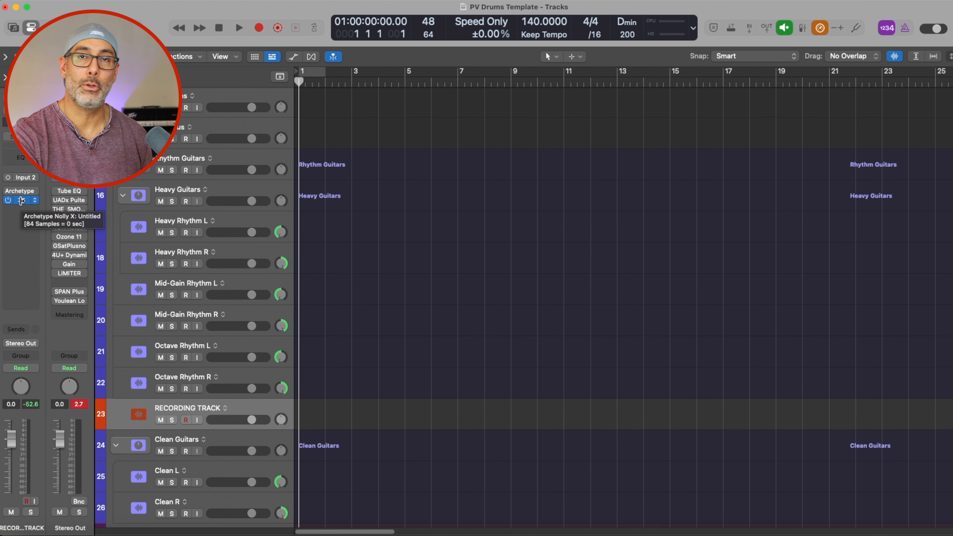
click(22, 201)
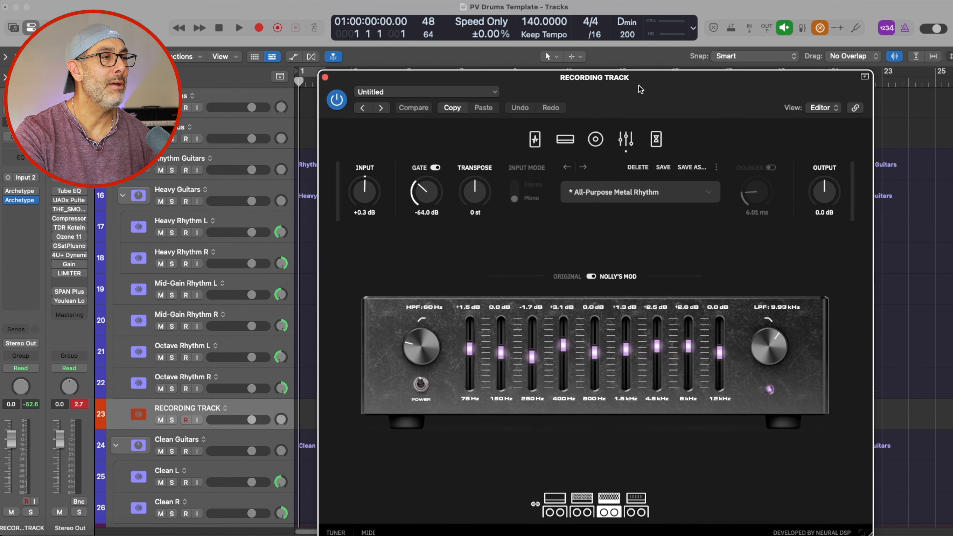
drag(639, 84, 623, 45)
click(551, 106)
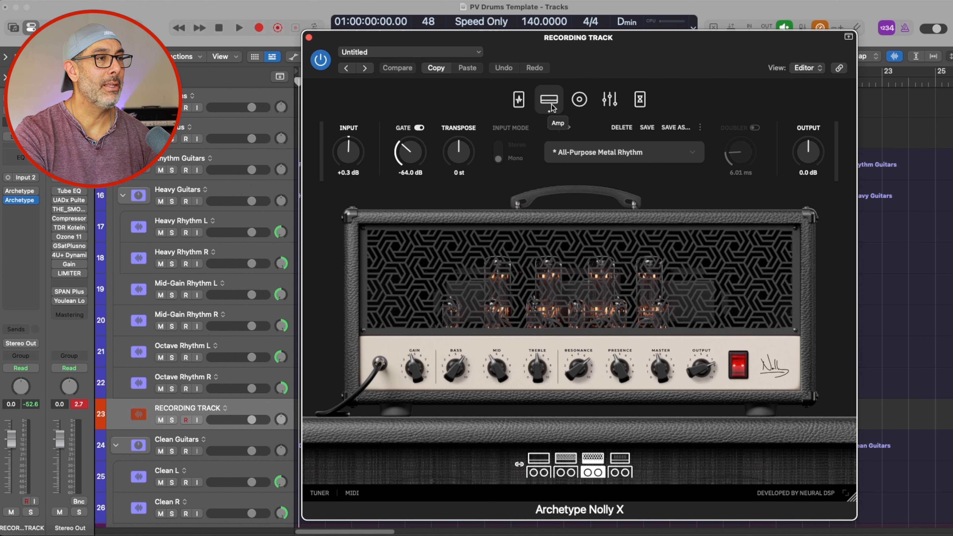
click(655, 156)
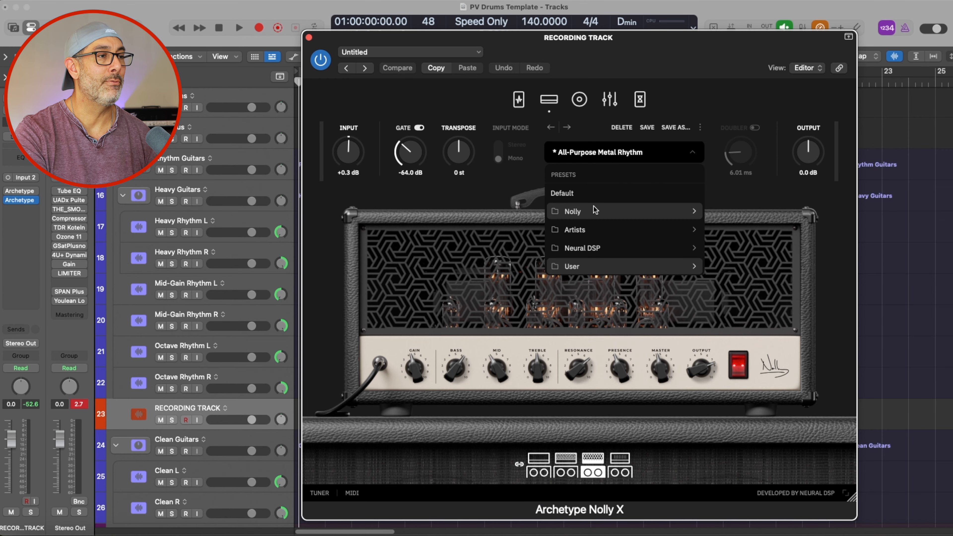
mouse_move(595, 211)
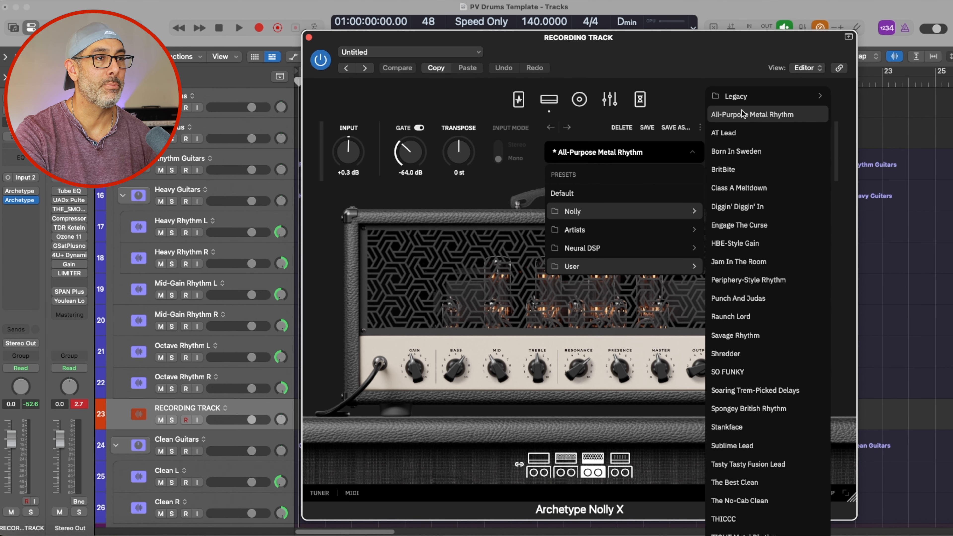
click(681, 91)
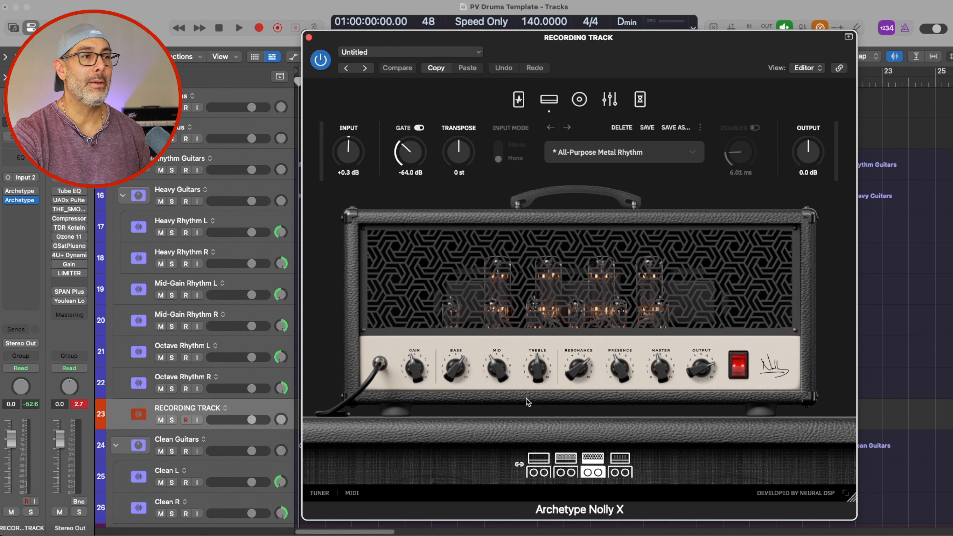
Review the post effects, pedals and amp sections of Archetype Nolly X, and close the plug-in window.
click(640, 100)
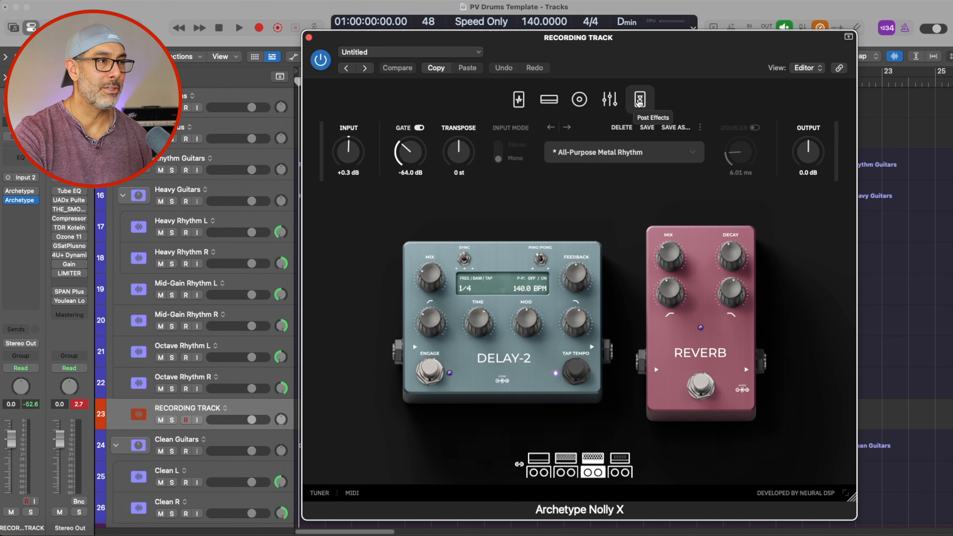
click(519, 99)
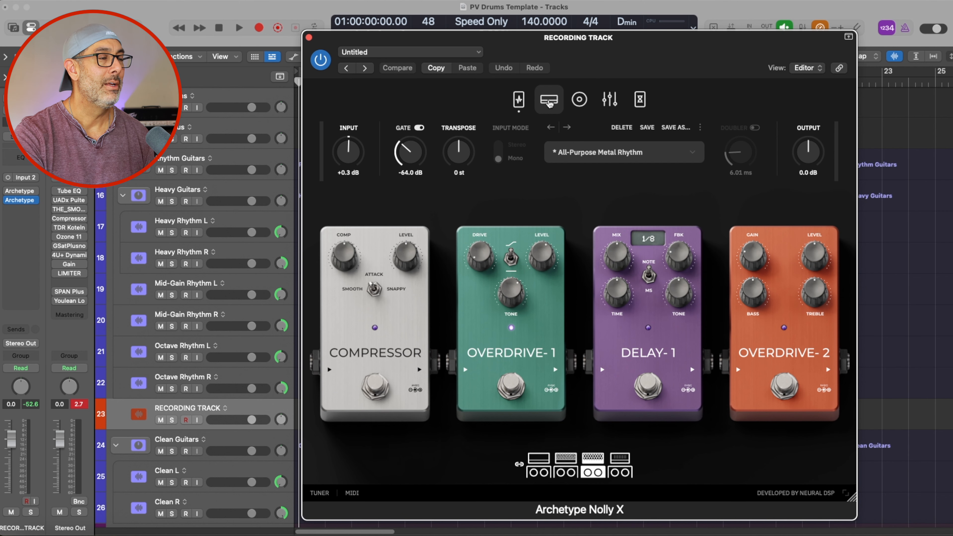
click(549, 100)
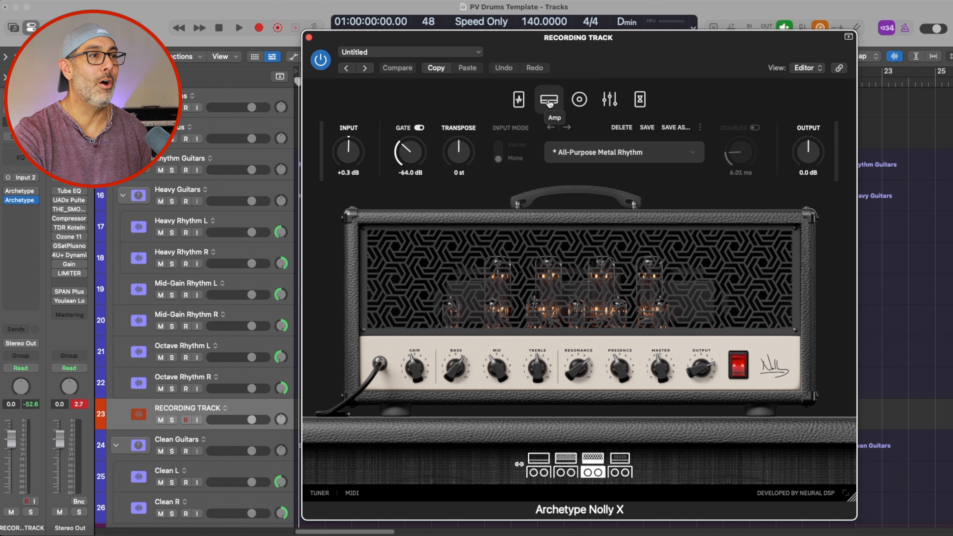
click(308, 37)
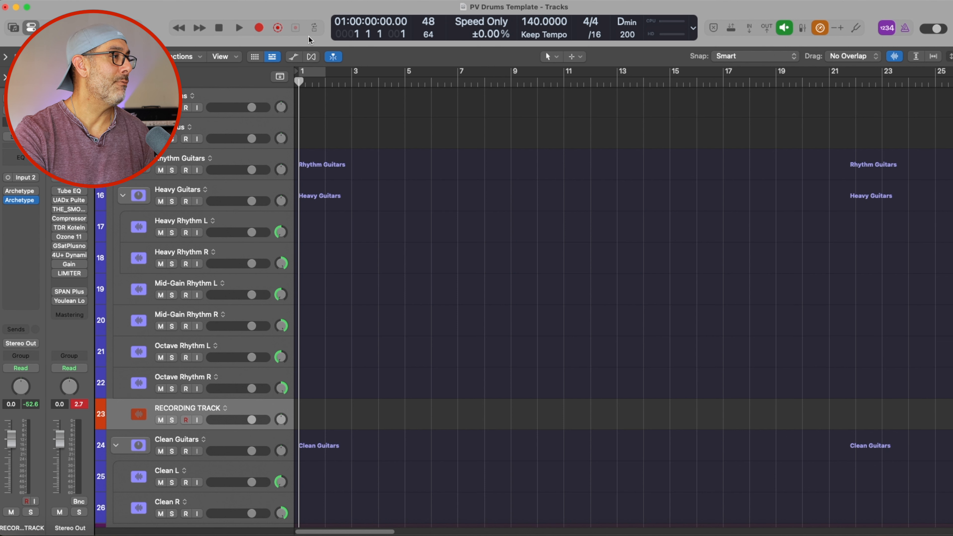
Open Archetype Misha Mansoor X on the RECORDING TRACK, enable the plug-in and close its window.
click(21, 191)
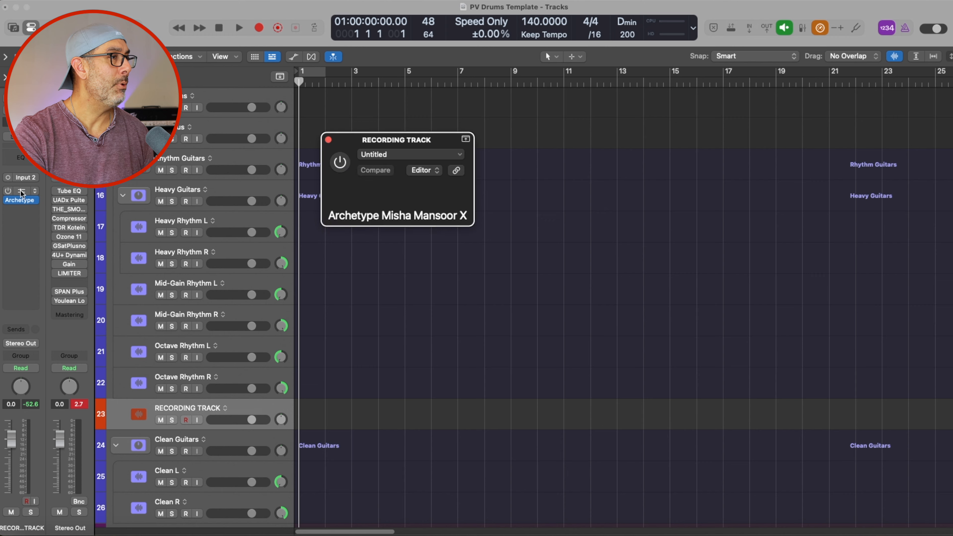
drag(722, 156, 696, 25)
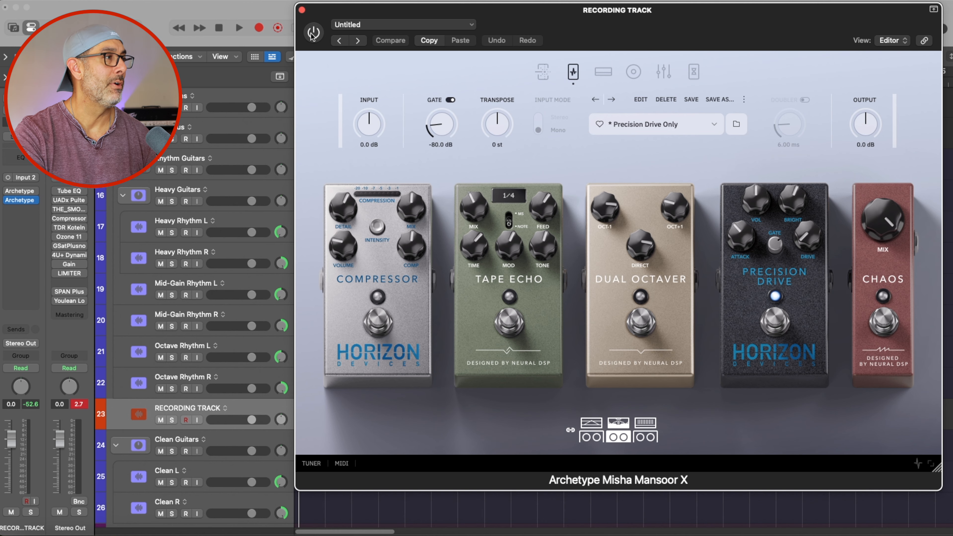
click(302, 10)
In Archetype Nolly X, switch the Overdrive-1 pedal off and back on, reset the Input level, and close the plug-in.
mouse_move(21, 202)
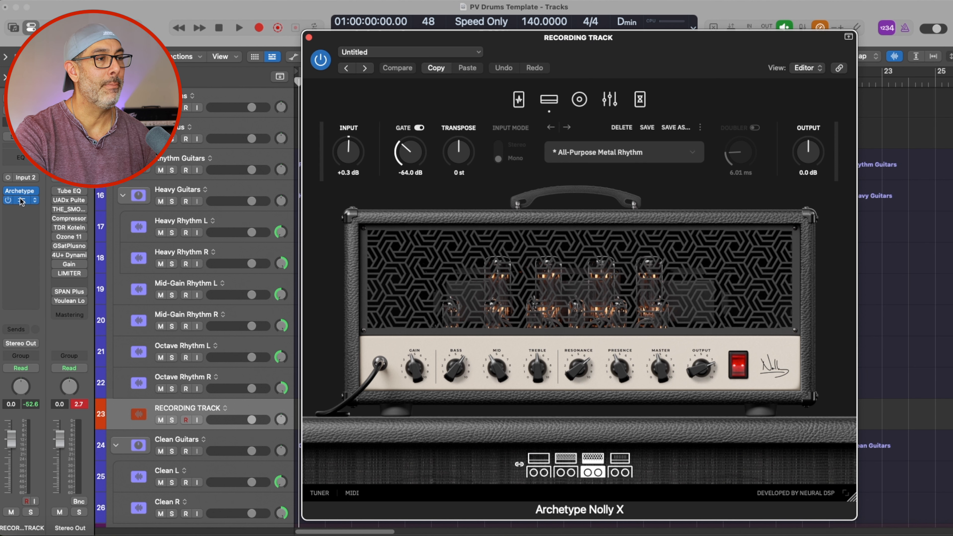
click(21, 200)
click(519, 99)
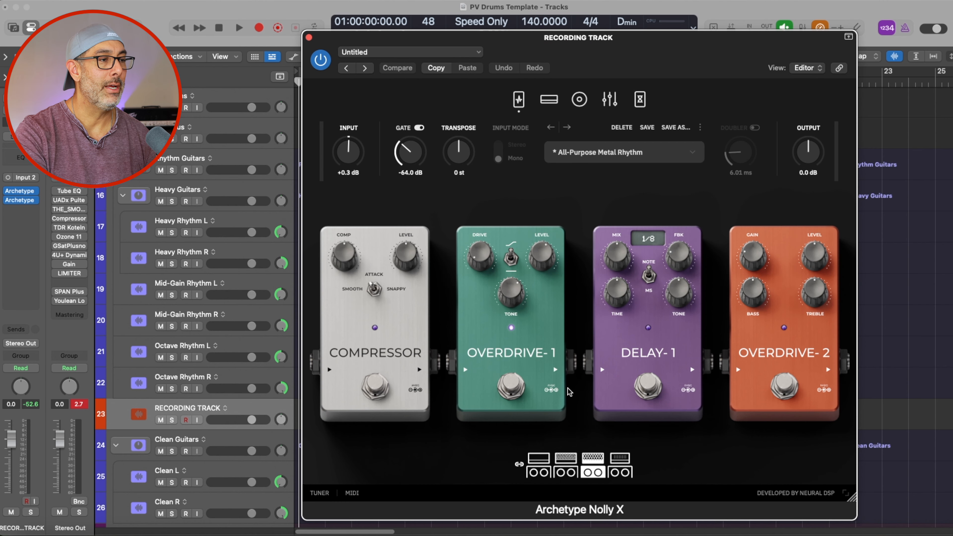
click(516, 383)
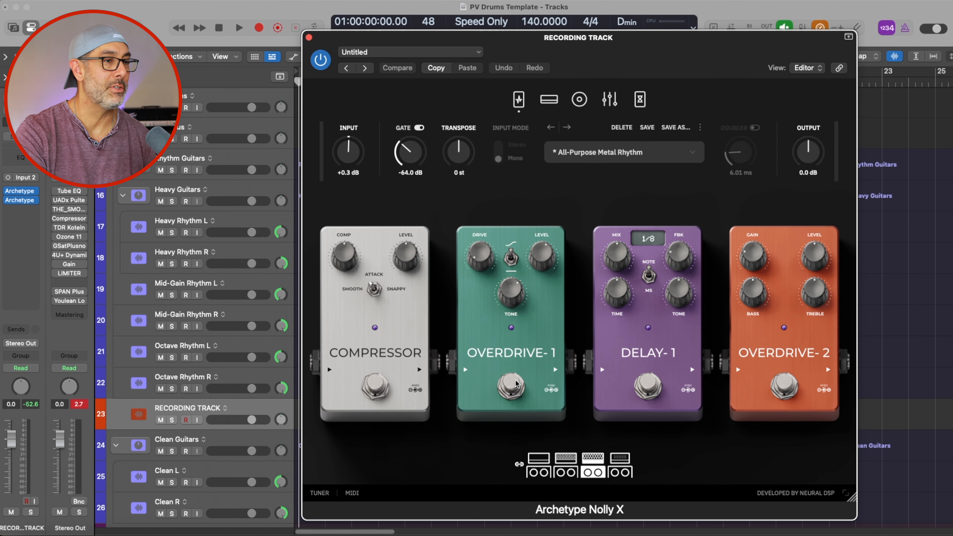
click(516, 383)
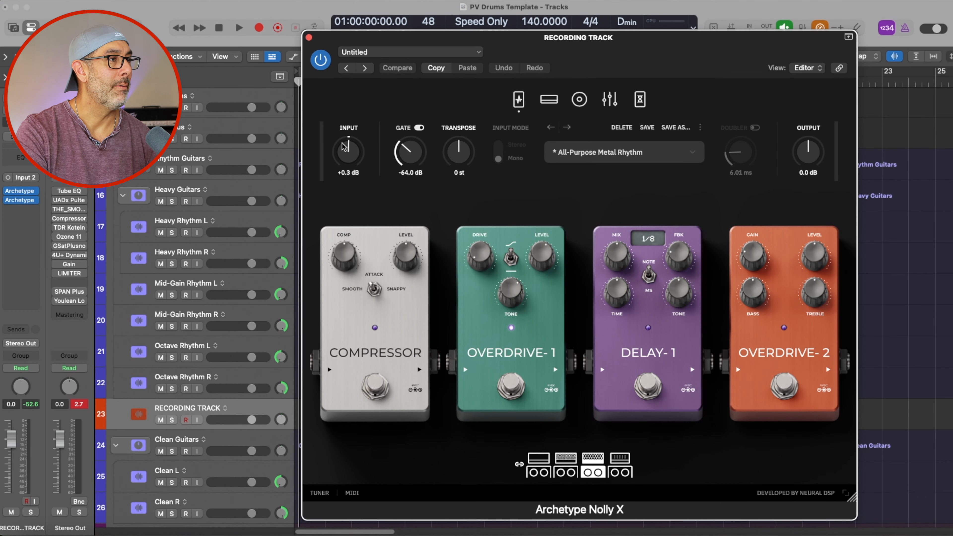
double_click(347, 150)
click(310, 37)
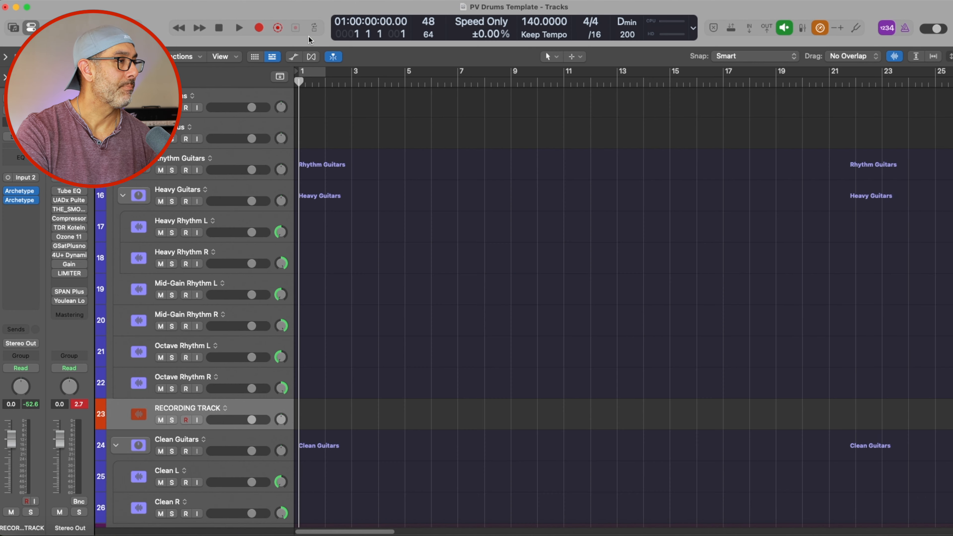
Review the channel strips and bus routing of the Clean Guitars stack and its Clean L and Clean R tracks.
scroll(277, 264, down, 5)
scroll(277, 263, down, 2)
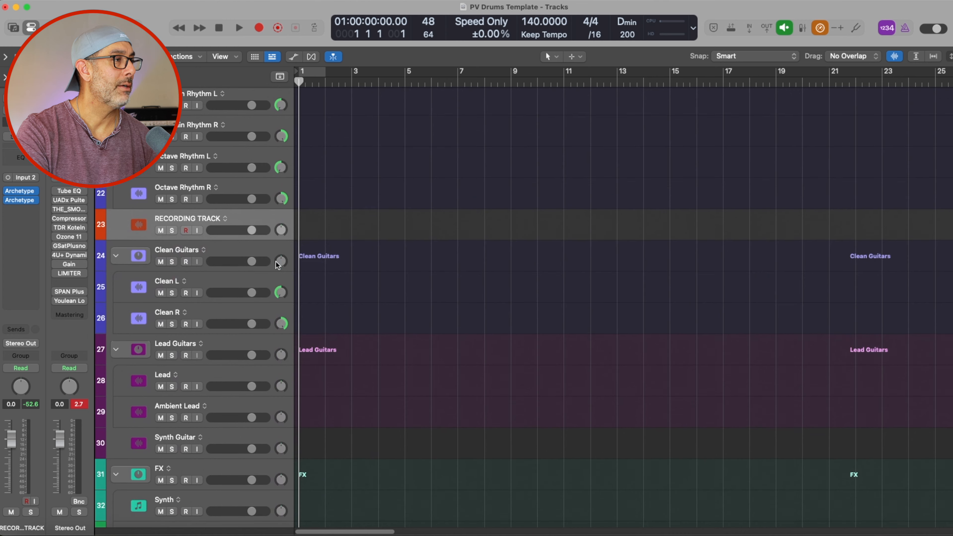
click(257, 248)
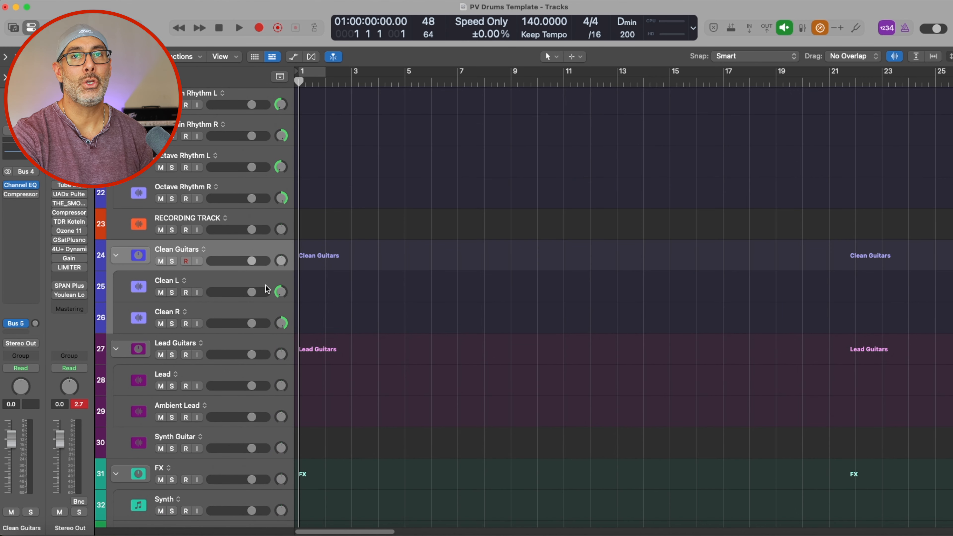
scroll(248, 454, down, 2)
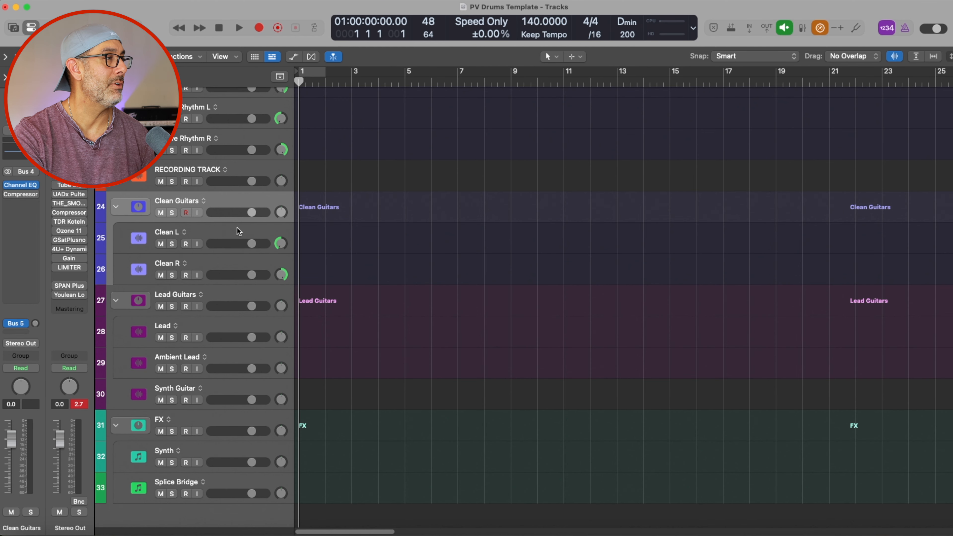
click(235, 267)
scroll(217, 308, up, 2)
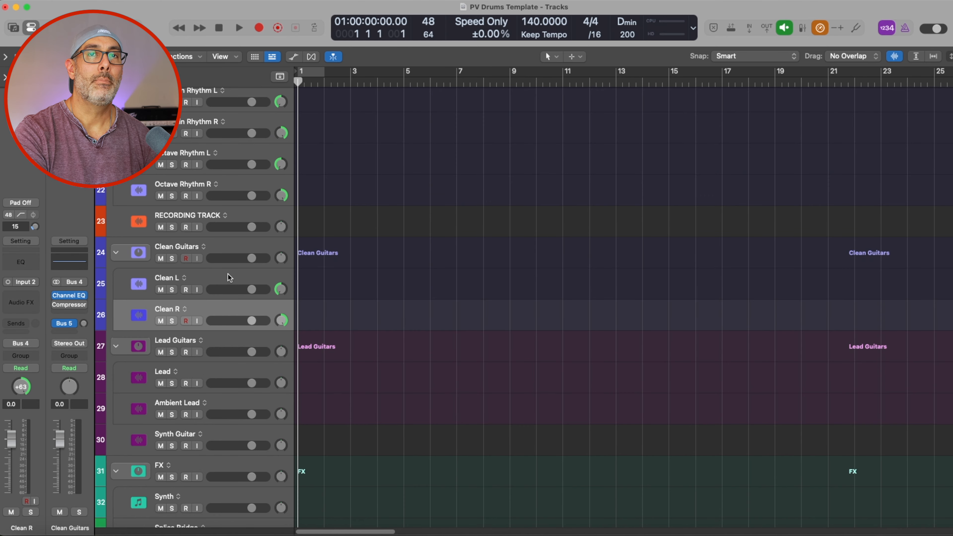
click(251, 276)
click(263, 241)
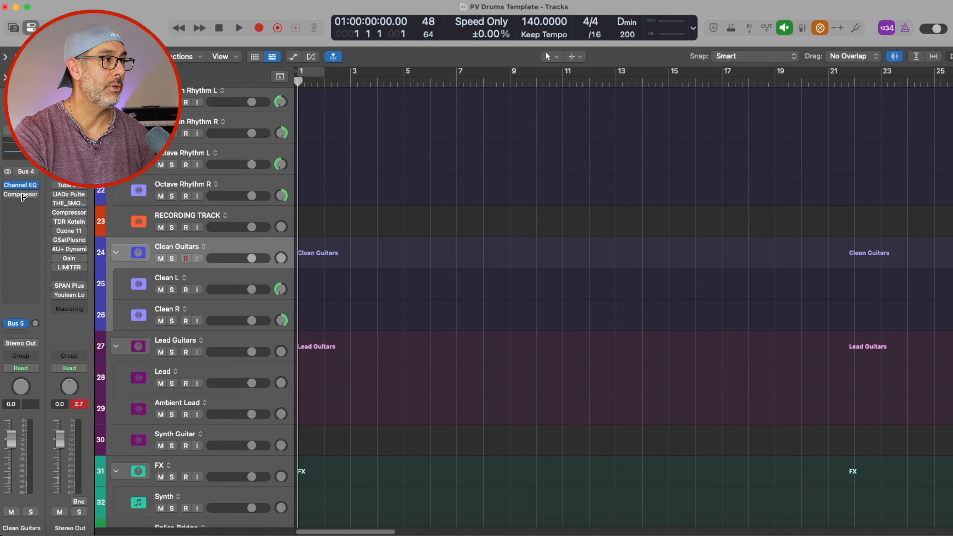
Shift the Clean Guitars plug-ins down to free the first effect slot above Channel EQ, and check the Clean L, Clean R and mixer channels.
drag(23, 198, 20, 194)
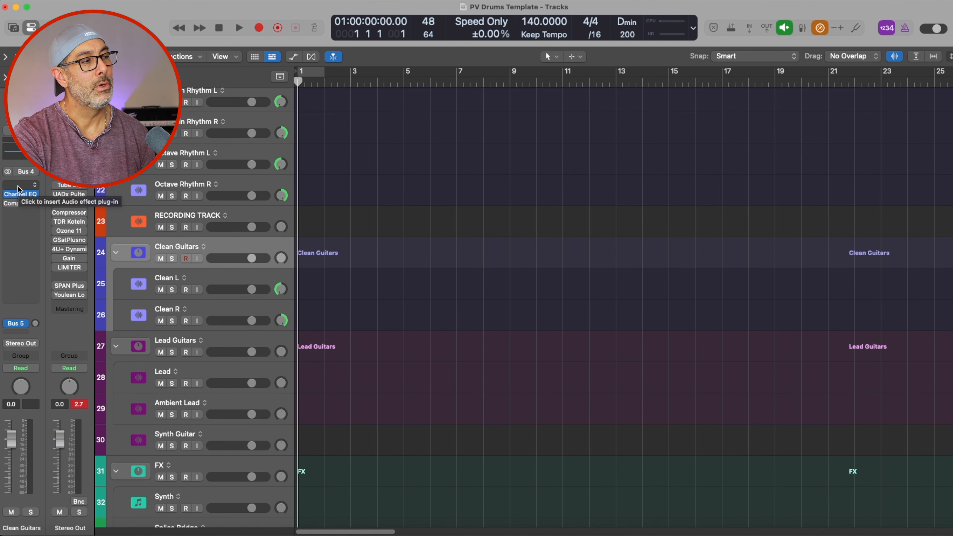
click(212, 275)
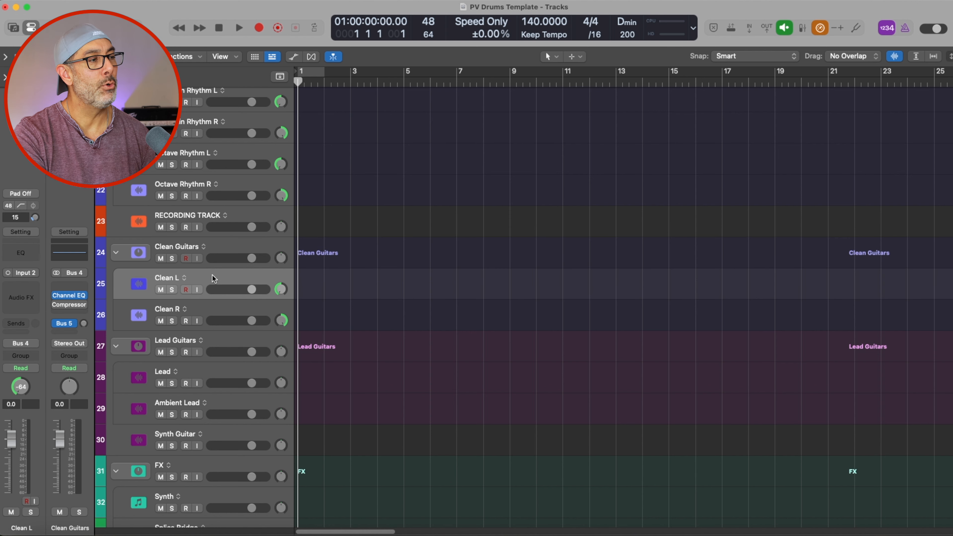
click(213, 305)
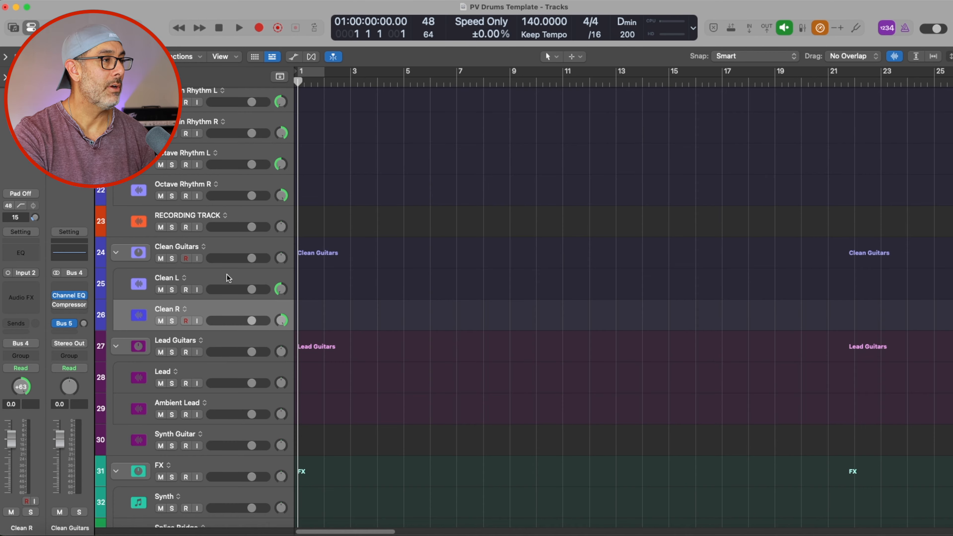
key(x)
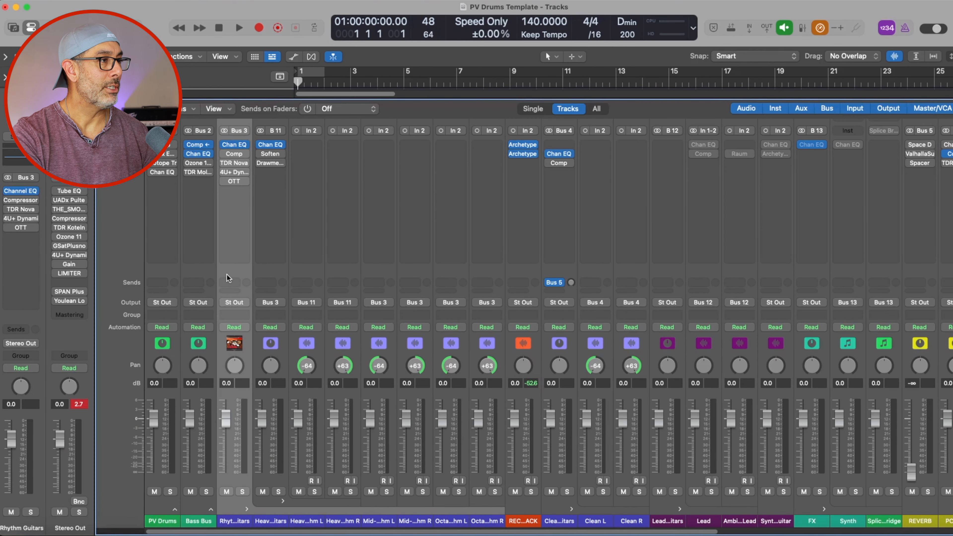
key(x)
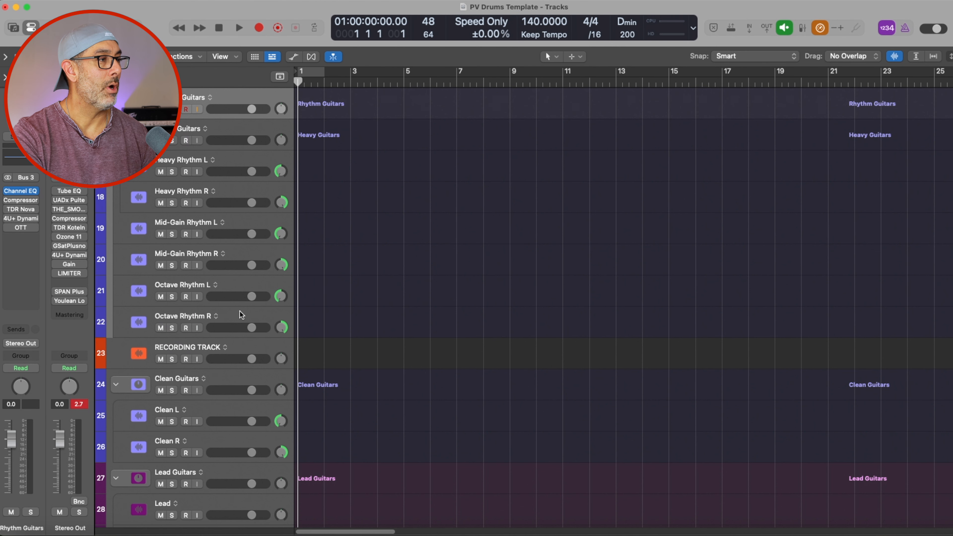
scroll(240, 314, down, 10)
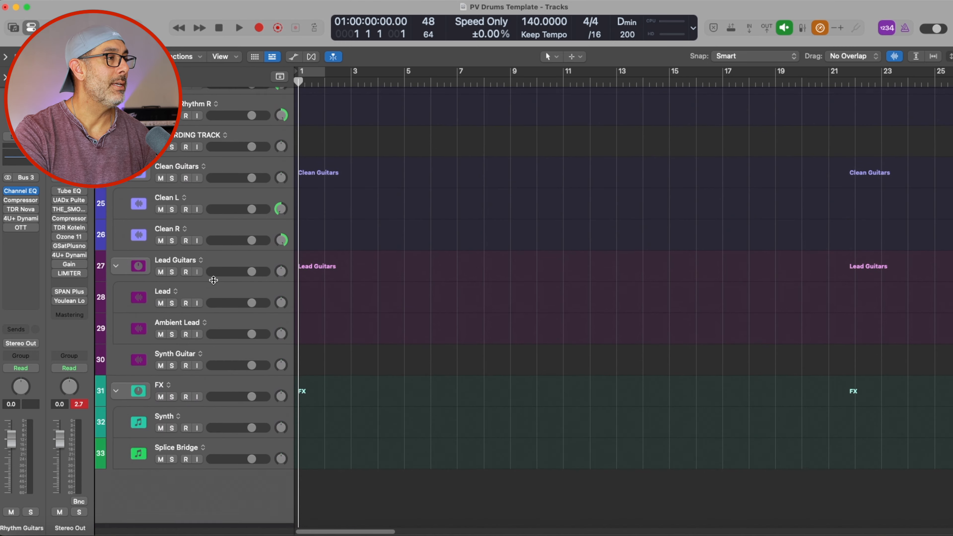
Insert Archetype Misha Mansoor X in the empty slot above Channel EQ on the Clean Guitars stack and move its window up into full view.
click(231, 172)
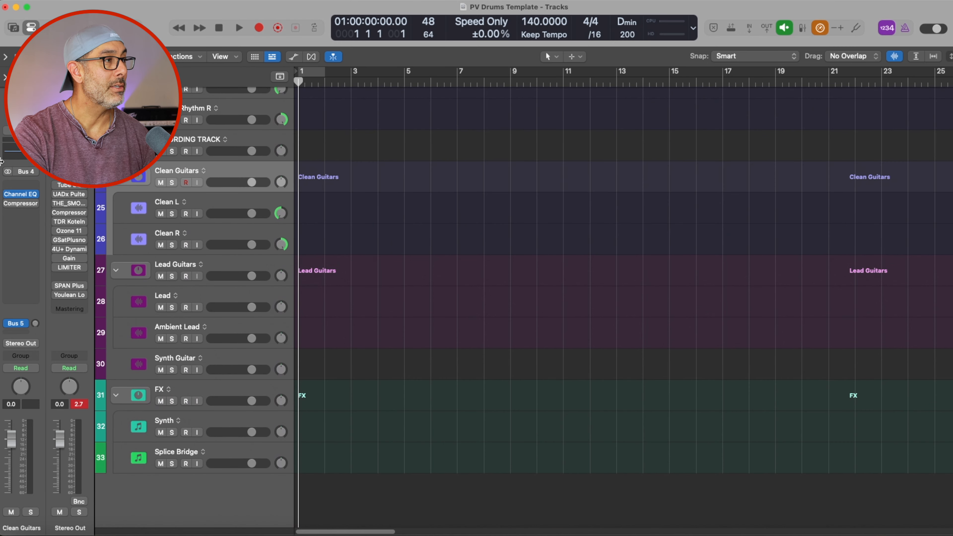
click(25, 191)
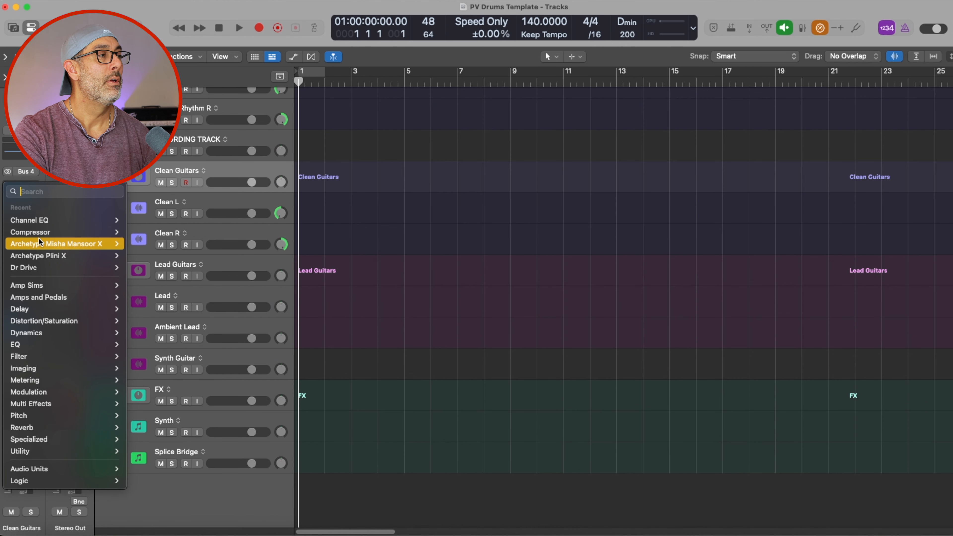
mouse_move(75, 243)
click(148, 244)
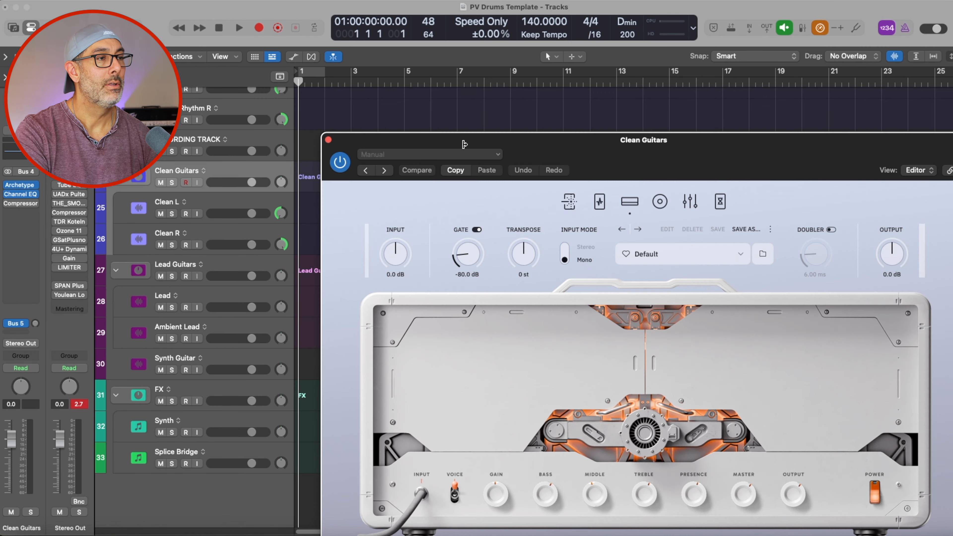
click(497, 153)
click(474, 49)
drag(613, 144, 566, 12)
Deactivate every section of Archetype Misha Mansoor X except the post effects, show that section and set the input mode to Stereo.
right_click(519, 71)
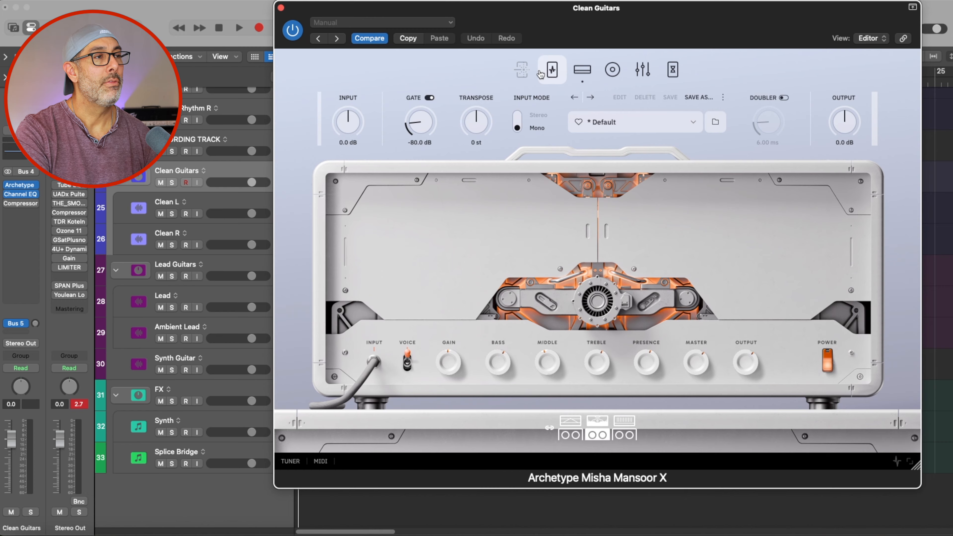
right_click(582, 70)
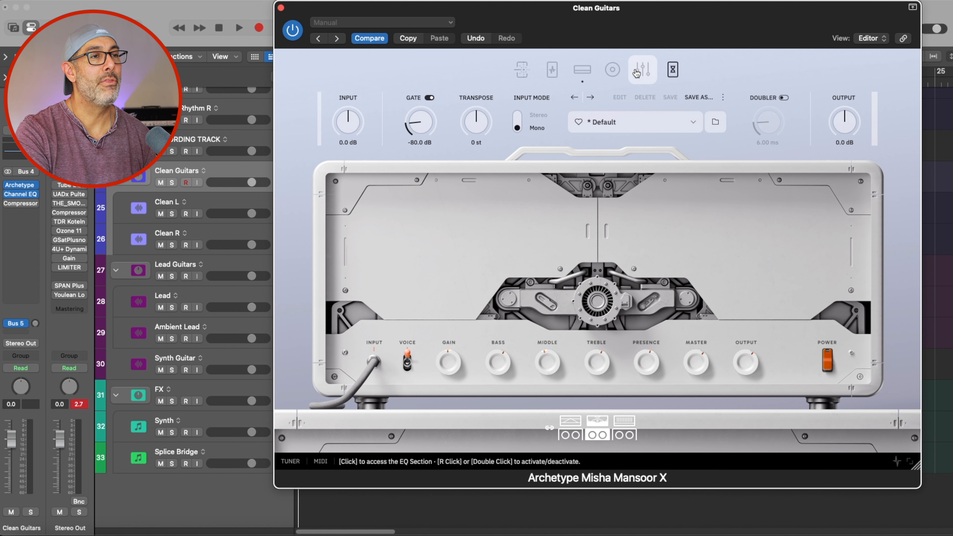
click(674, 72)
click(518, 126)
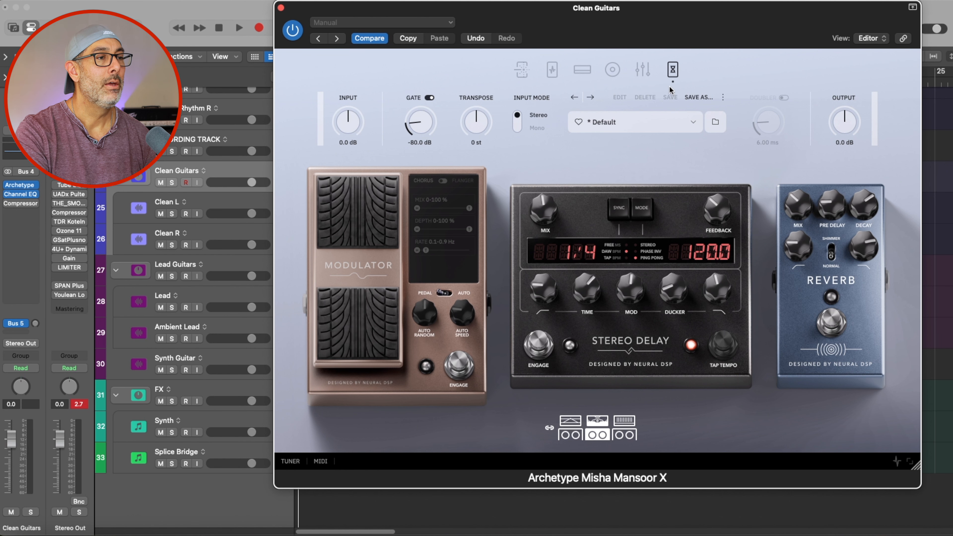
Engage the Reverb, Stereo Delay and Modulator pedals on the Clean Guitars stack, and close the plug-in window.
click(828, 323)
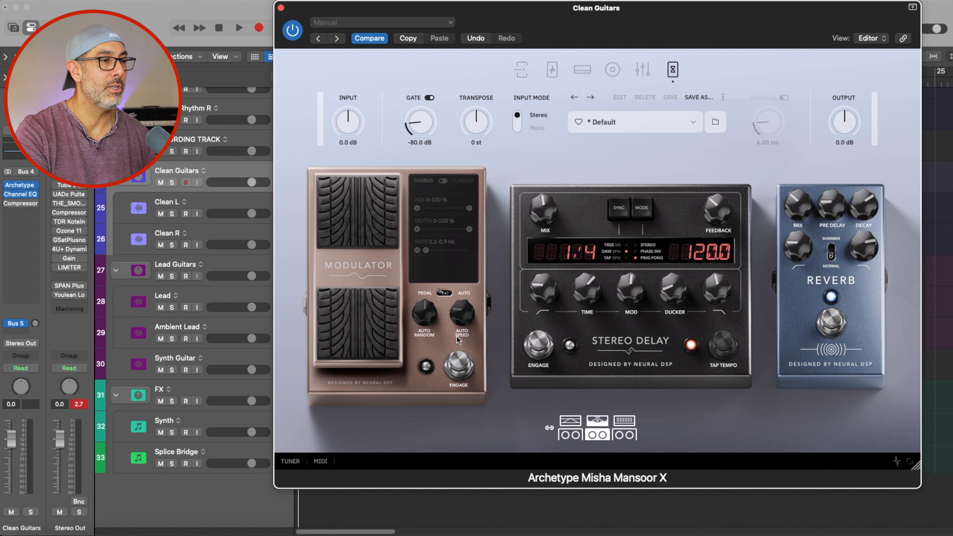
click(527, 343)
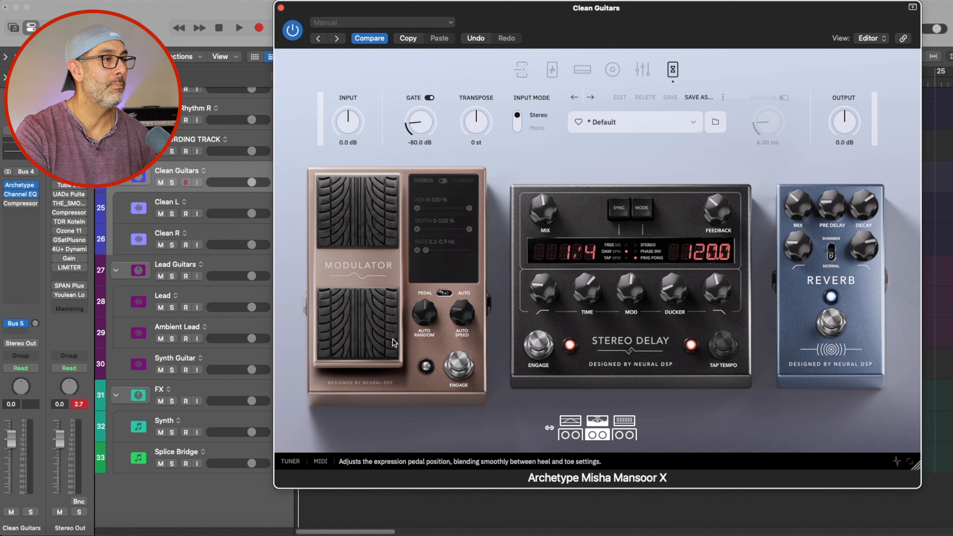
click(458, 369)
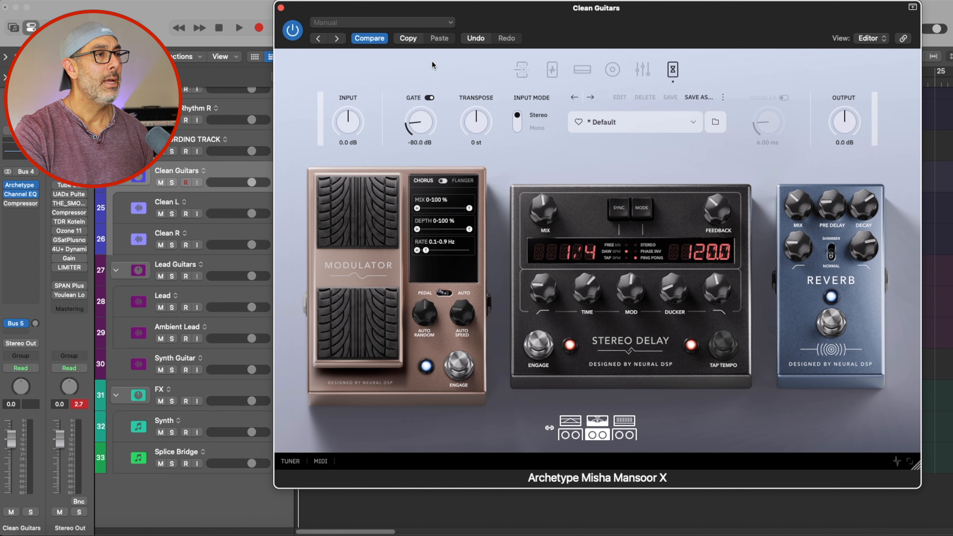
click(281, 7)
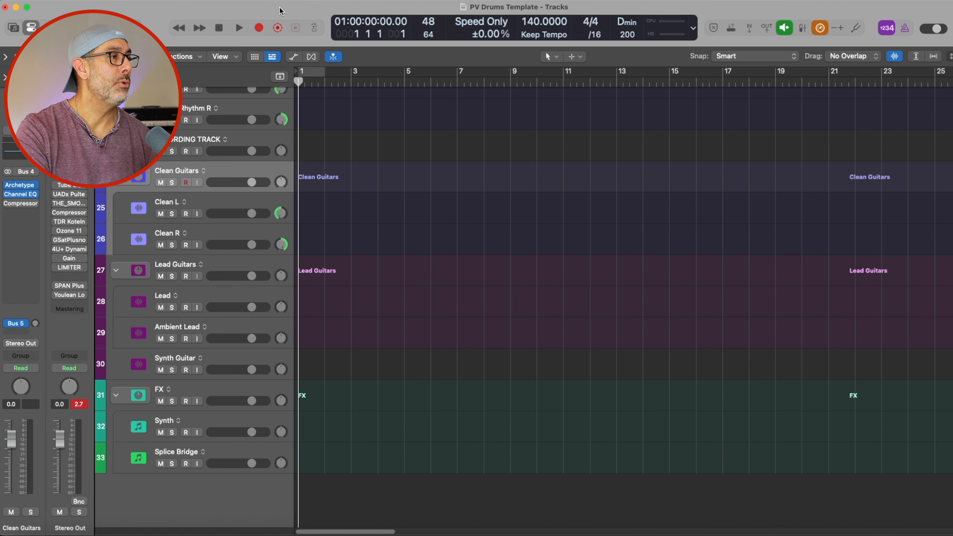
Review the Clean R and Clean L channel strips and recheck the Archetype post effects on the Clean Guitars stack.
click(223, 234)
click(224, 200)
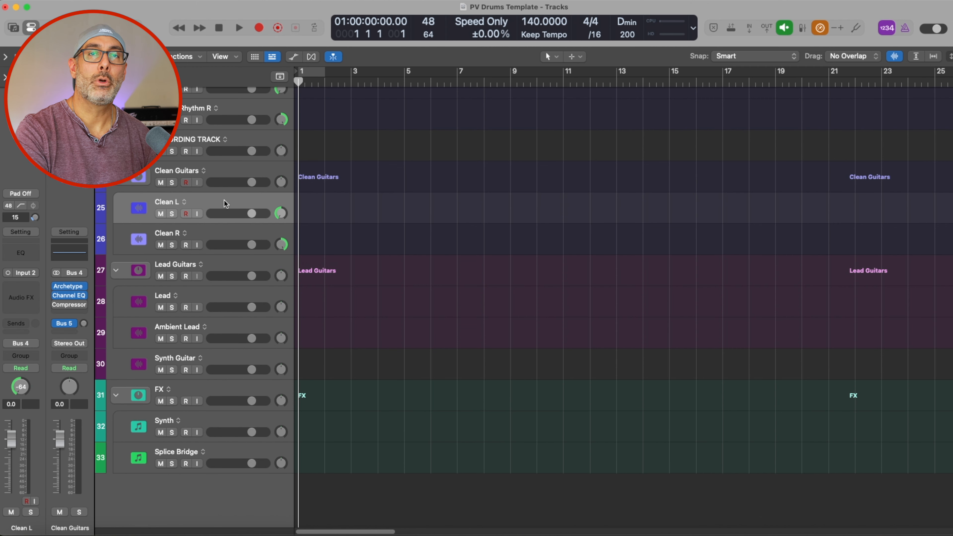
click(243, 165)
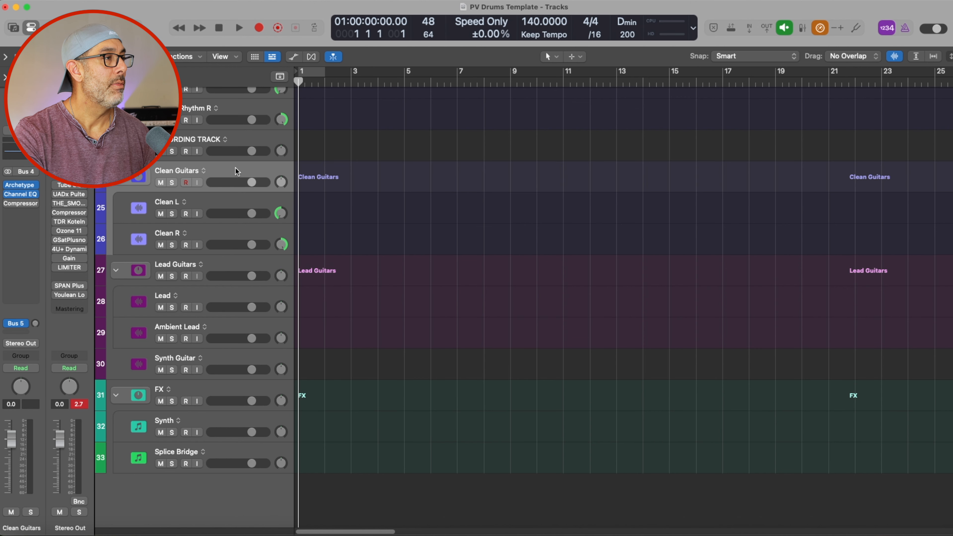
click(19, 186)
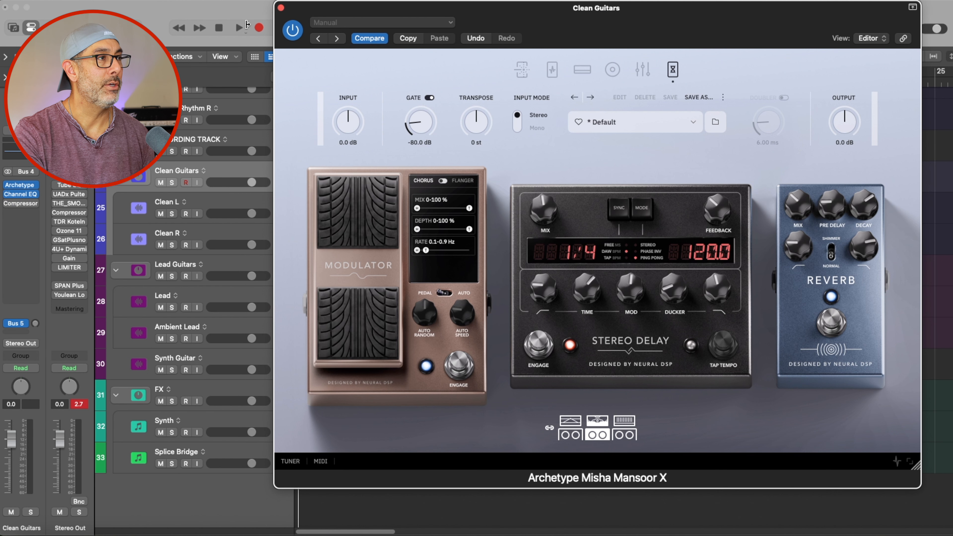
click(281, 8)
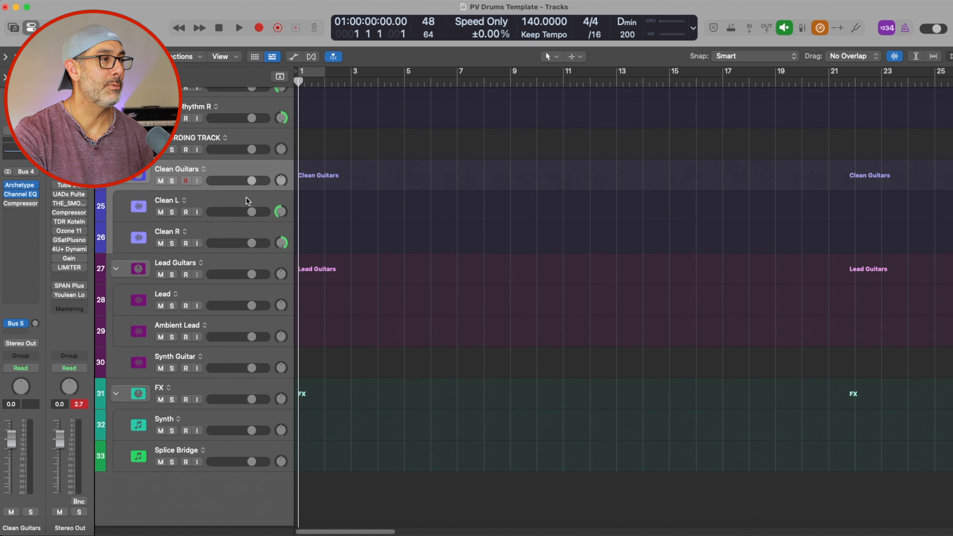
Collapse the Clean Guitars stack and review the channel strips of the Lead Guitars stack and its Lead and Ambient Lead tracks.
click(241, 269)
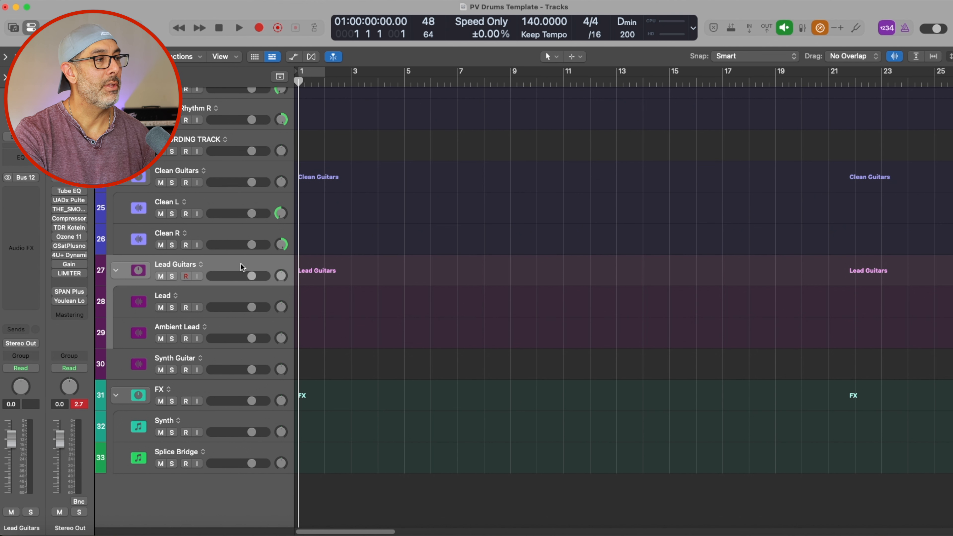
click(115, 176)
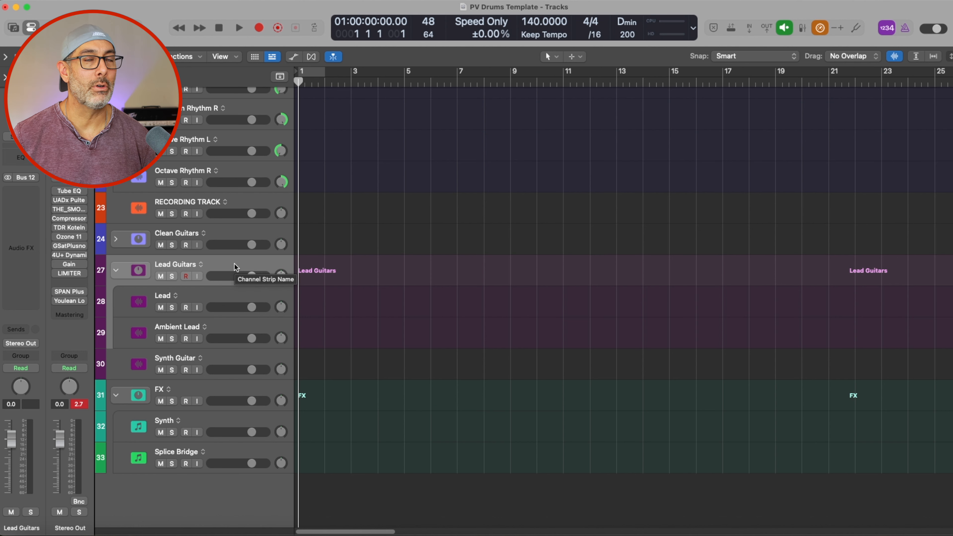
click(237, 293)
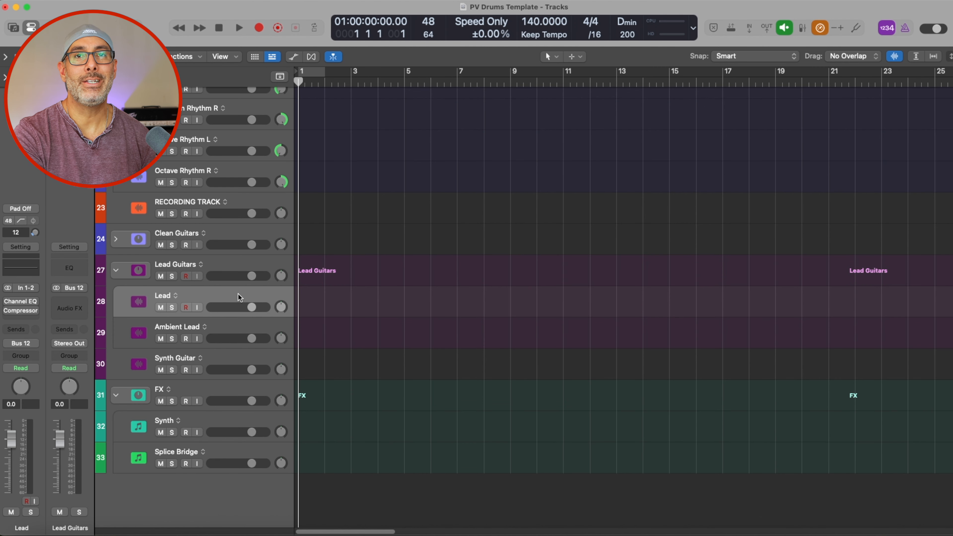
click(236, 323)
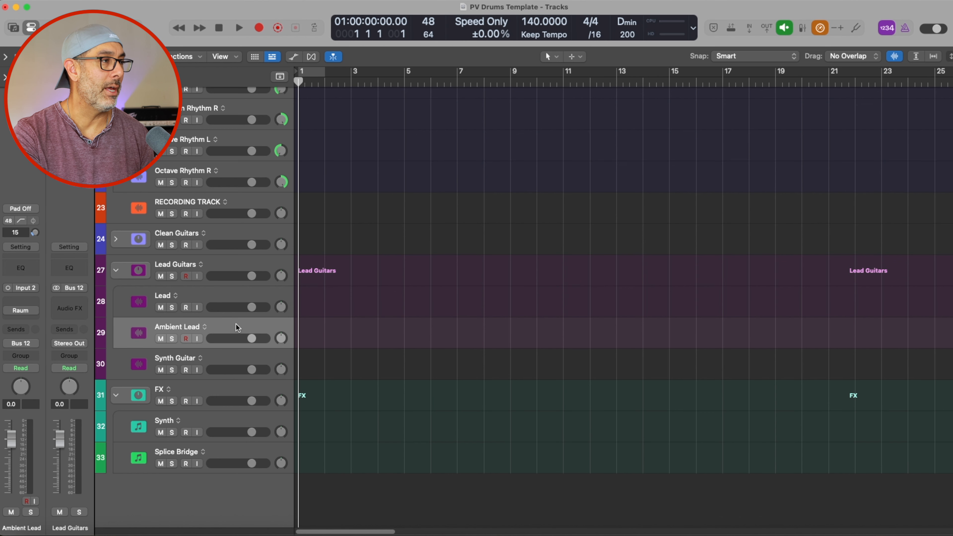
click(233, 296)
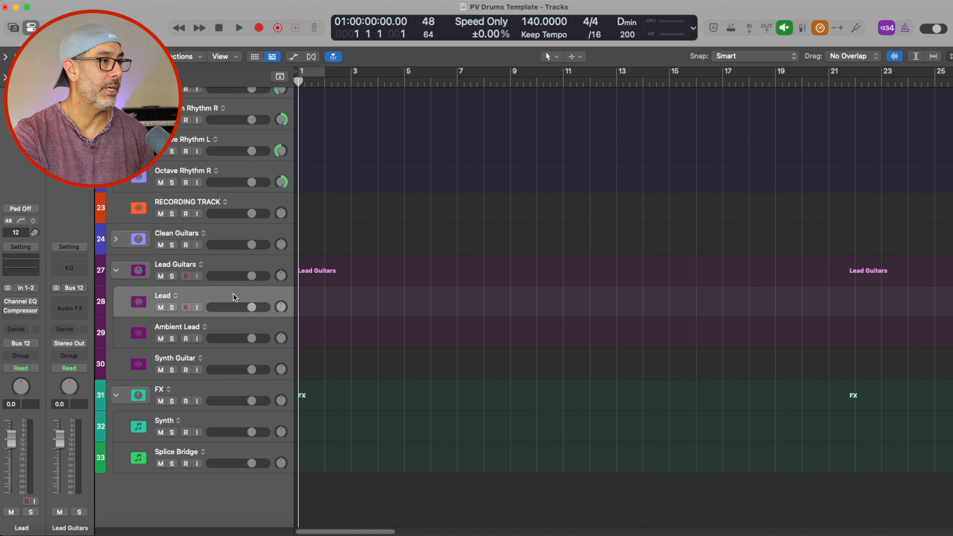
Add a Channel EQ to the Lead Guitars stack and compare it with the plug-in chain of the Rhythm Guitars stack.
click(236, 263)
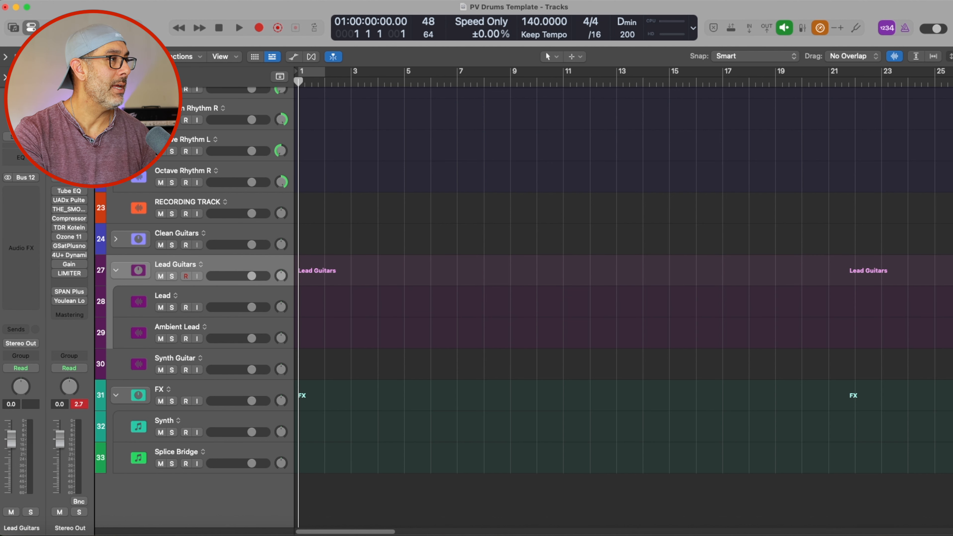
click(20, 153)
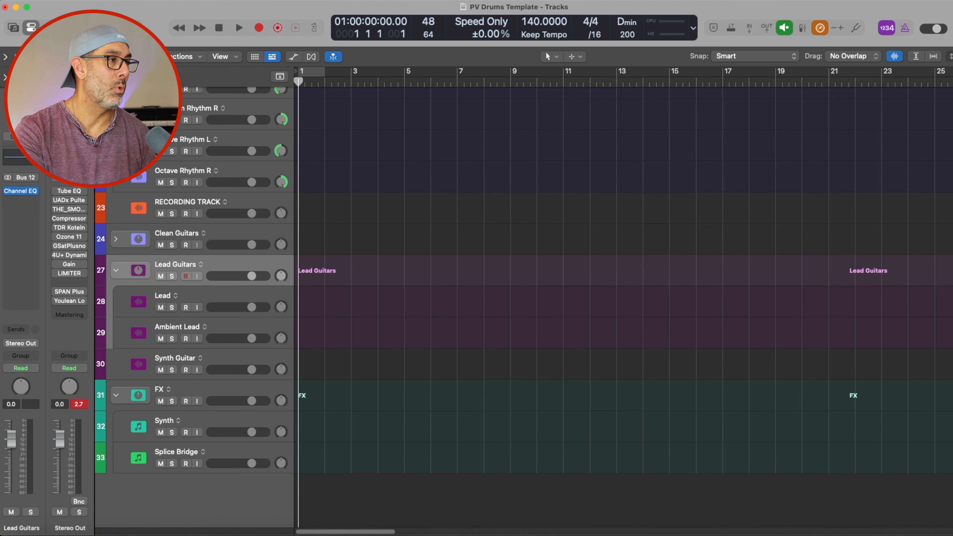
scroll(175, 293, up, 10)
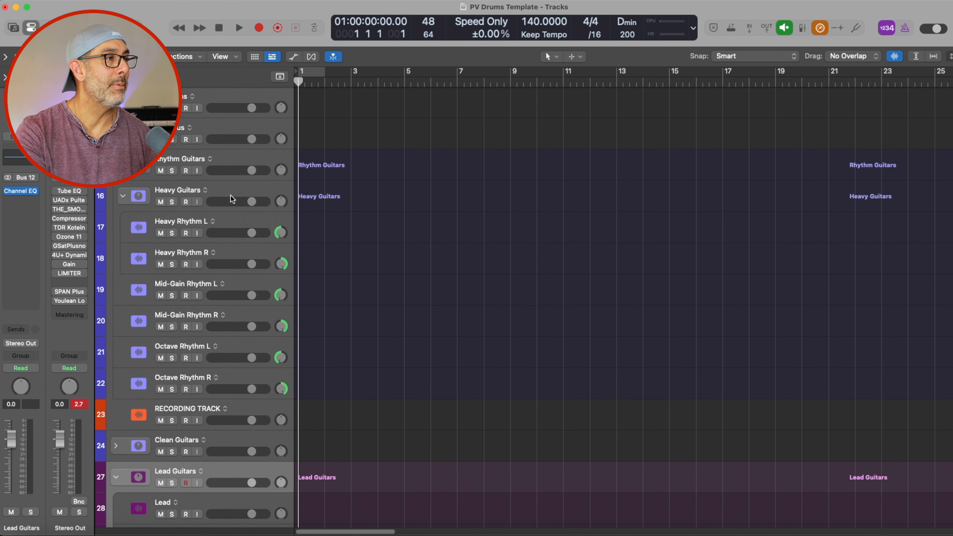
click(234, 153)
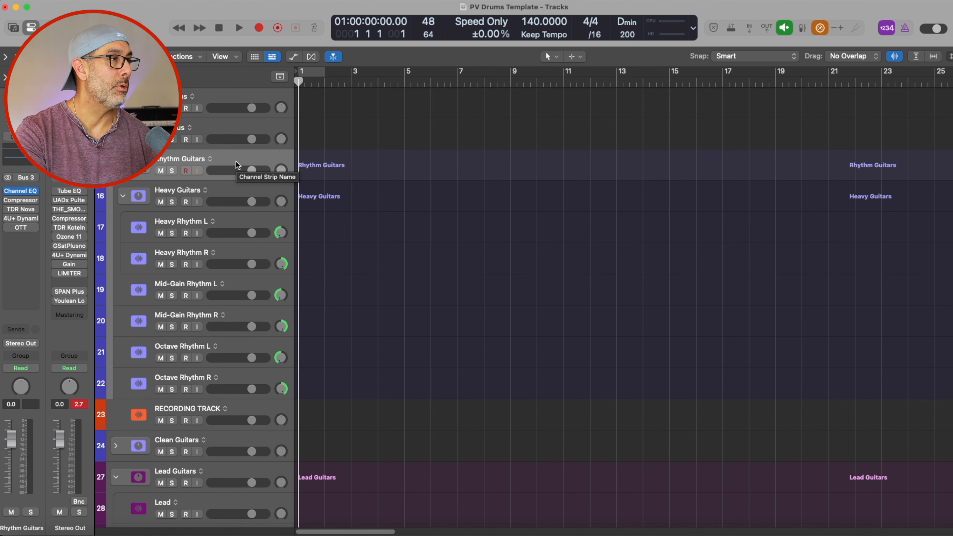
scroll(234, 161, down, 10)
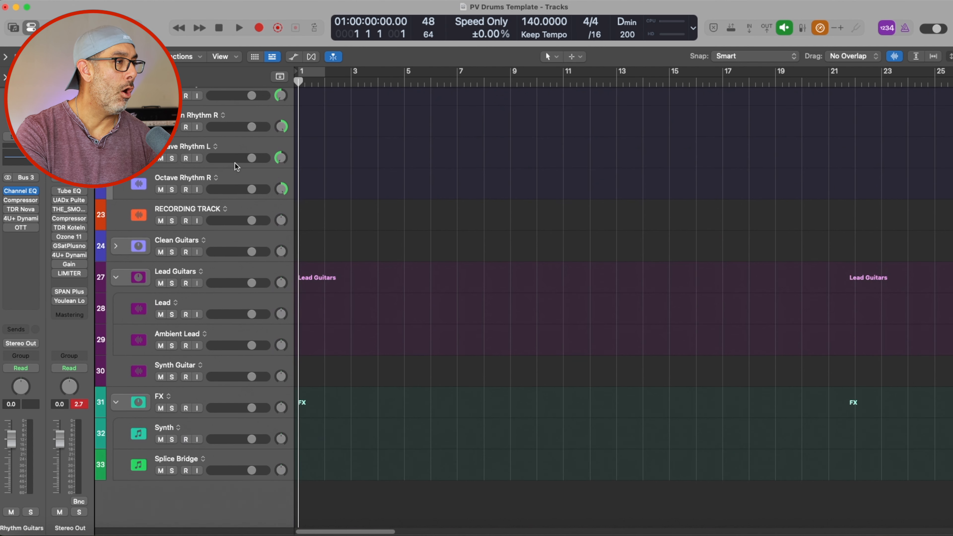
shift+click(223, 356)
right_click(222, 359)
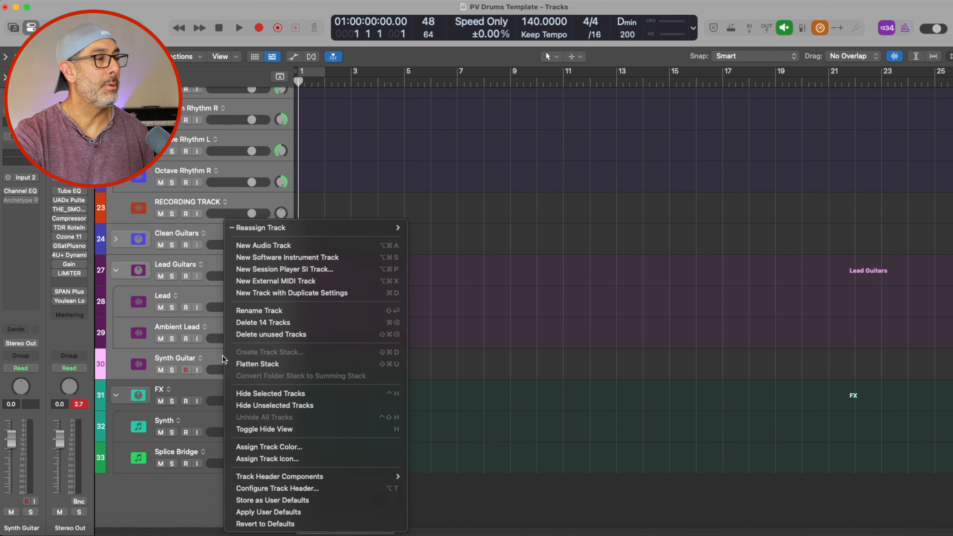
click(120, 421)
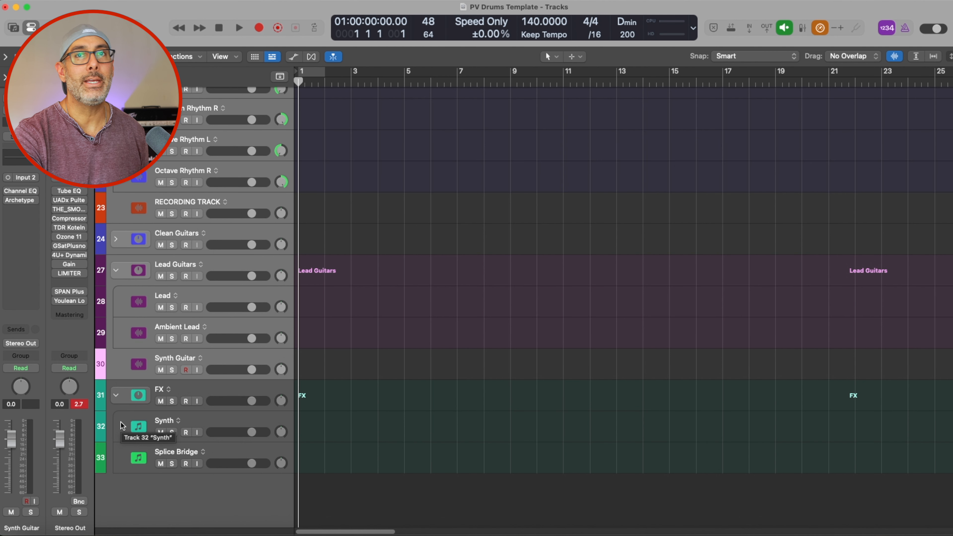
Open the Archetype plug-in on the Synth Guitar track and show its Overlord Synth section.
click(240, 355)
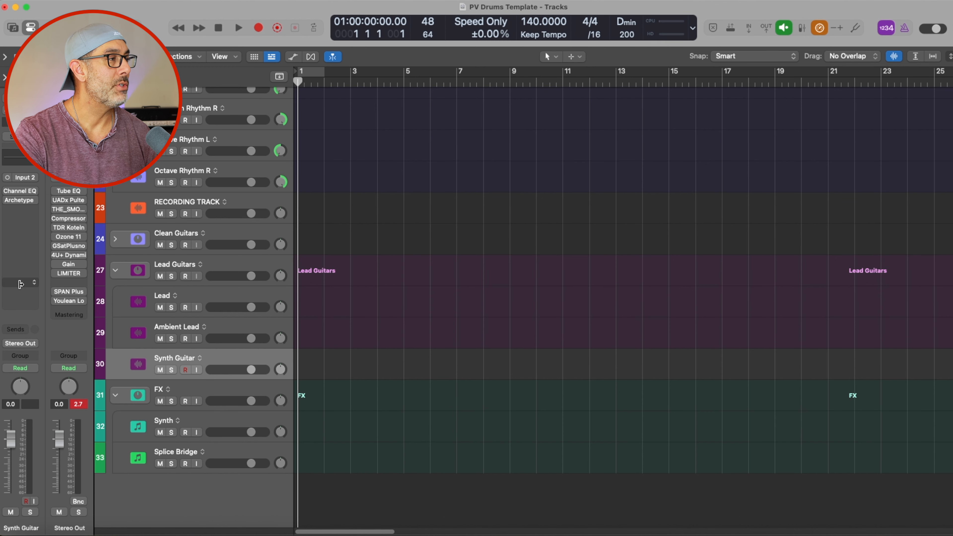
click(18, 200)
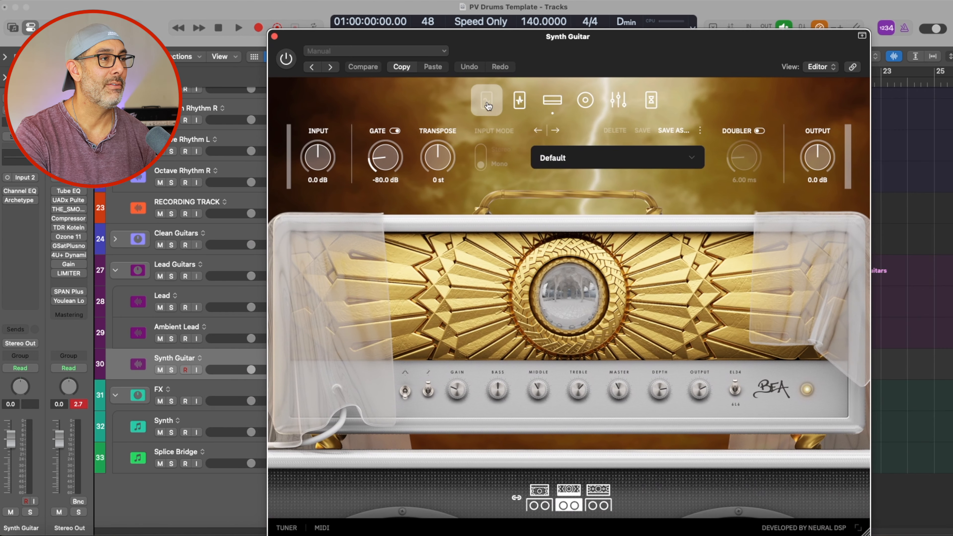
click(487, 103)
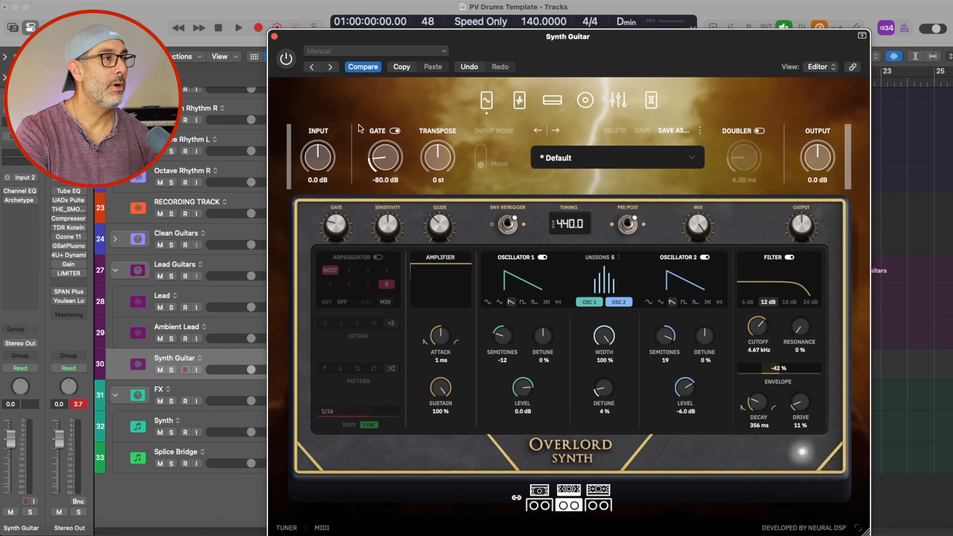
Close the Overlord Synth view and add a stereo Archetype Misha Mansoor X to the Synth Guitar track.
click(274, 36)
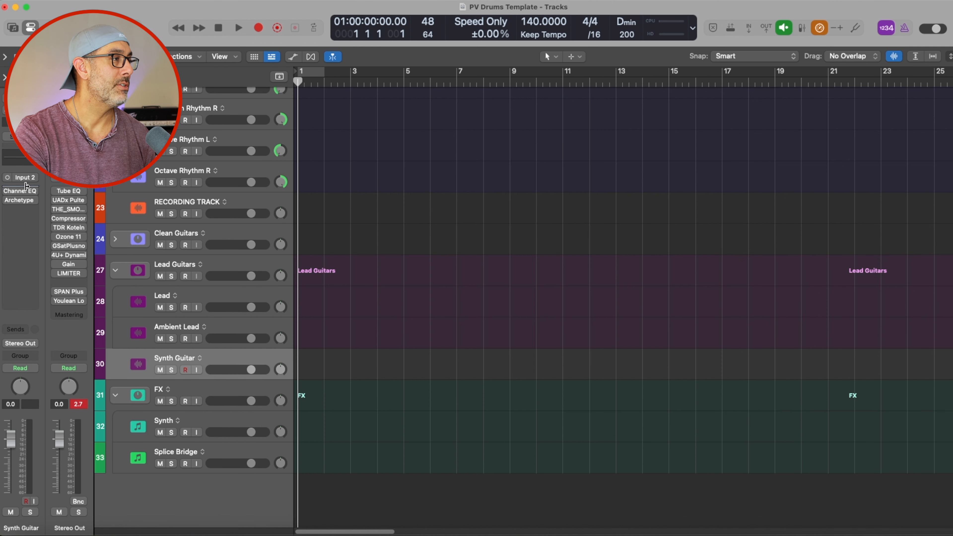
click(21, 211)
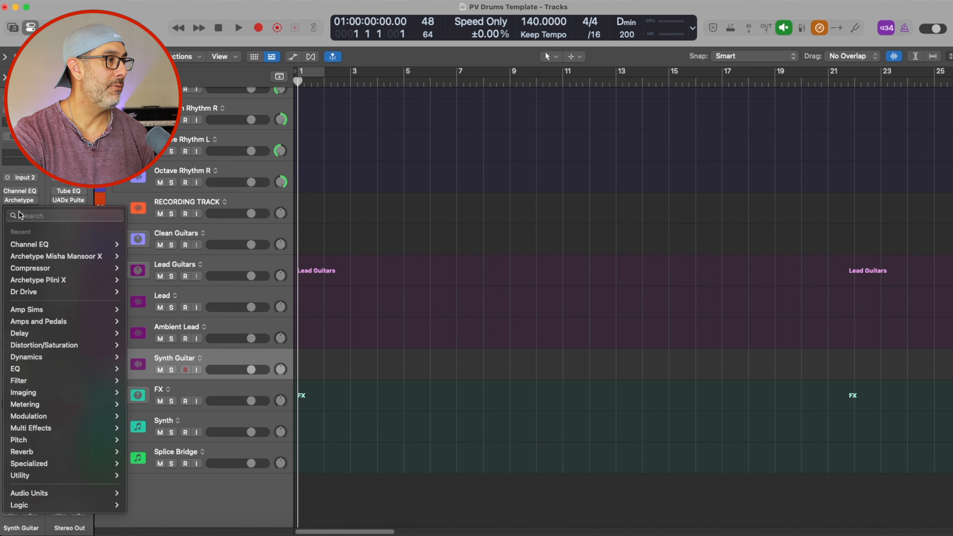
mouse_move(49, 259)
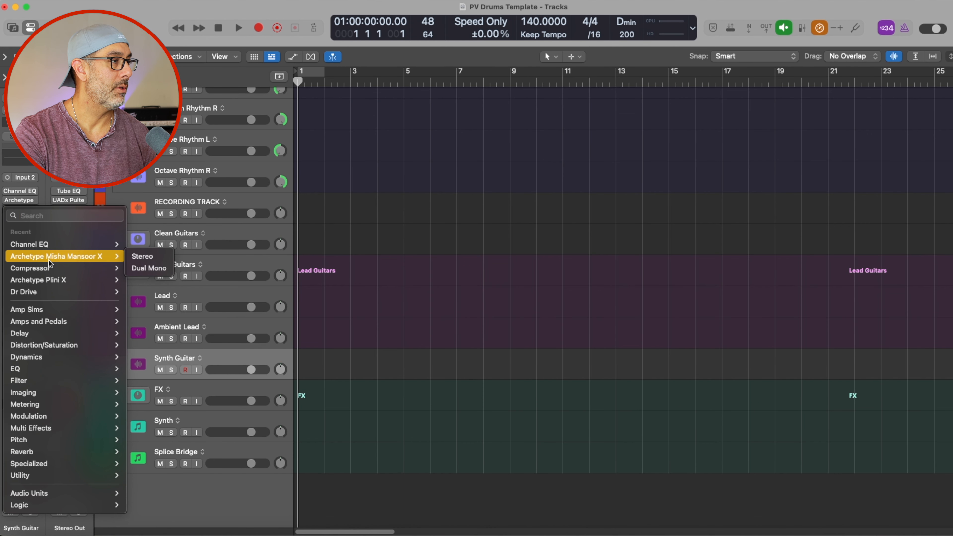
click(152, 259)
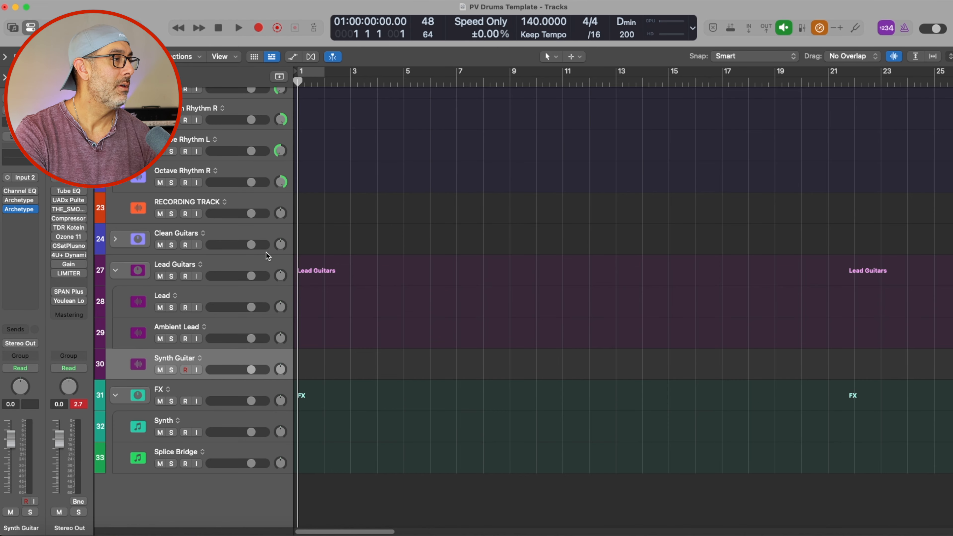
Engage the Glitch and Laser pedals in the Special FX section of Archetype Misha Mansoor X on the Synth Guitar track.
click(20, 209)
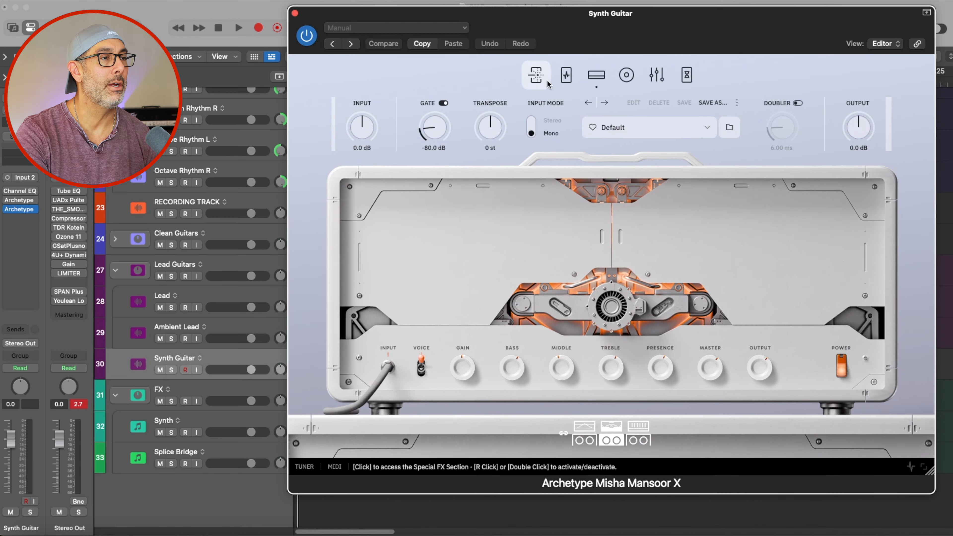
click(540, 78)
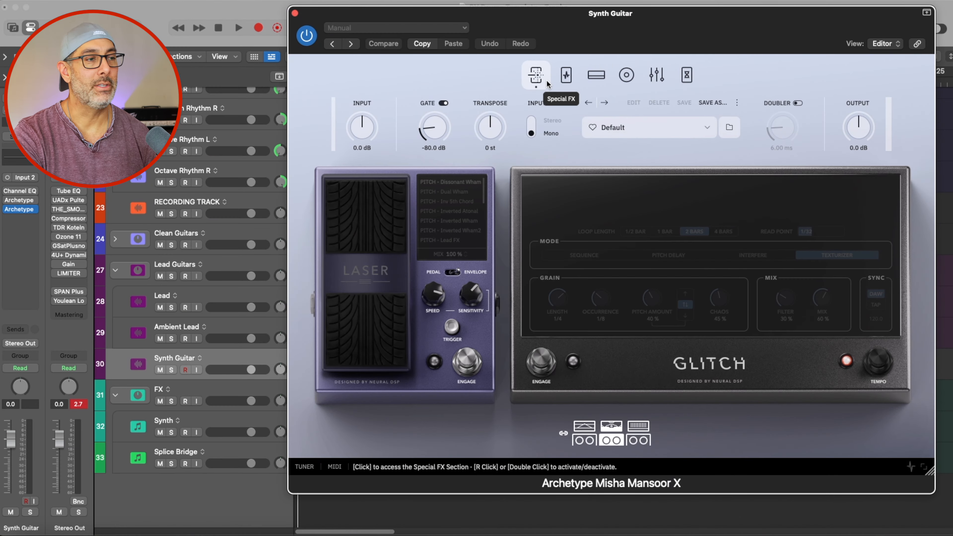
click(542, 363)
click(467, 362)
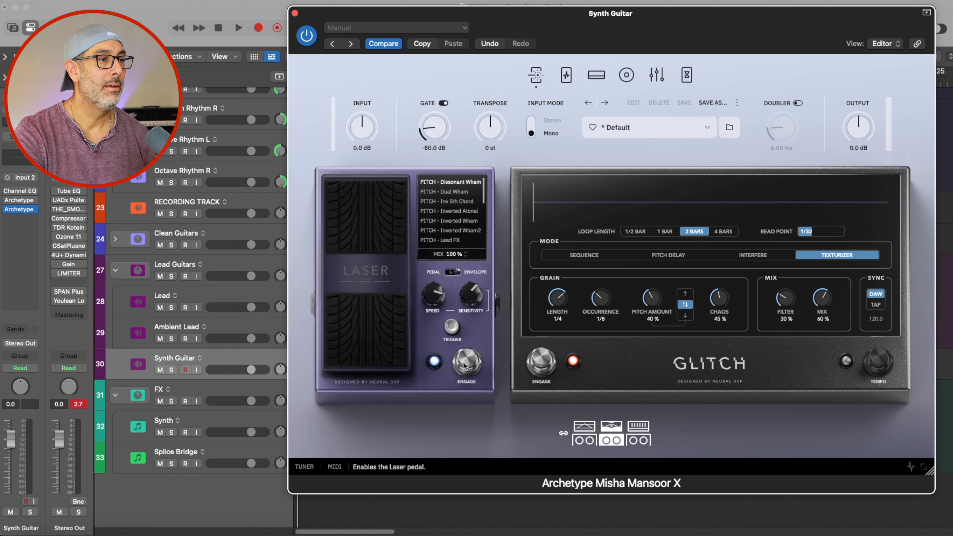
click(294, 14)
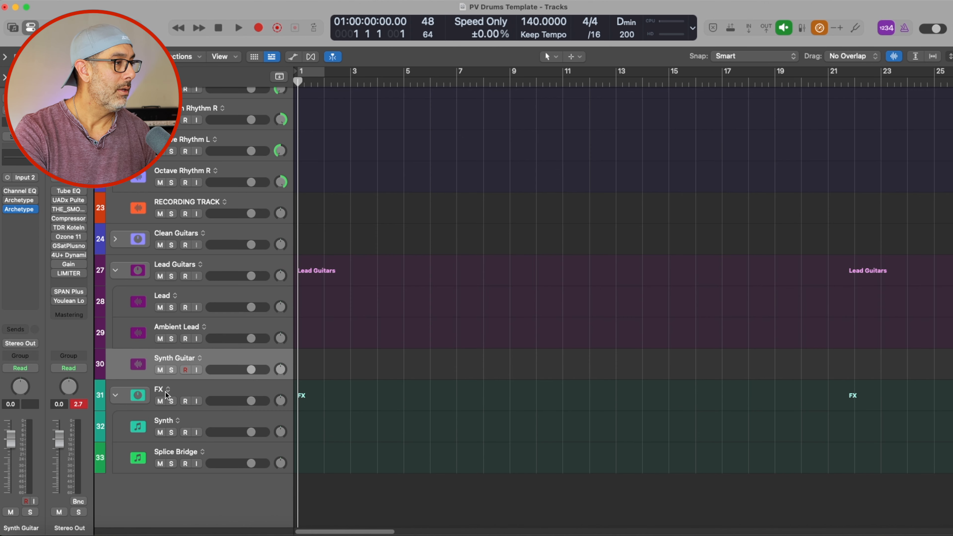
Review the FX stack with its Synth and Splice Bridge tracks, and browse the AU instruments available for the Synth track.
click(220, 385)
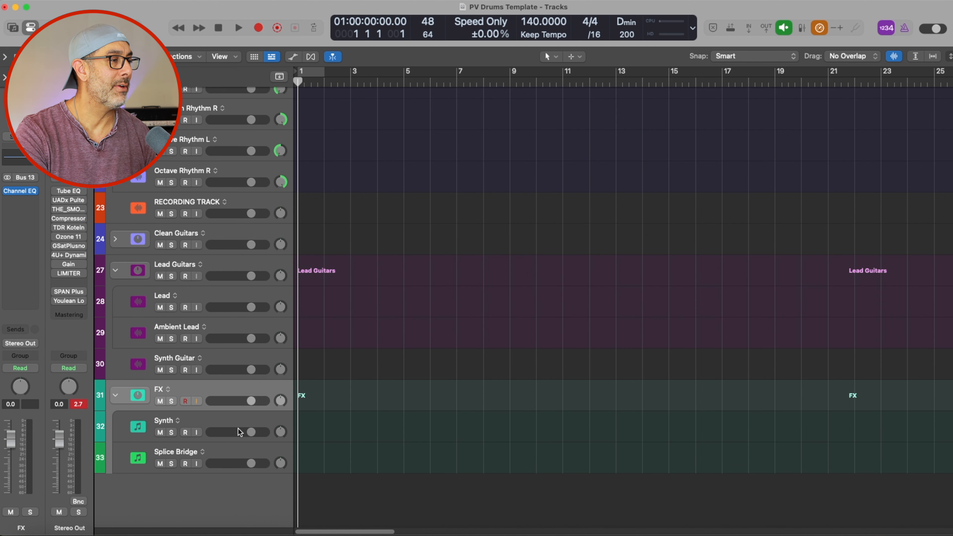
click(230, 417)
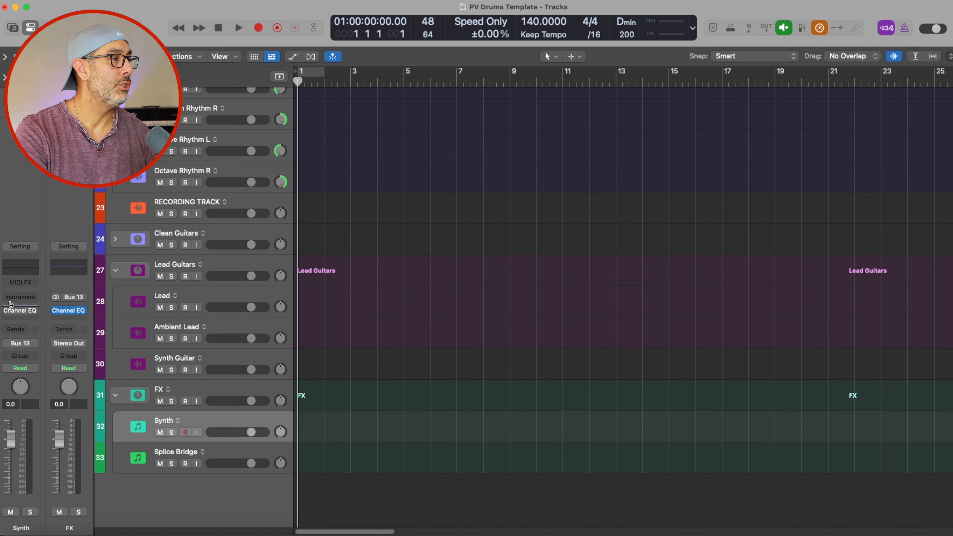
click(17, 297)
mouse_move(96, 494)
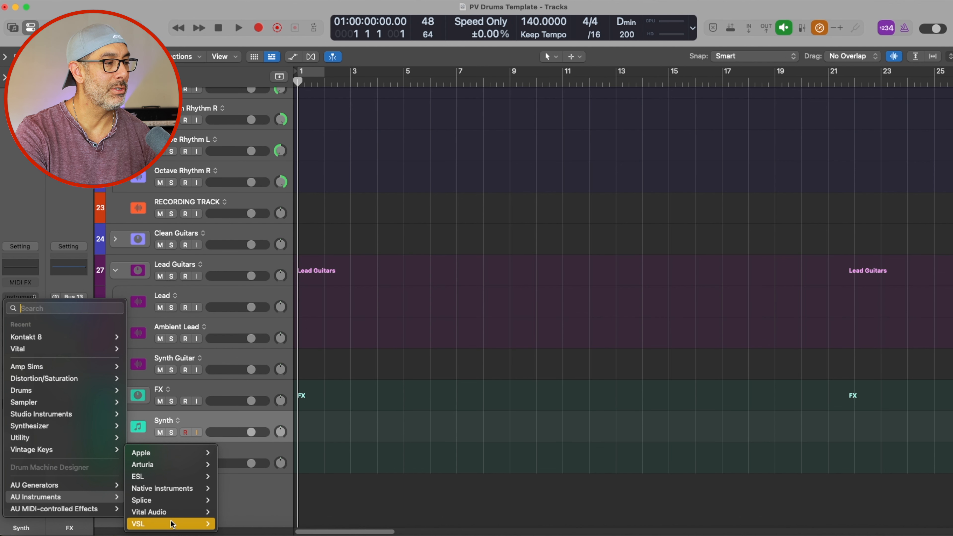
mouse_move(171, 509)
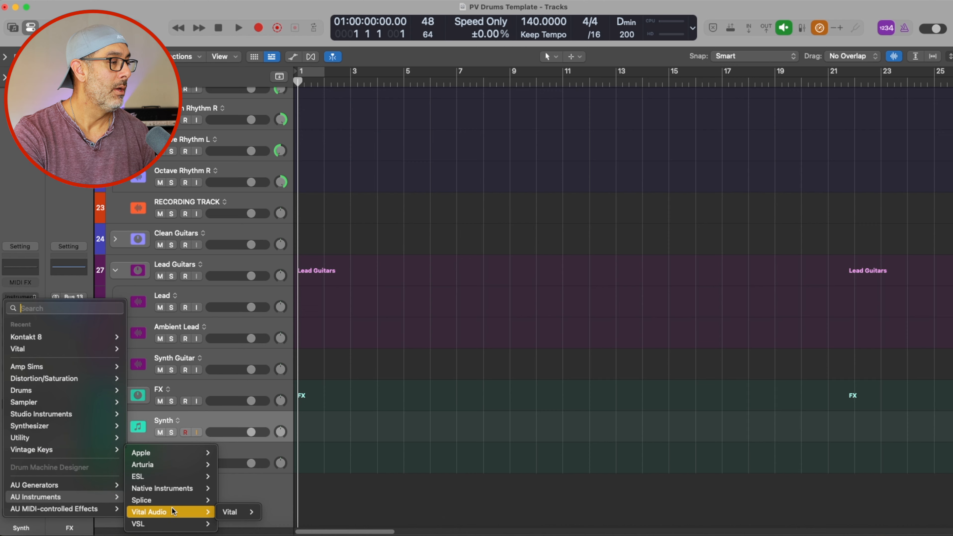
mouse_move(176, 465)
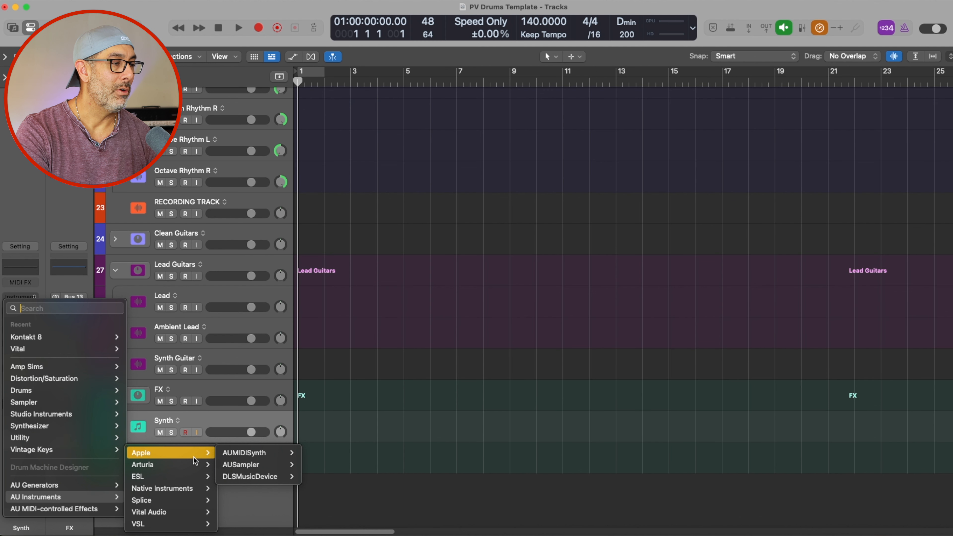
mouse_move(181, 485)
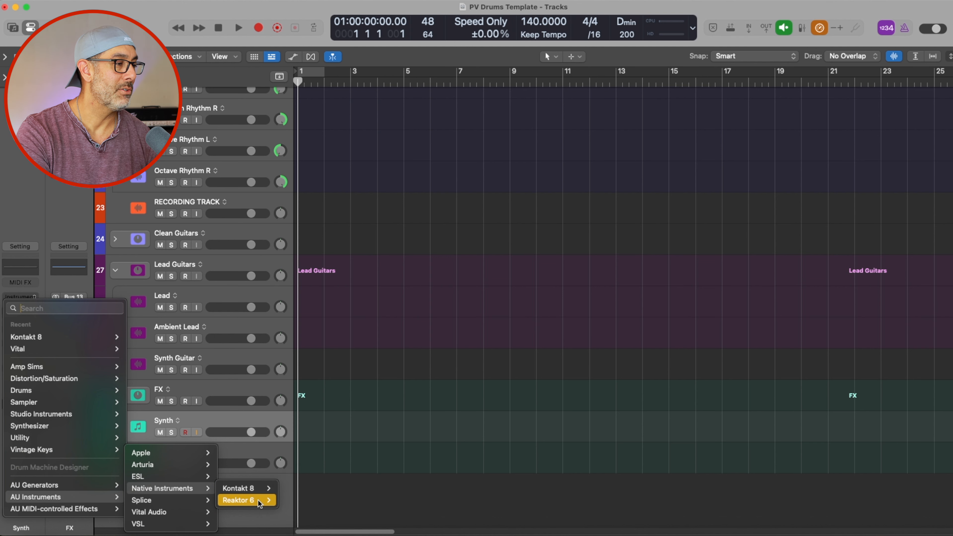
click(330, 444)
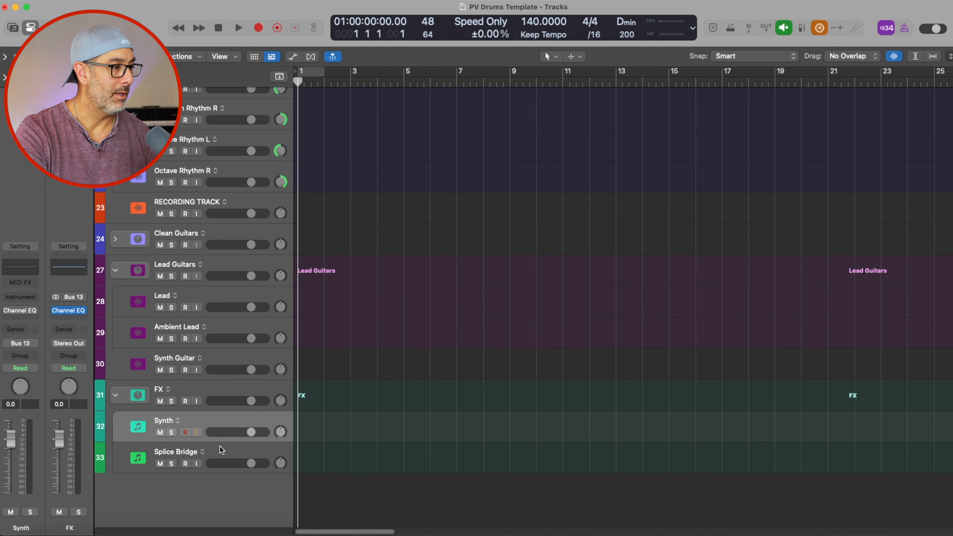
click(223, 451)
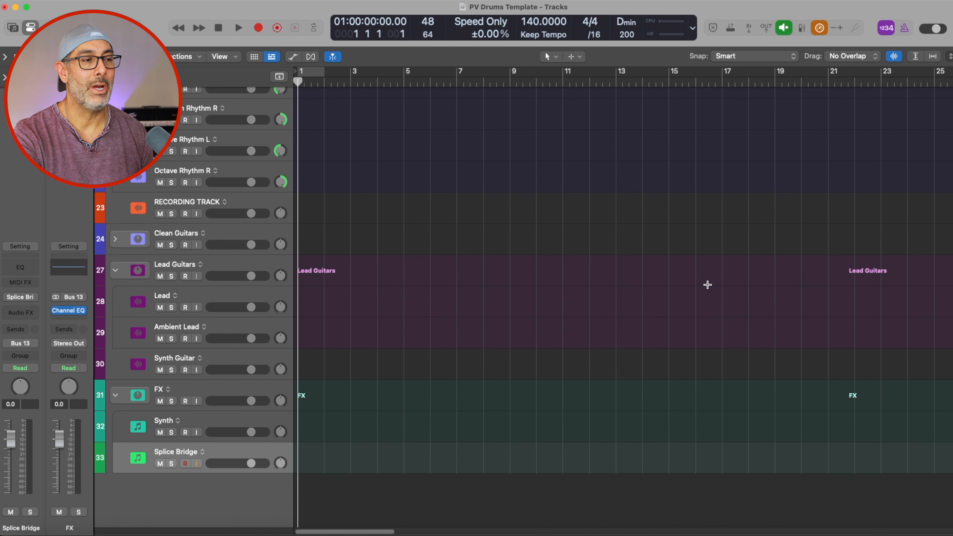
Show the mixer and trace the Clean Guitars stack's Bus 5 send to the REVERB aux channel.
scroll(343, 485, left, 1)
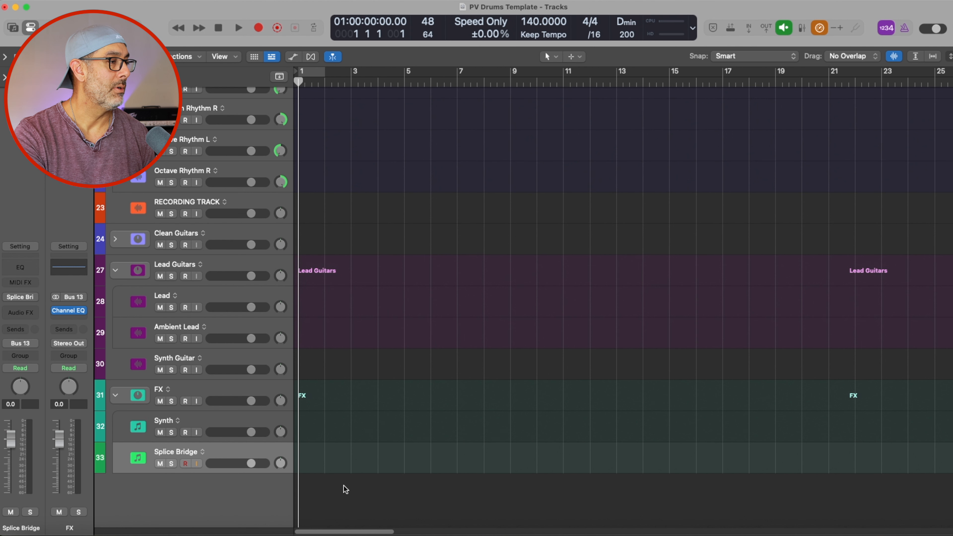
scroll(238, 398, up, 5)
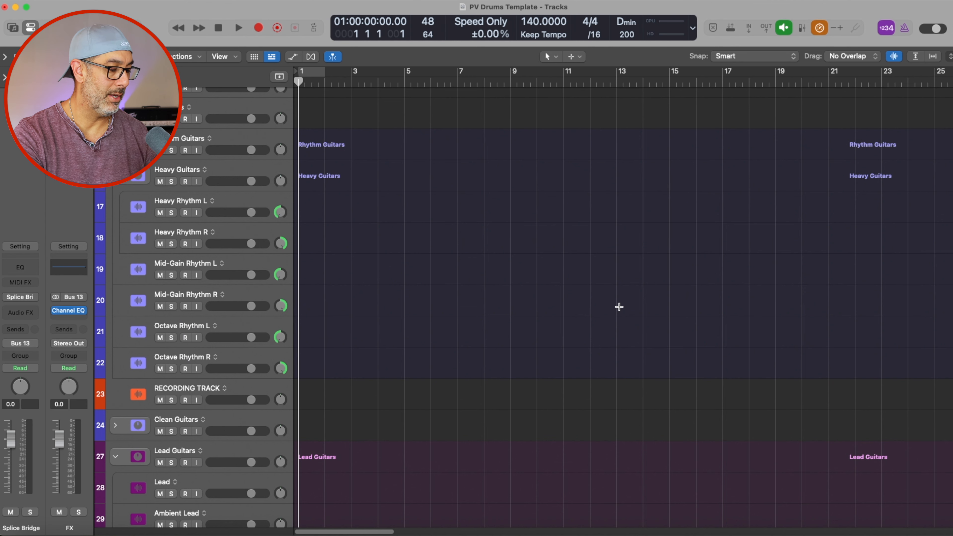
key(x)
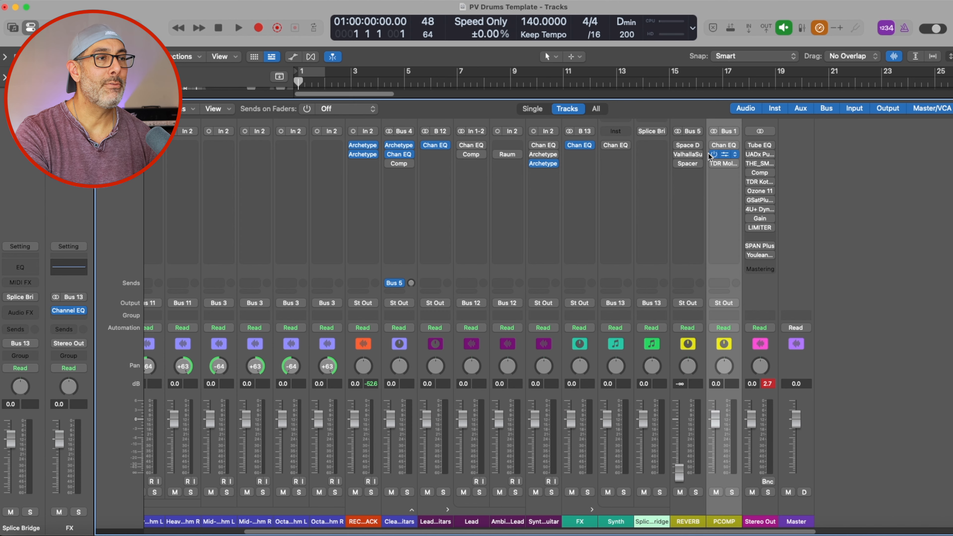
click(690, 122)
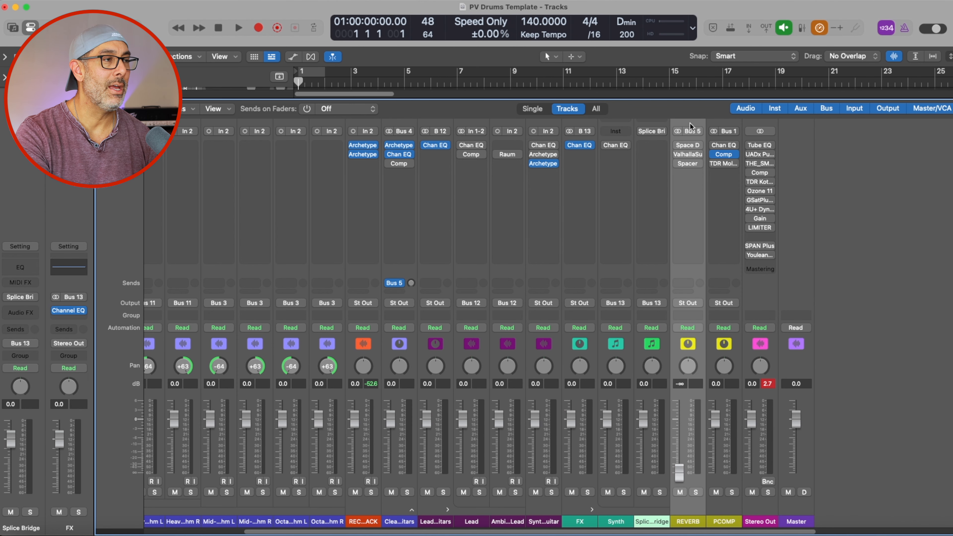
scroll(287, 192, down, 1)
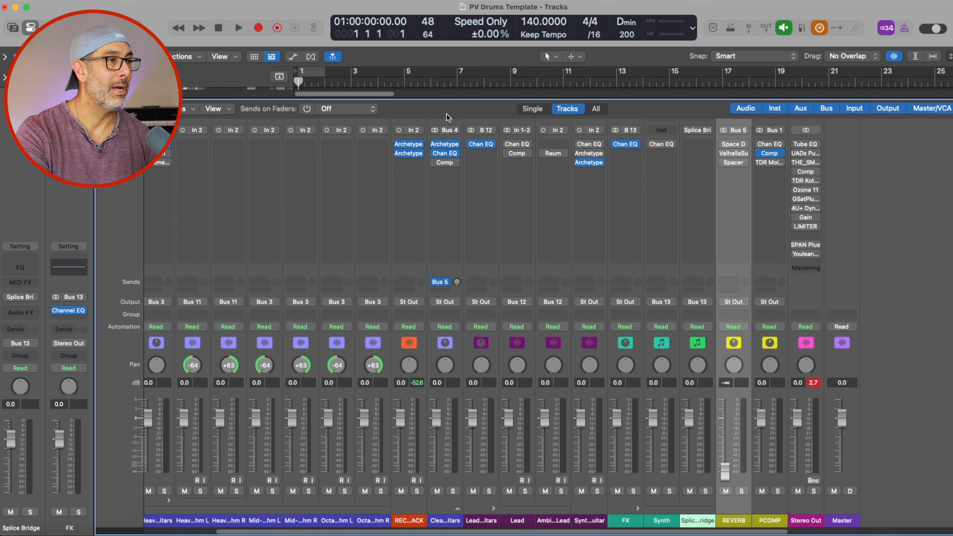
click(438, 120)
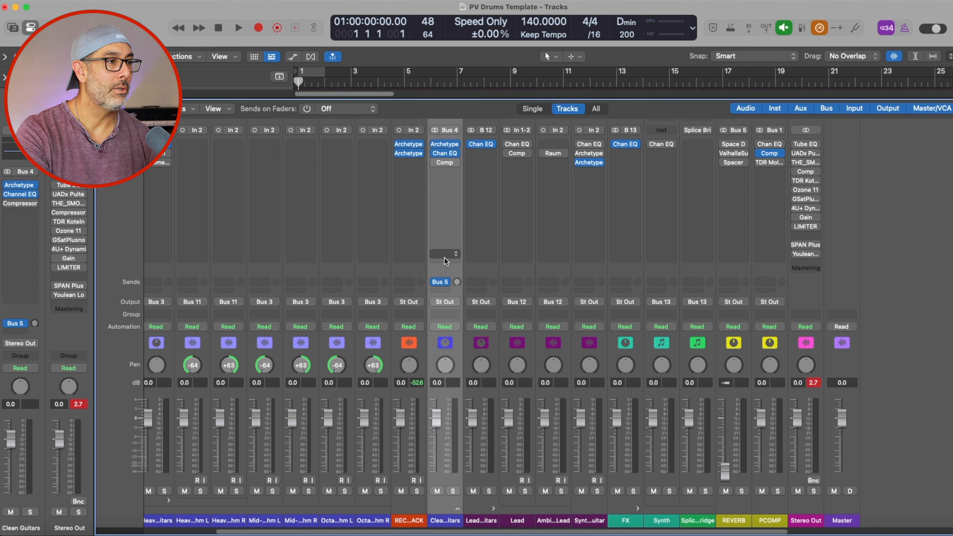
click(721, 121)
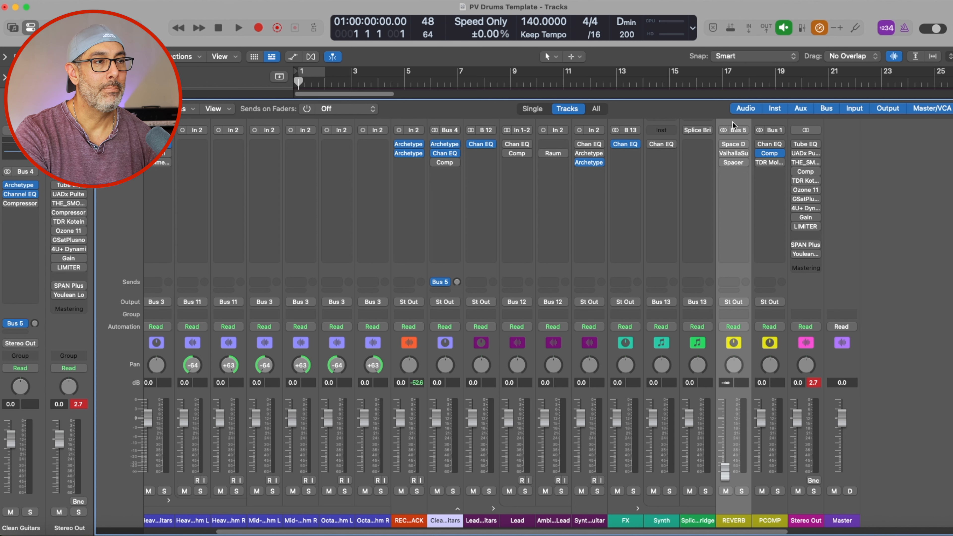
Examine Space Designer, ValhallaSupermassive and Spacer on the REVERB aux, and point out the Clean Guitars stack's Bus 5 send level.
click(734, 147)
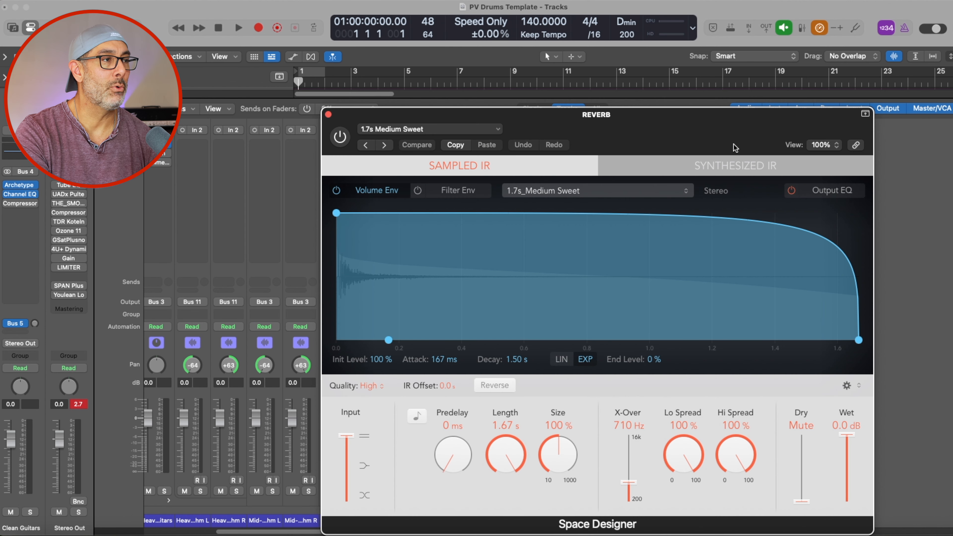
click(328, 114)
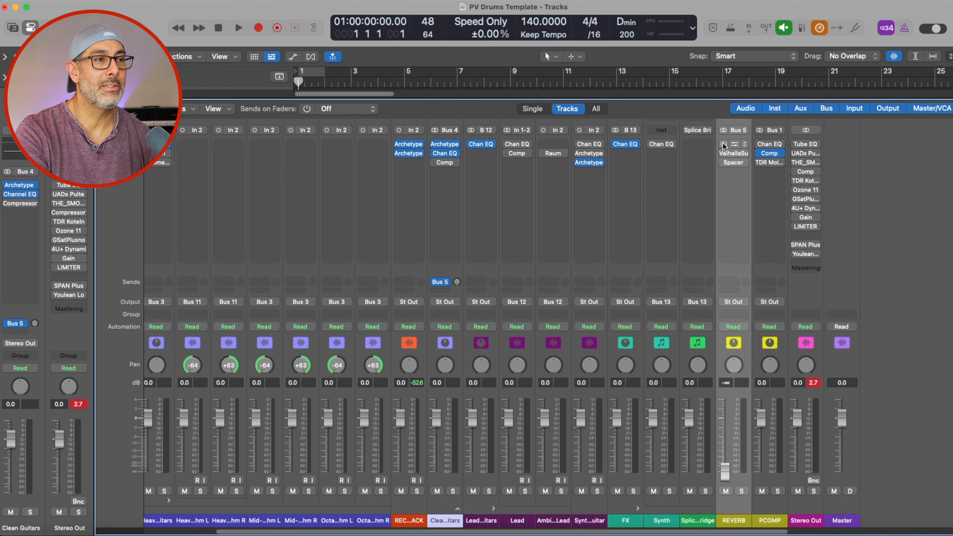
click(734, 154)
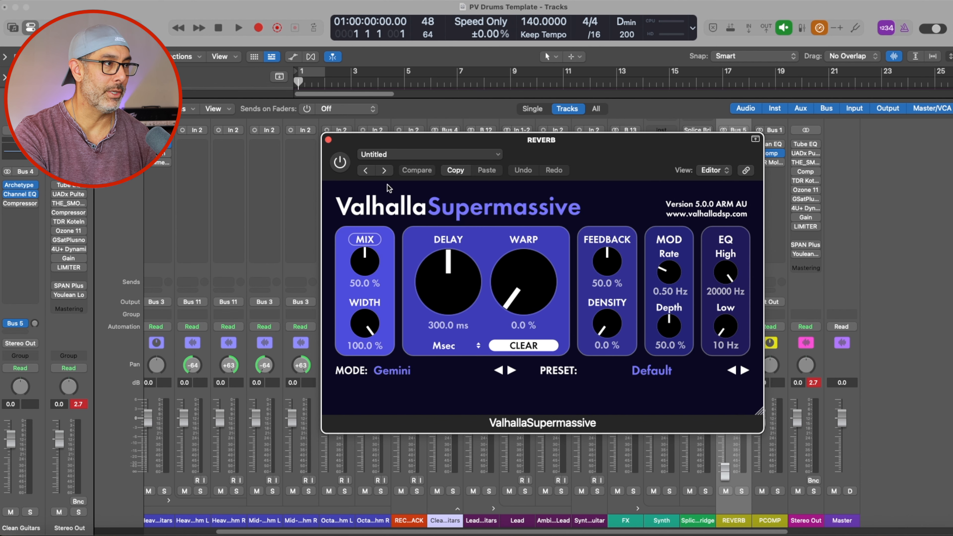
click(327, 140)
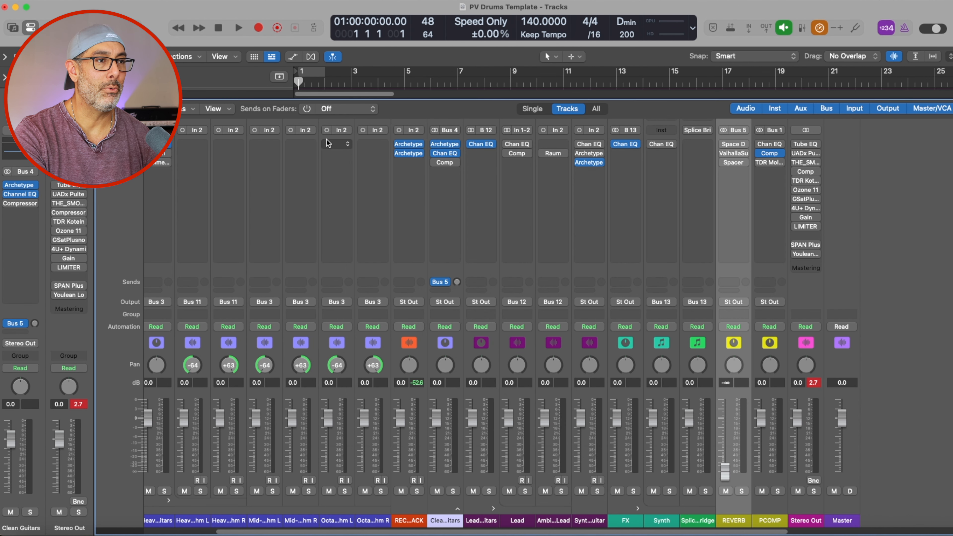
click(733, 162)
drag(722, 150, 722, 61)
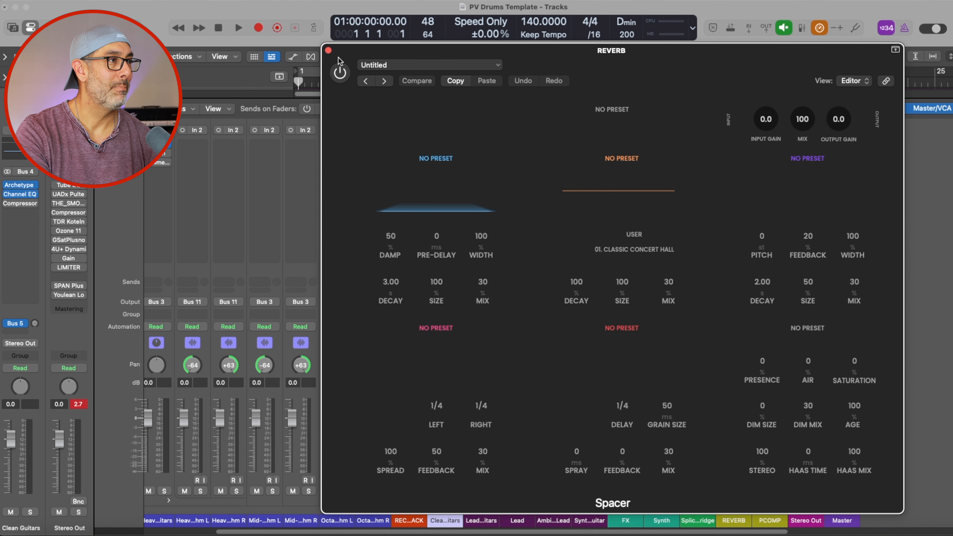
click(328, 50)
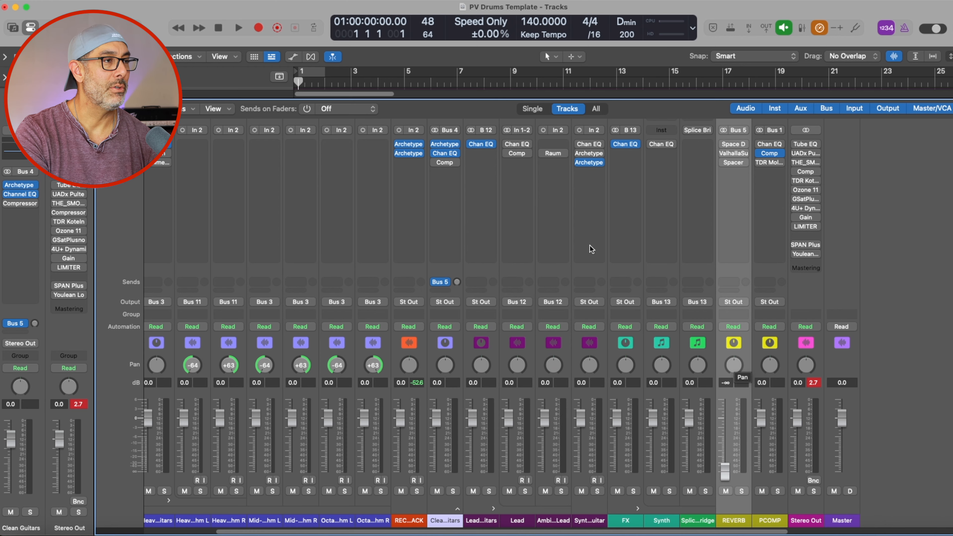
mouse_move(455, 282)
mouse_down()
mouse_move(459, 234)
mouse_move(457, 284)
mouse_up()
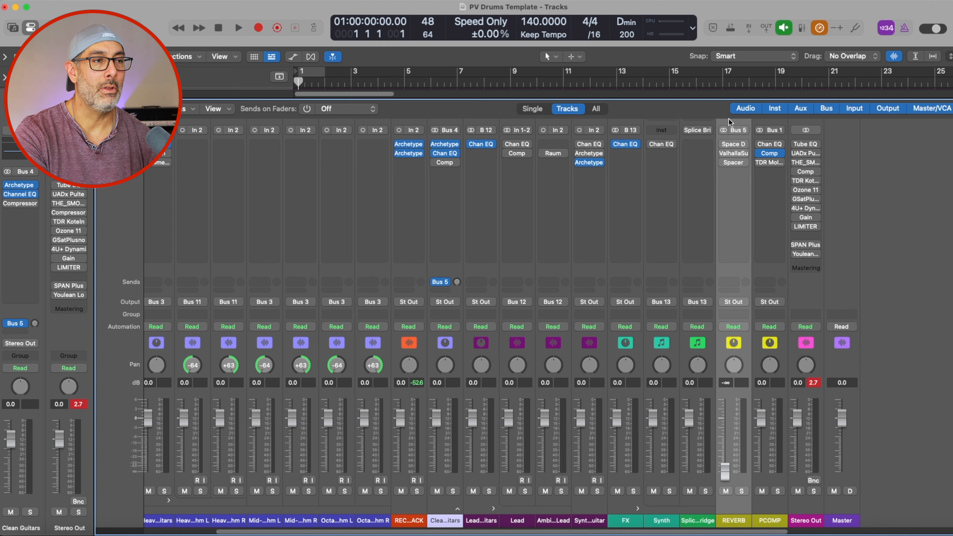
Open Ozone 11 on the Stereo Out channel and show its assistant for analysing the loudest section of the mix.
click(805, 120)
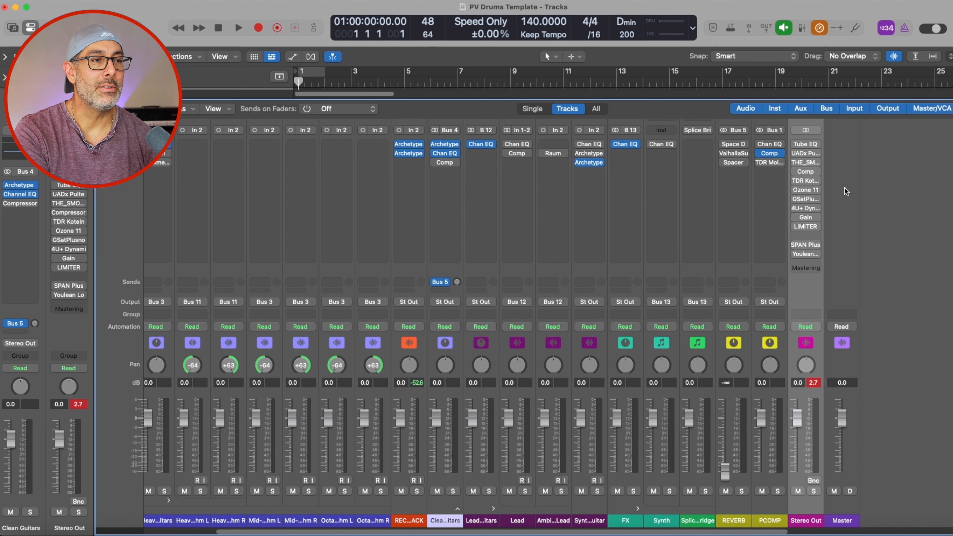
mouse_move(807, 191)
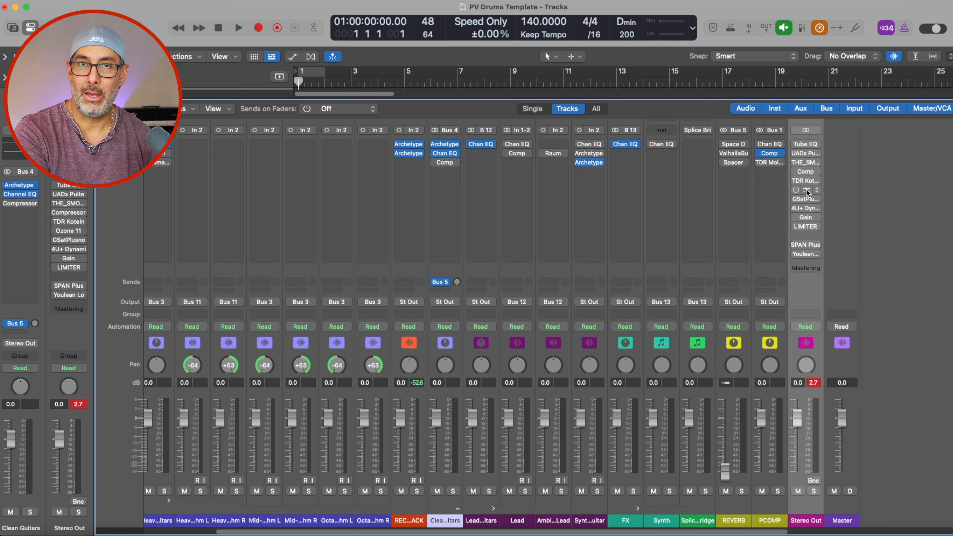
click(807, 191)
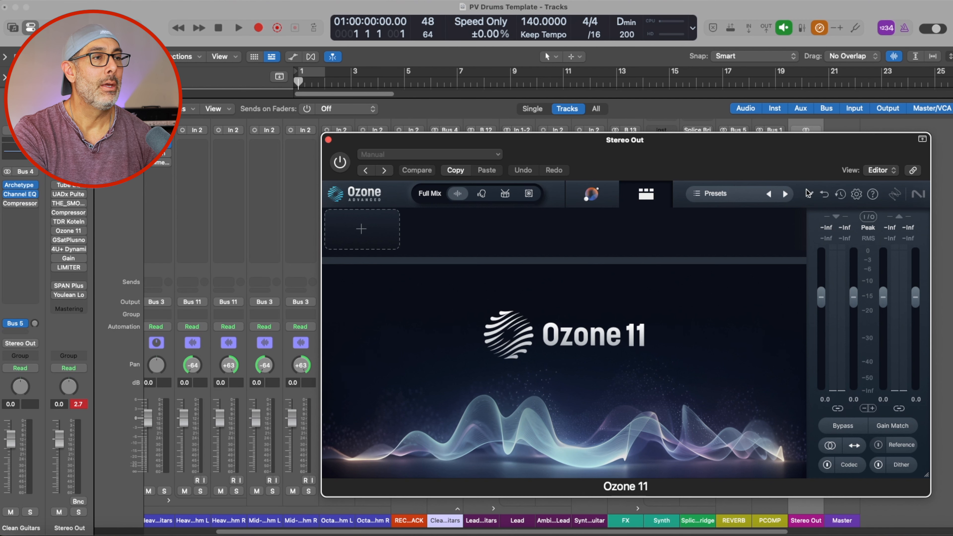
drag(733, 147, 733, 78)
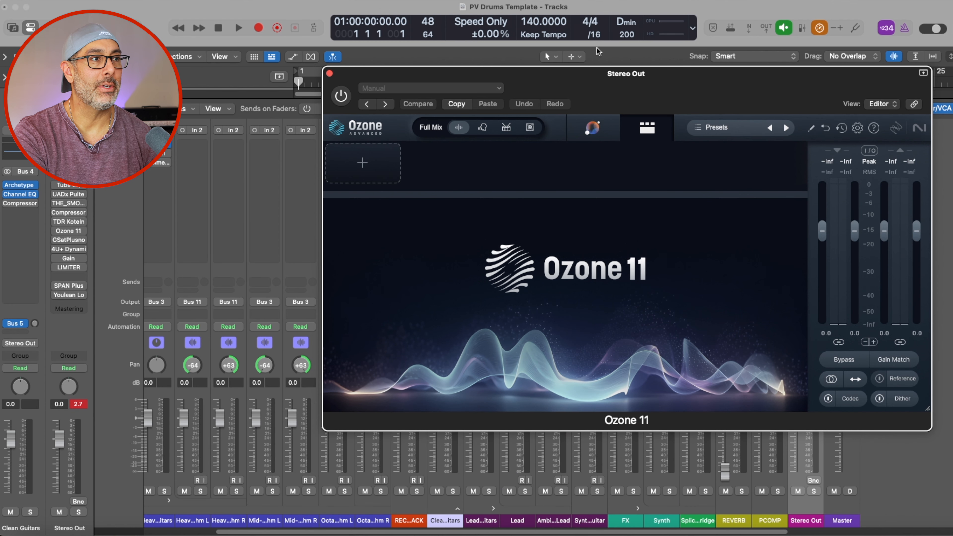
click(594, 125)
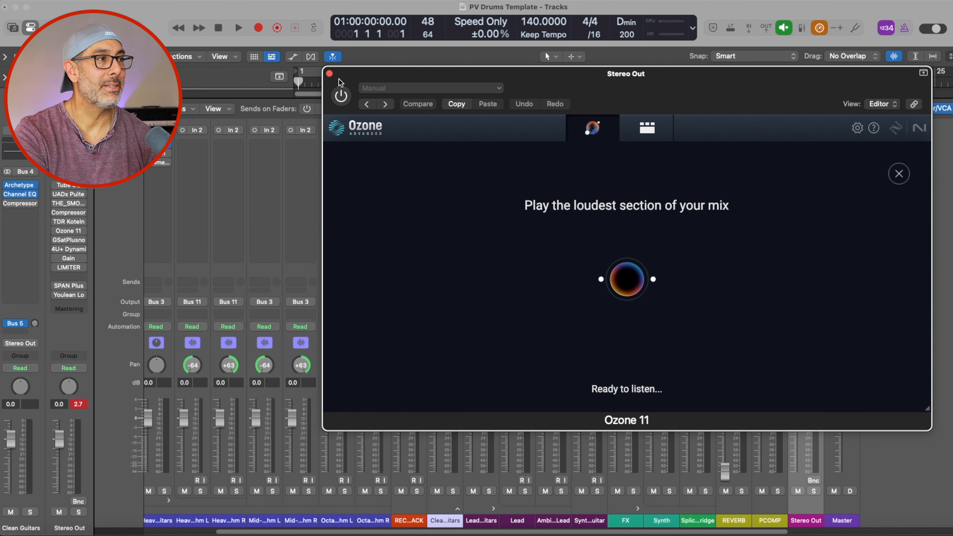
Close Ozone 11 and remove it from the Stereo Out channel's plug-in chain.
click(329, 74)
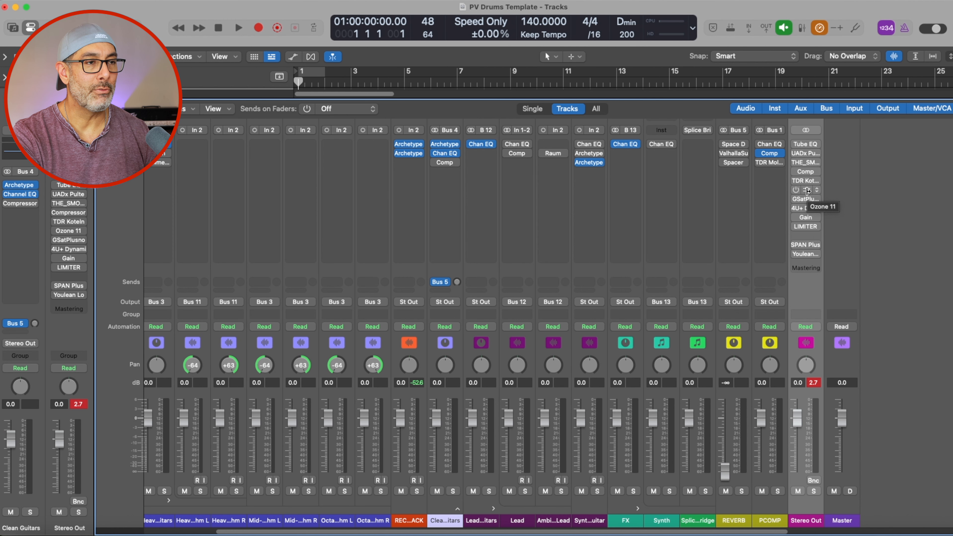
click(817, 190)
click(840, 224)
scroll(809, 195, left, 3)
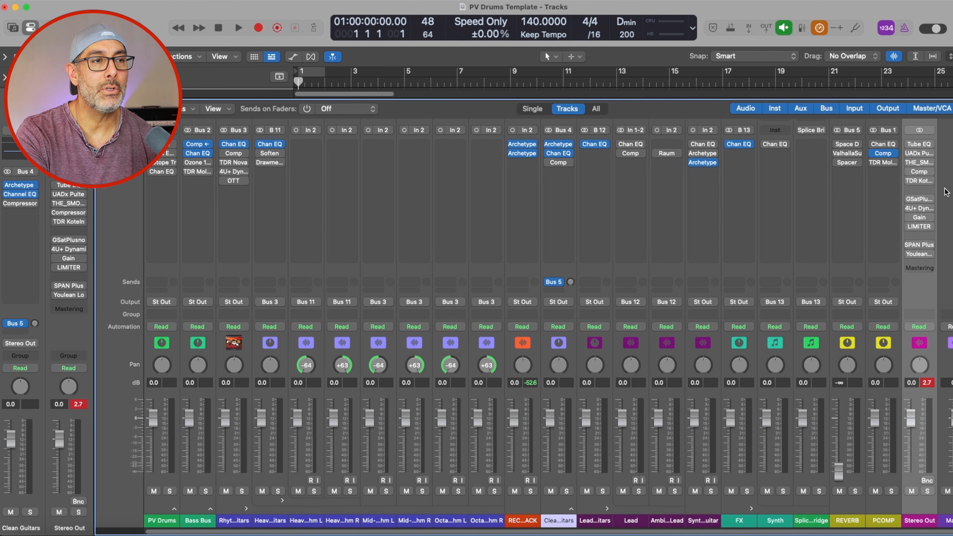
Examine the Vintage Tube EQ and the UADx Pultec EQP-1A EQ on the Stereo Out channel.
click(921, 147)
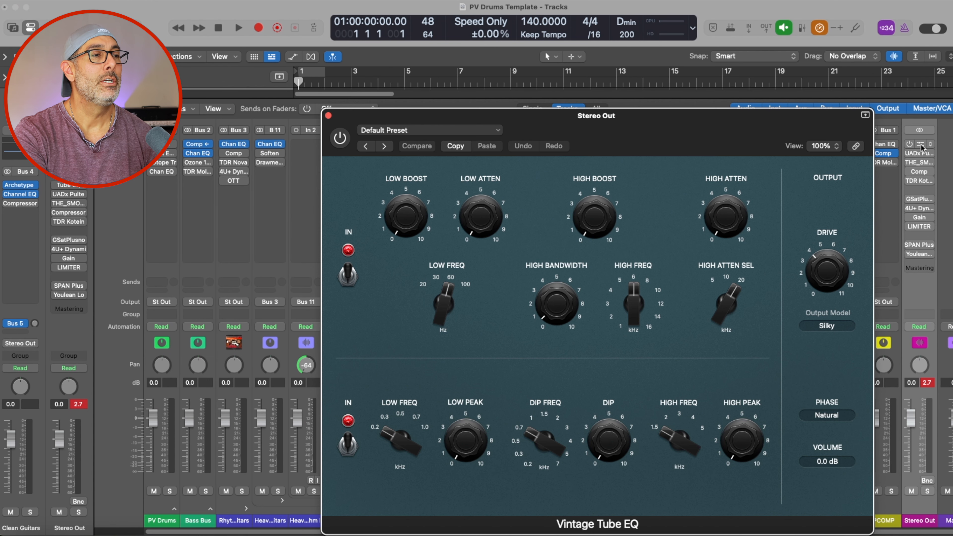
click(696, 119)
drag(696, 120, 673, 79)
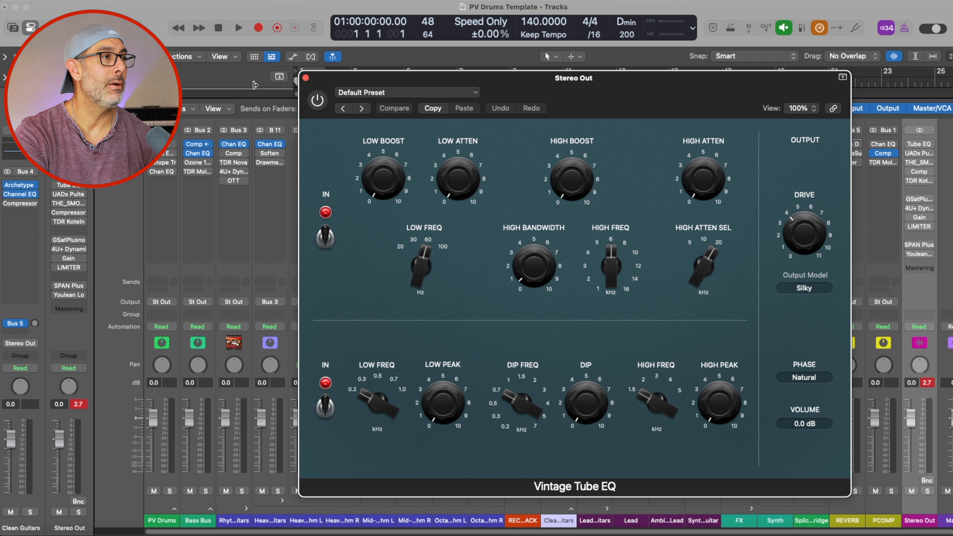
click(305, 77)
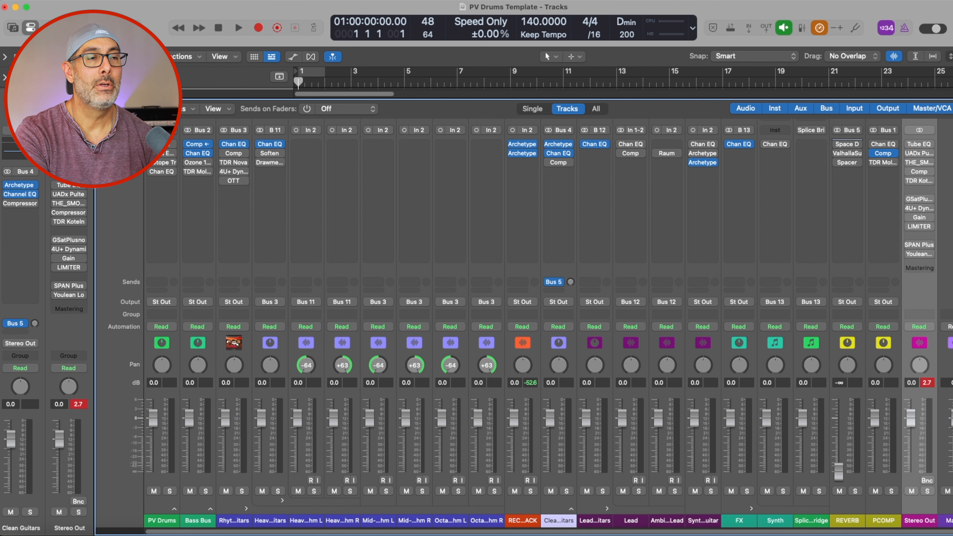
click(922, 153)
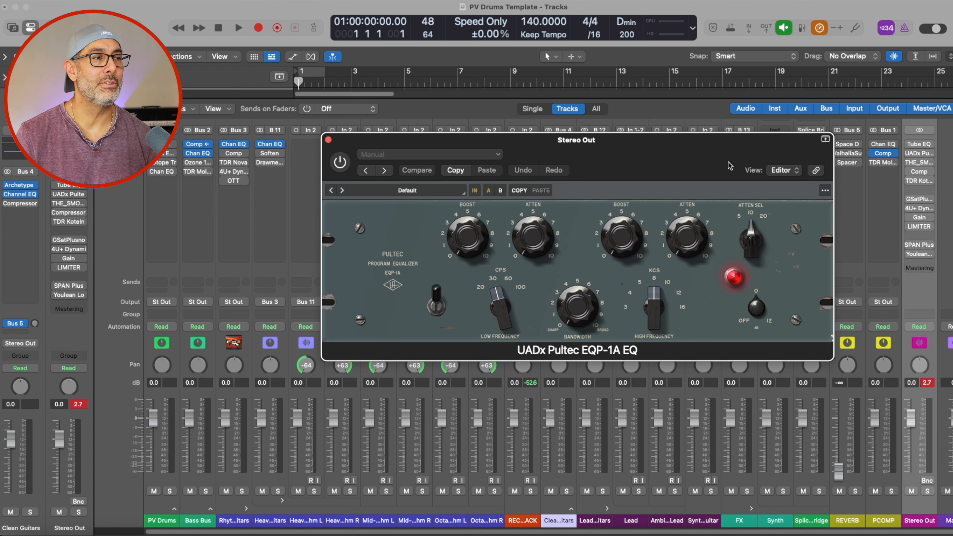
click(328, 141)
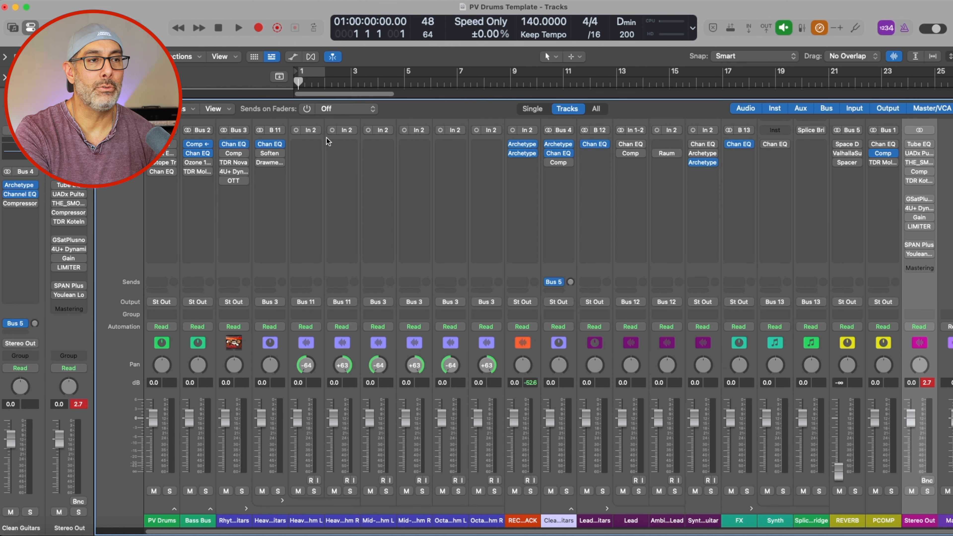
Examine the frequency bands and presets of THE_SMOOTHER on the Stereo Out channel.
click(920, 162)
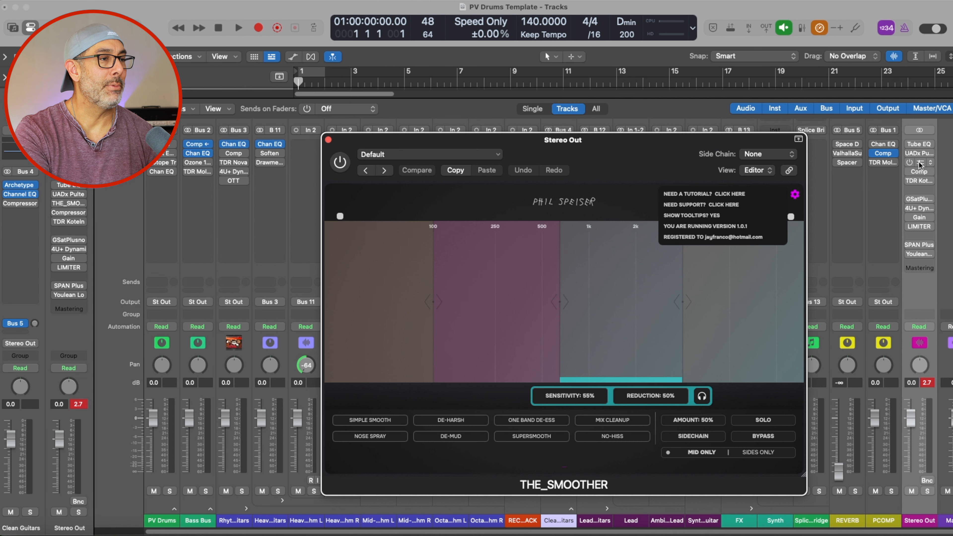
drag(659, 140, 645, 79)
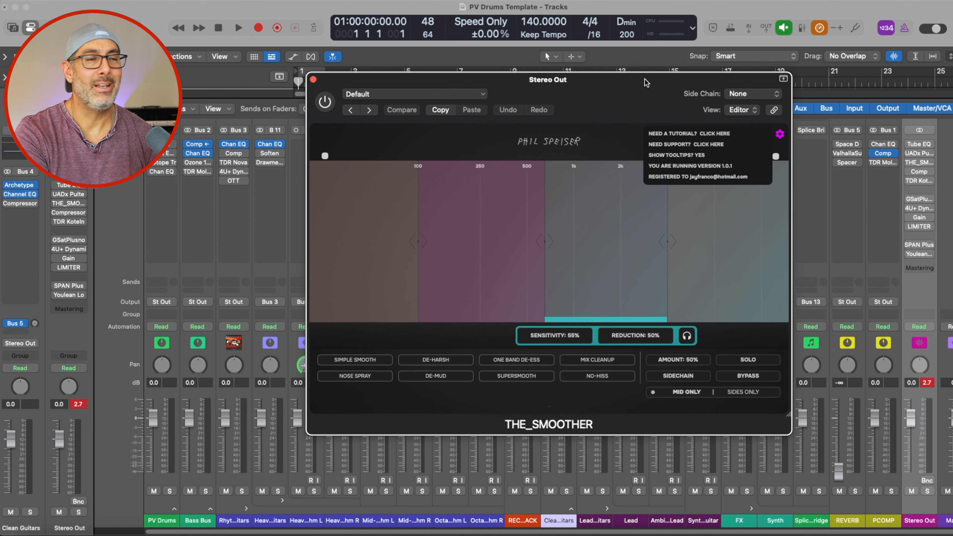
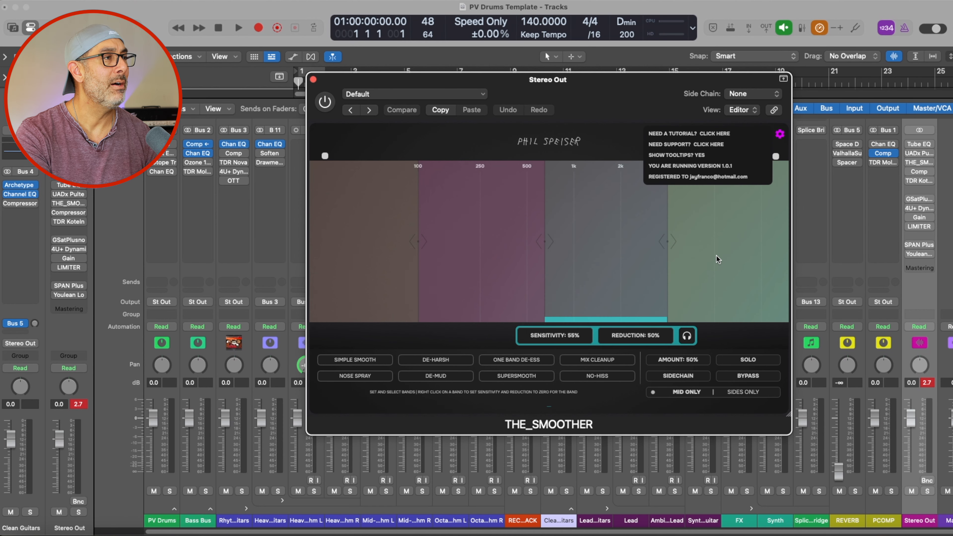
click(313, 80)
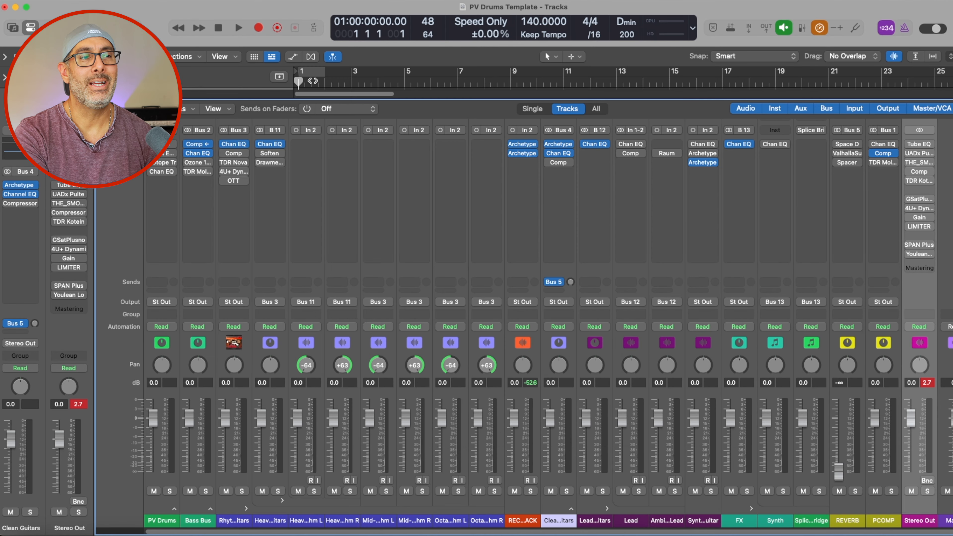
Switch the Stereo Out channel's Compressor to the Platinum Digital model and close its window.
click(920, 172)
drag(654, 116, 618, 63)
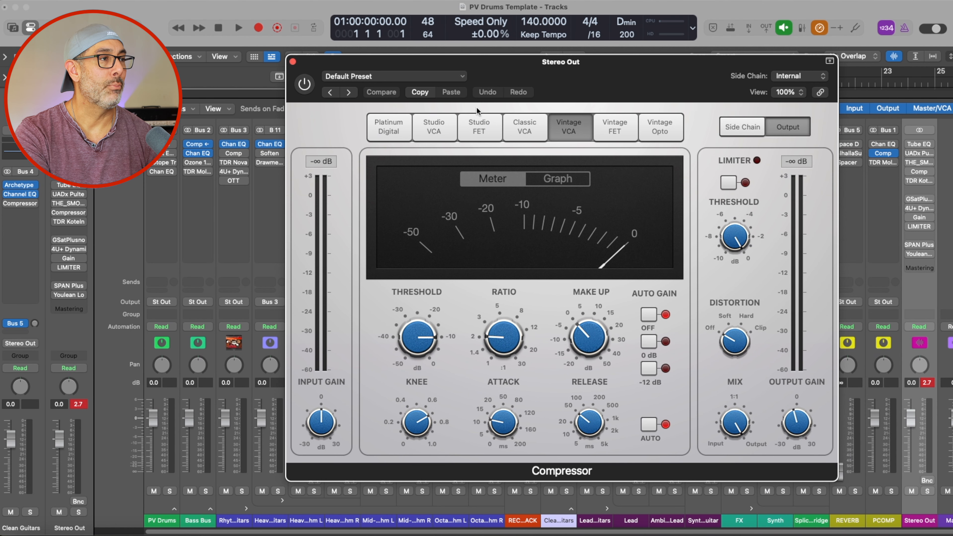
click(382, 131)
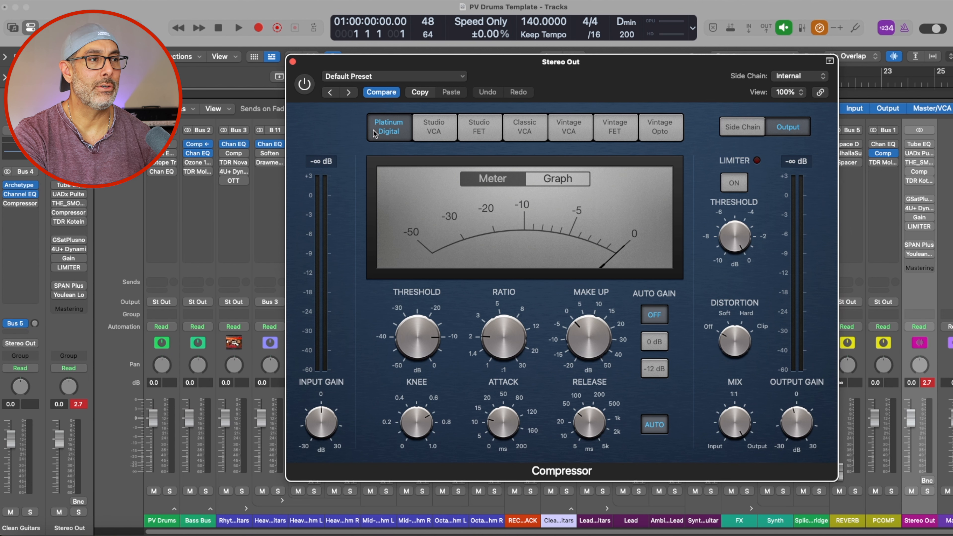
click(292, 61)
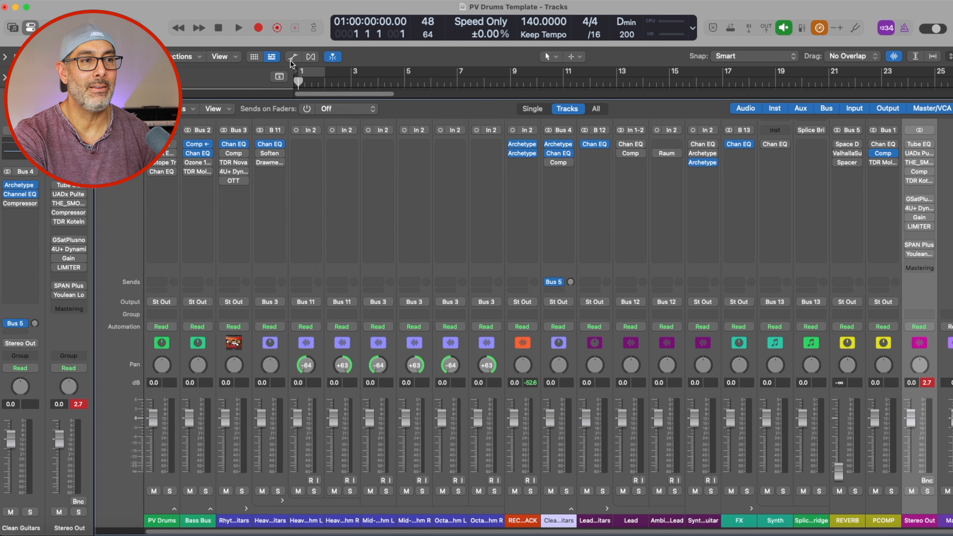
Open TDR Kotelnikov on the Stereo Out channel and demonstrate its Delta mode by switching it on and off.
click(919, 182)
drag(611, 146, 672, 125)
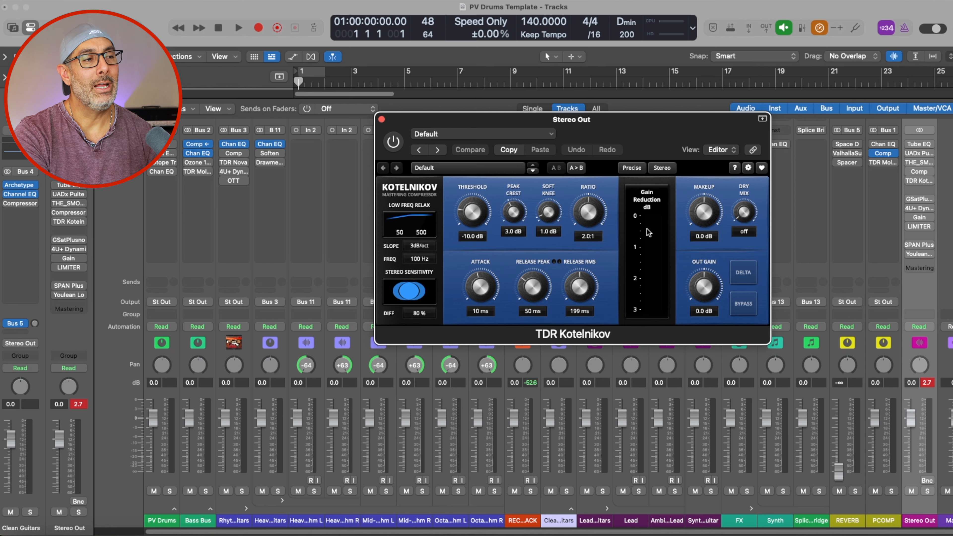
click(741, 273)
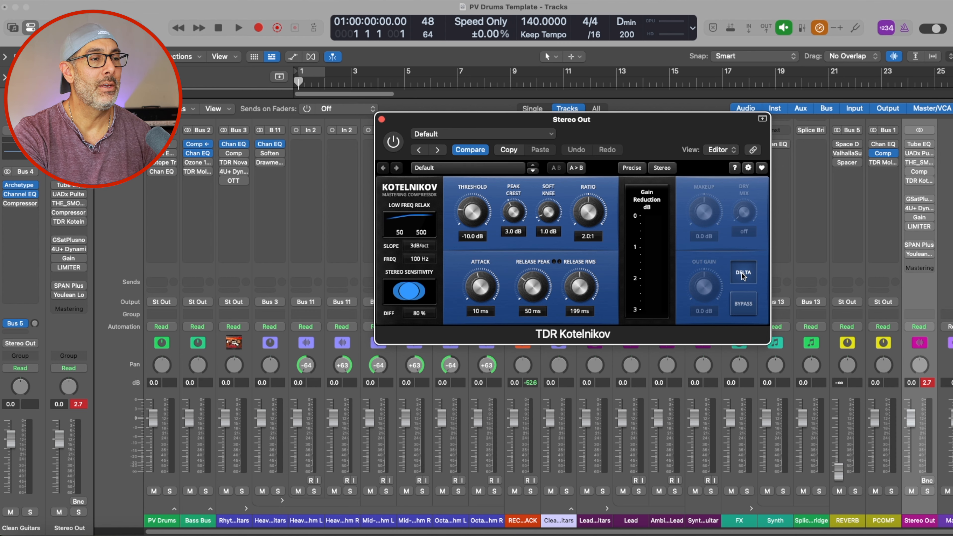
click(742, 273)
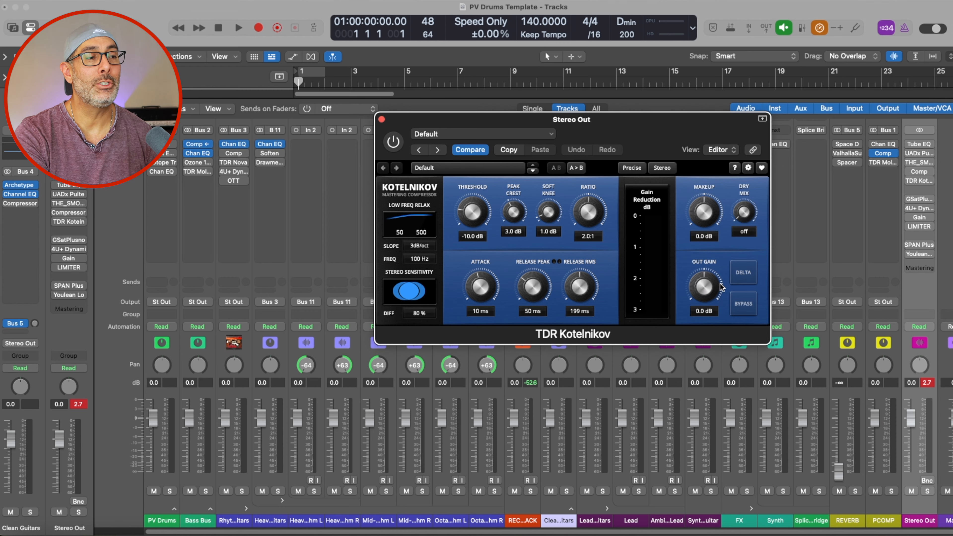
In TDR Kotelnikov, set the output gain to -0.3 dB, the dry mix to -28.0 dB and the threshold to -13.2 dB.
drag(705, 286, 706, 288)
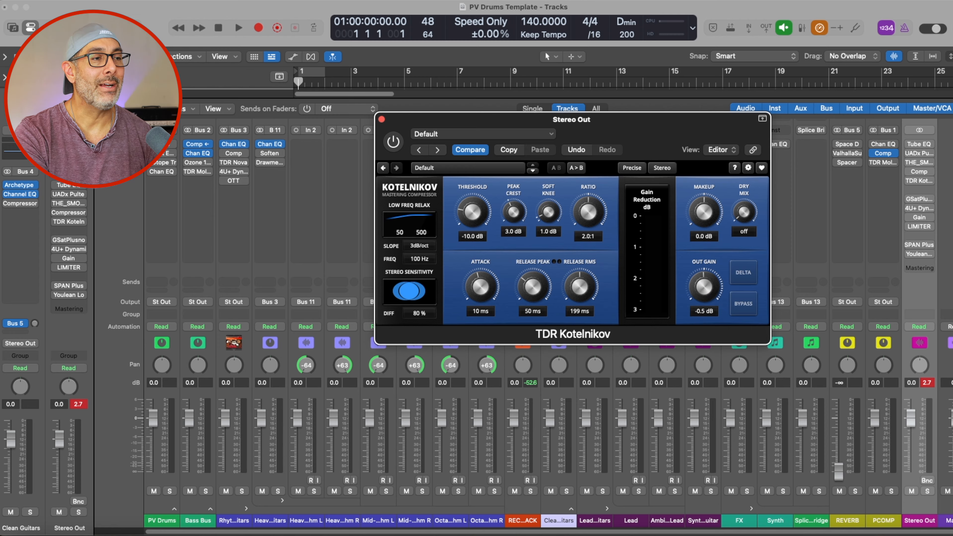
drag(750, 212, 748, 204)
drag(466, 220, 466, 226)
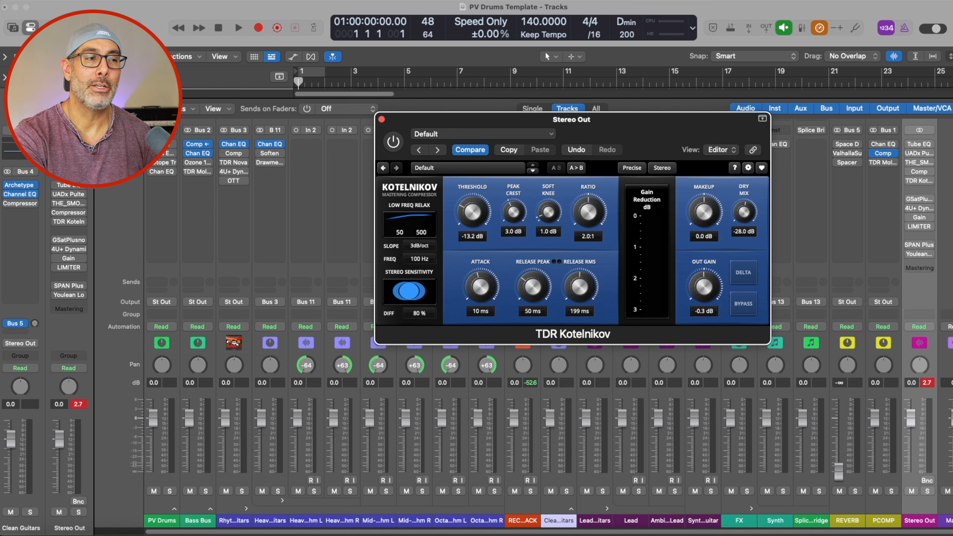
Toggle TDR Kotelnikov's Delta and Bypass modes on and off to compare the compression, and close the plug-in.
click(740, 277)
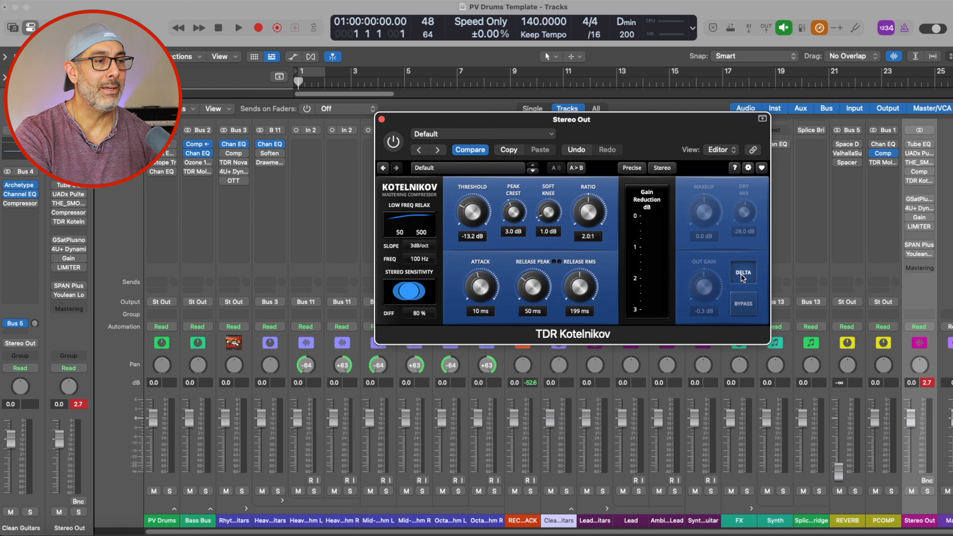
click(740, 277)
click(738, 306)
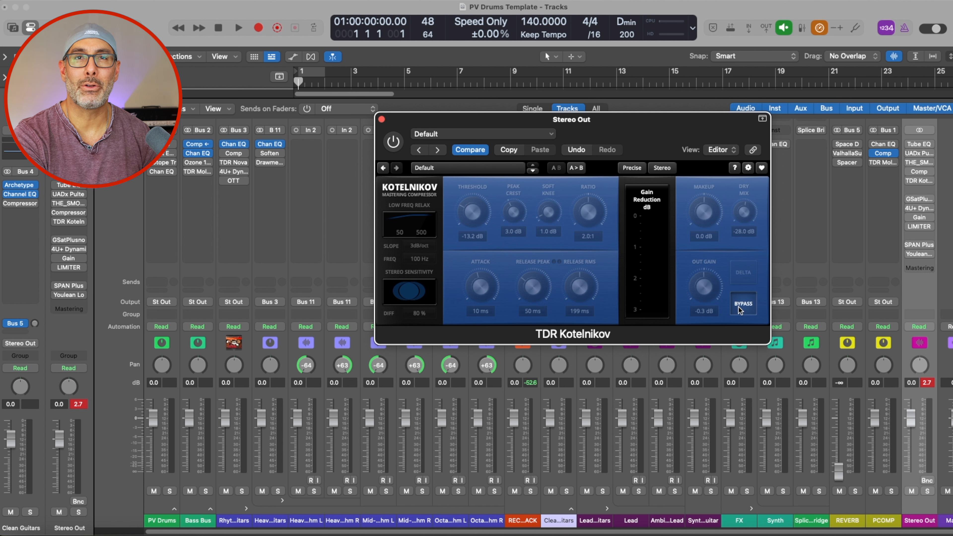
click(738, 306)
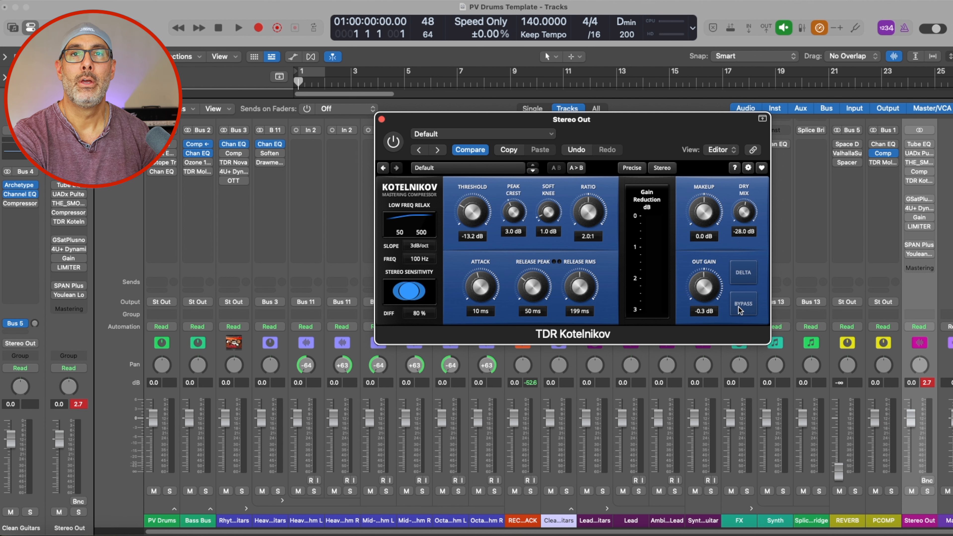
click(737, 306)
click(738, 307)
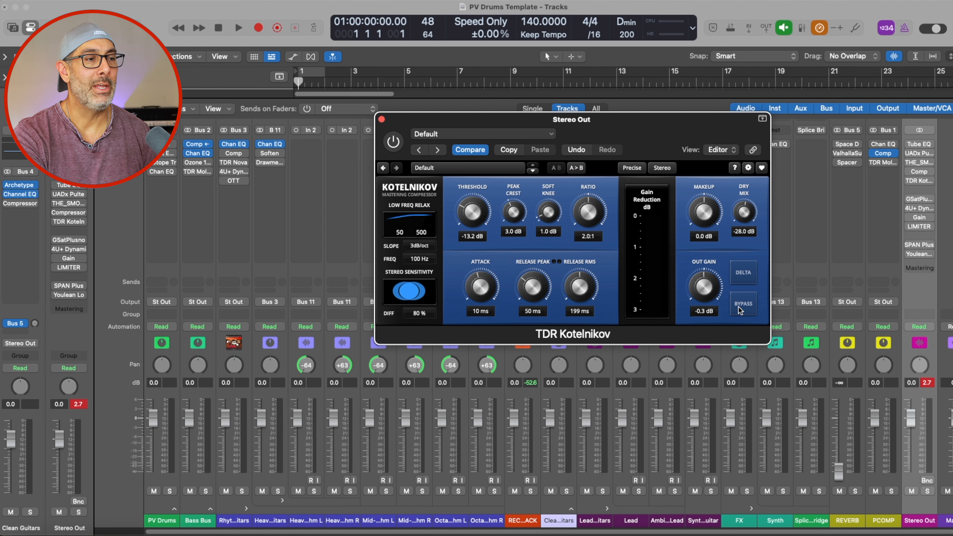
click(382, 119)
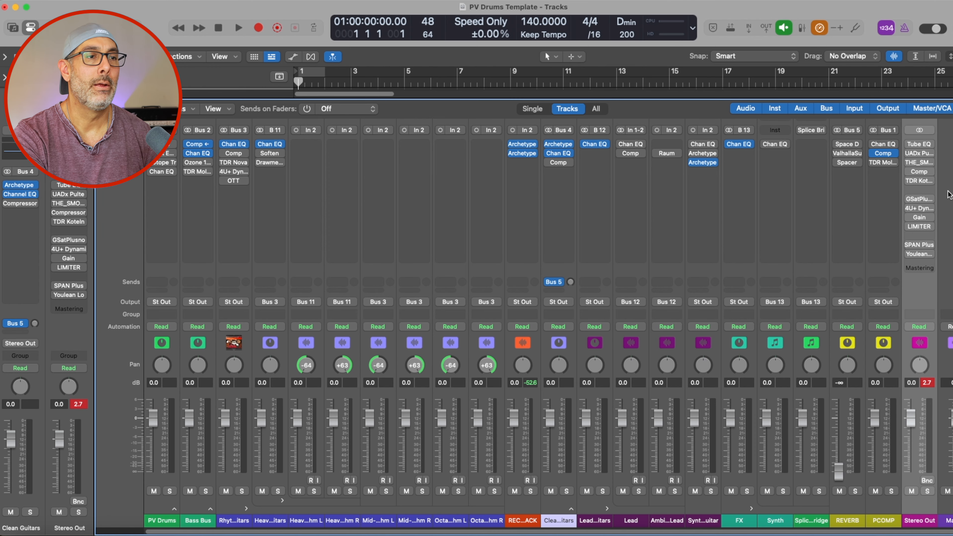
Turn on 4x oversampling in the GSatPlusnogpu saturation plug-in on the Stereo Out channel and close it.
click(919, 199)
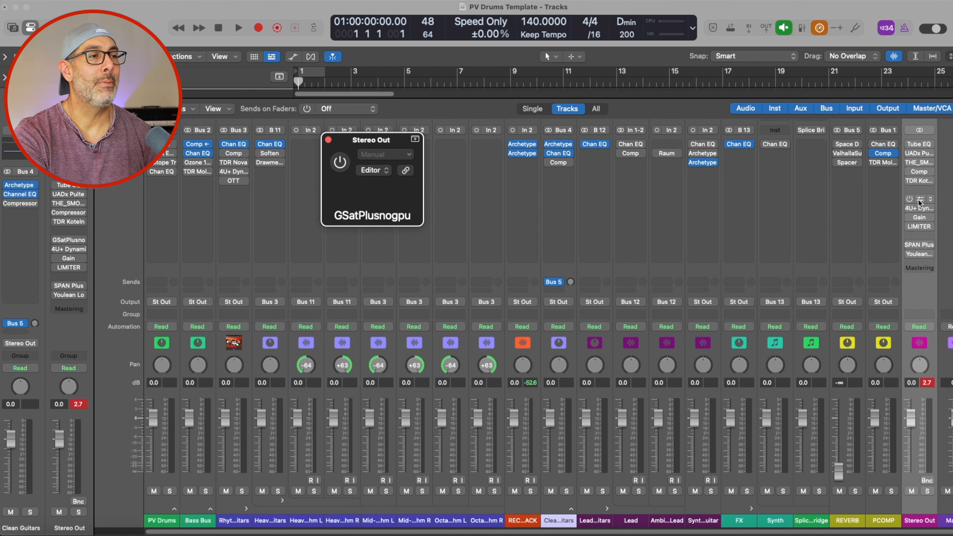
drag(563, 149, 631, 88)
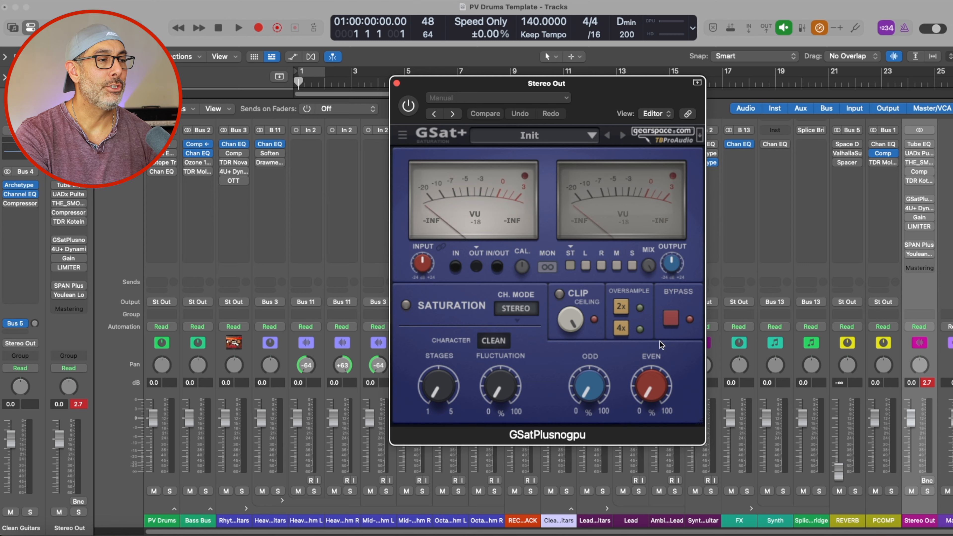
click(620, 328)
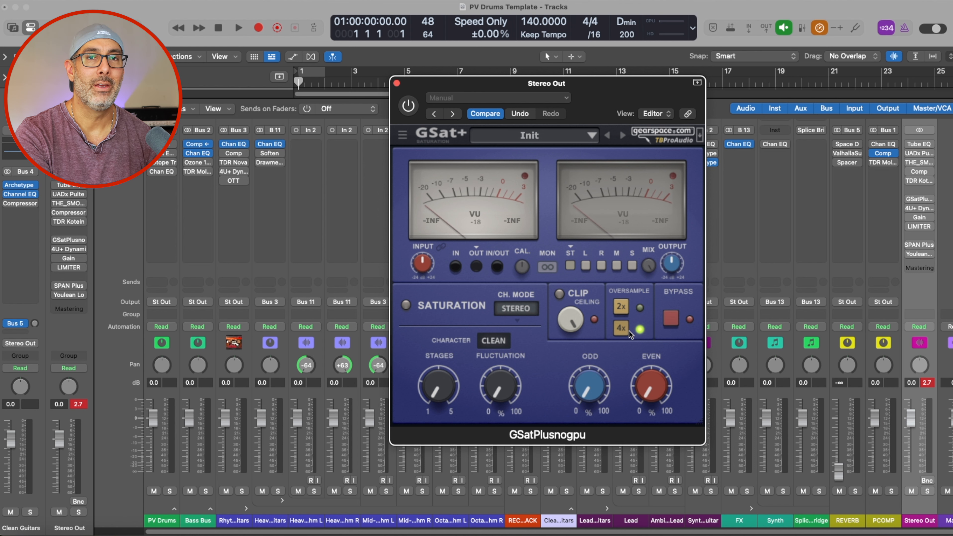
click(397, 83)
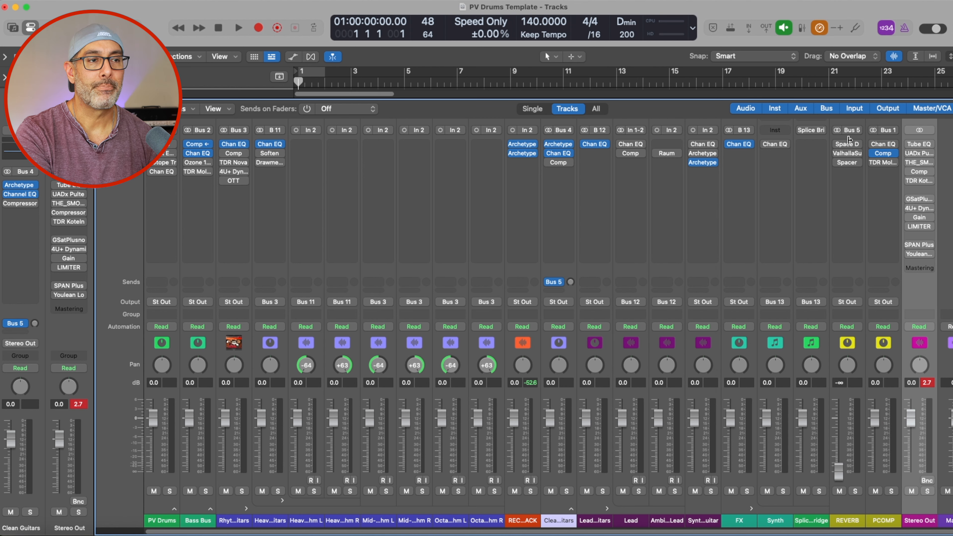
Open 4U+ DynamicTiltEQ on the Stereo Out channel and set its tilt to -0.3 dB.
click(919, 209)
drag(684, 145, 695, 109)
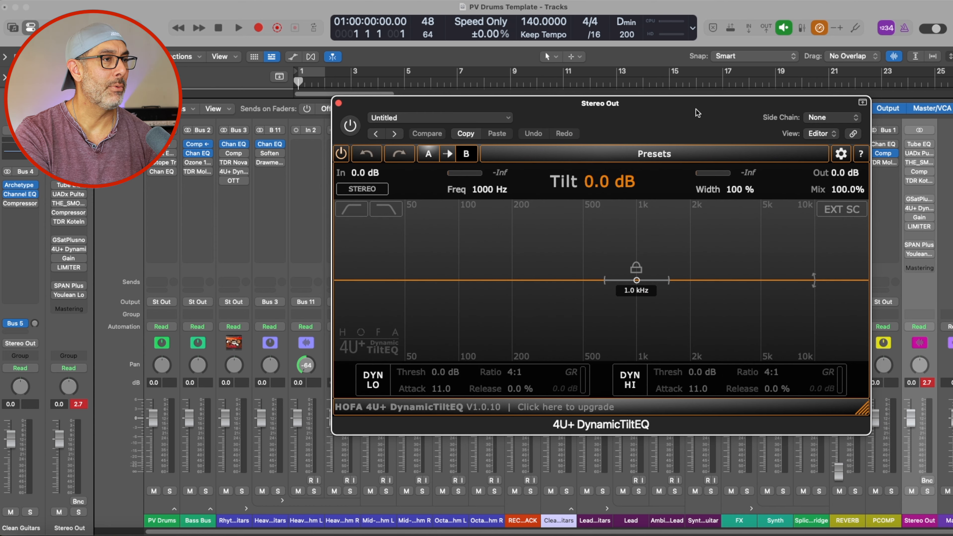
mouse_move(814, 279)
mouse_down()
mouse_move(813, 314)
mouse_move(813, 247)
mouse_move(814, 312)
mouse_move(813, 280)
mouse_up()
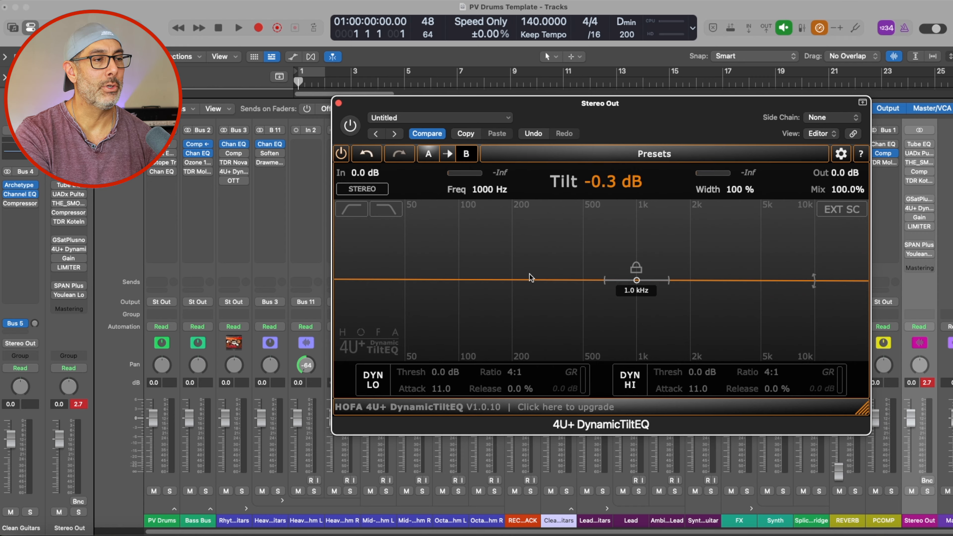
Unlink the low and high tilt, setting Lo Tilt to 11.1 dB, Hi Tilt to 7.7 dB and the tilt frequency to 908 Hz.
click(635, 268)
drag(365, 279, 366, 247)
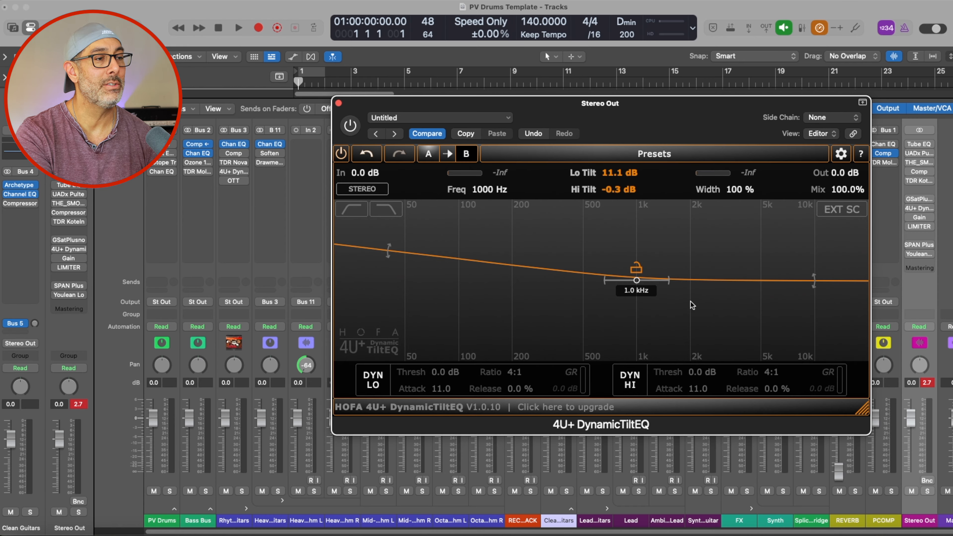
mouse_move(636, 280)
mouse_down()
mouse_move(451, 283)
mouse_move(629, 288)
mouse_up()
drag(772, 277, 773, 267)
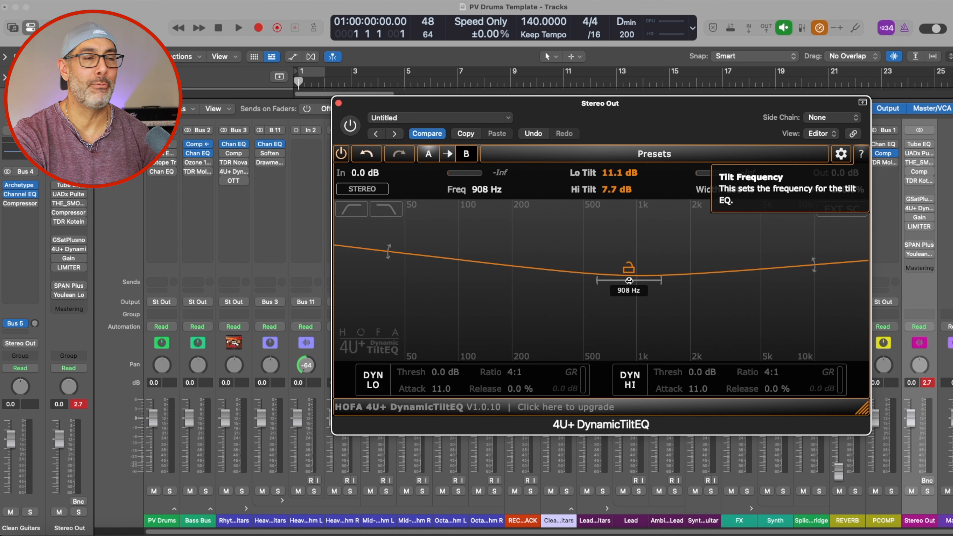
Set the tilt frequency to 4666 Hz, Lo Tilt to -0.3 dB and Hi Tilt to 0.9 dB, and link the tilts again.
drag(628, 280, 755, 268)
drag(364, 234, 366, 268)
drag(810, 271, 813, 278)
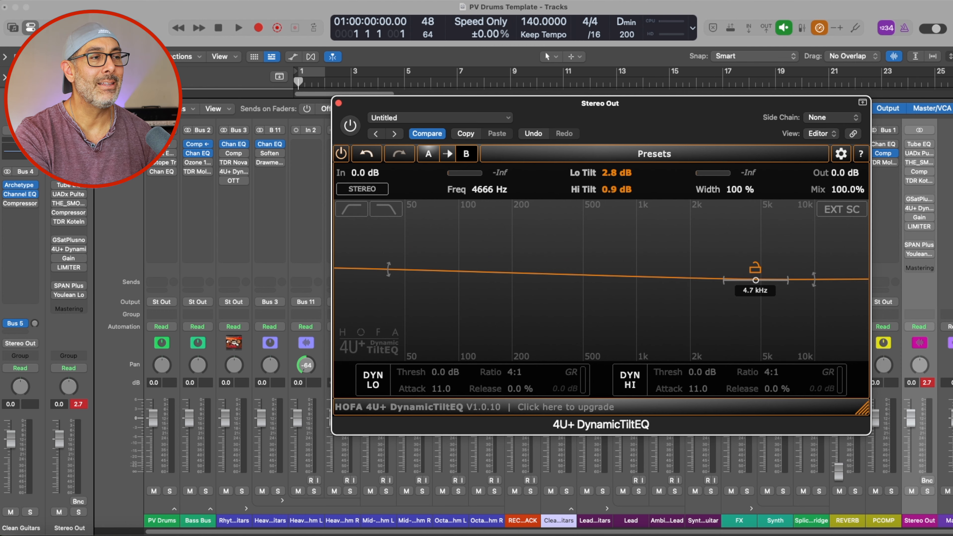
drag(554, 274, 551, 280)
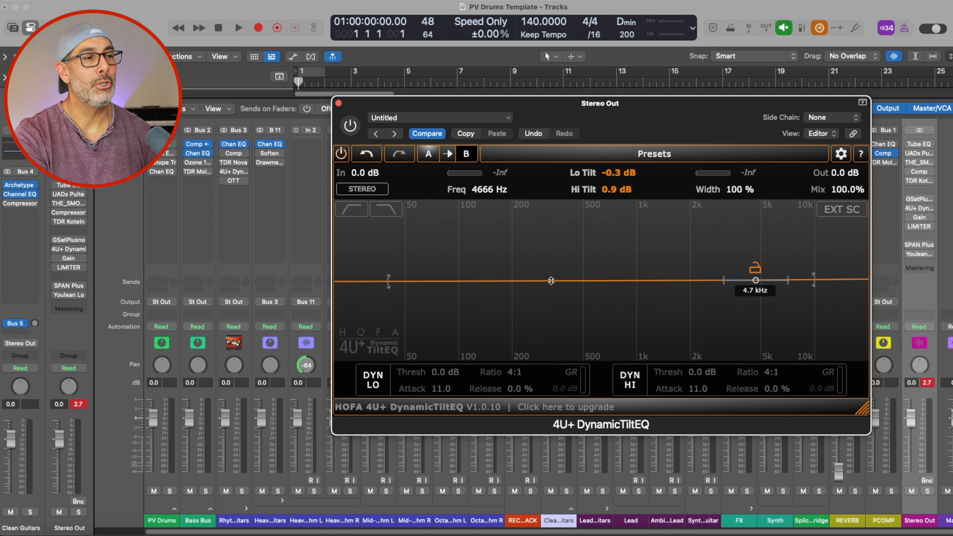
click(754, 267)
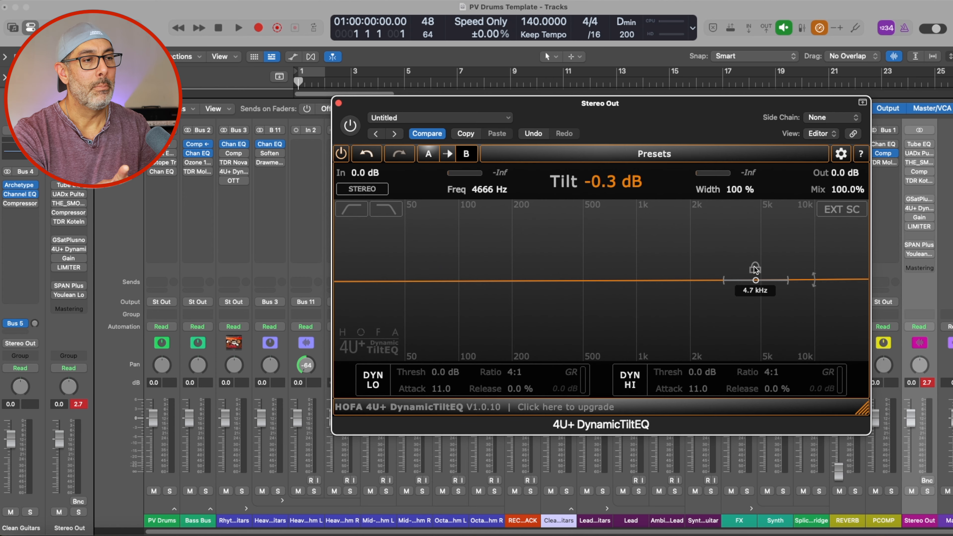
Set the 4U+ DynamicTiltEQ tilt to 5.0 dB and its frequency to 673 Hz, and close the plug-in.
mouse_move(694, 283)
mouse_down()
mouse_move(693, 274)
mouse_move(688, 286)
mouse_up()
drag(758, 278, 606, 286)
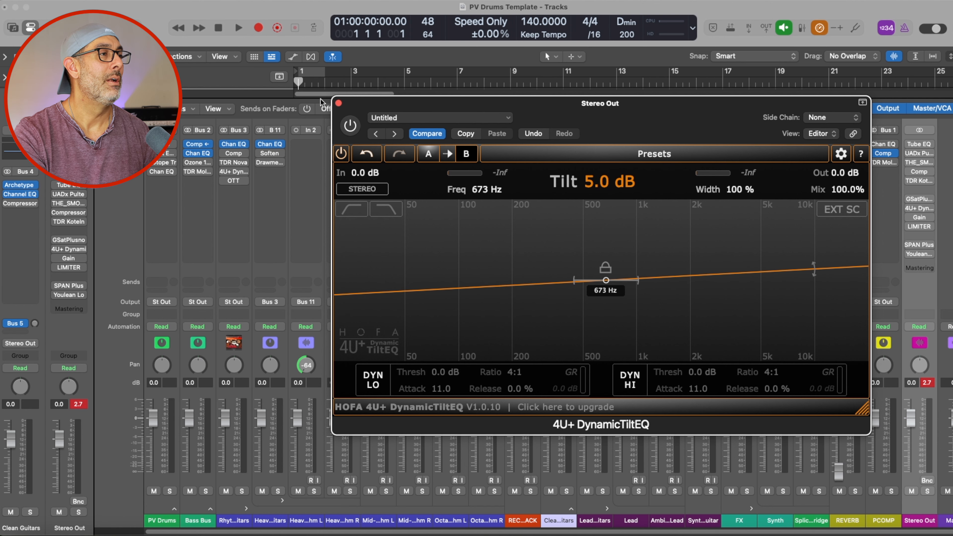
click(338, 103)
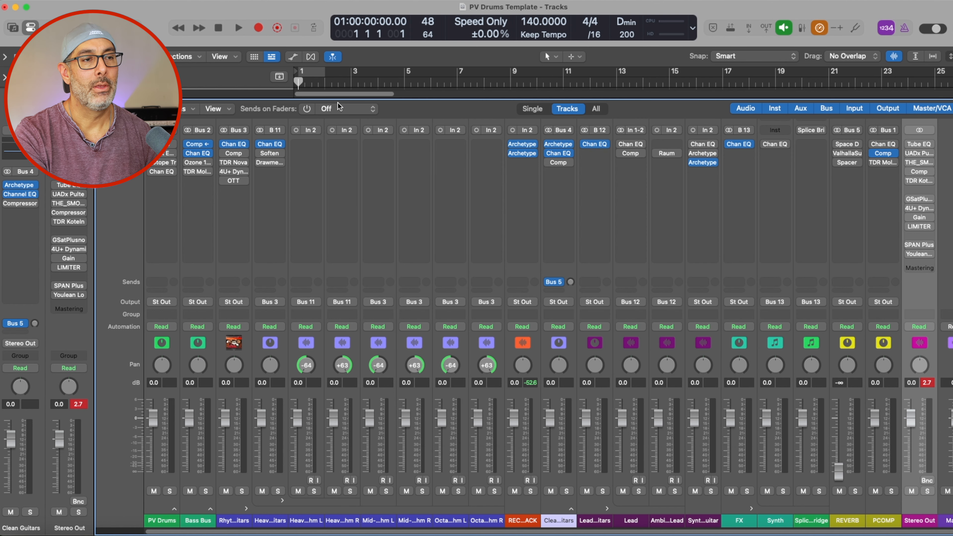
Review the Gain plug-in's settings on the Stereo Out channel and close it.
click(920, 219)
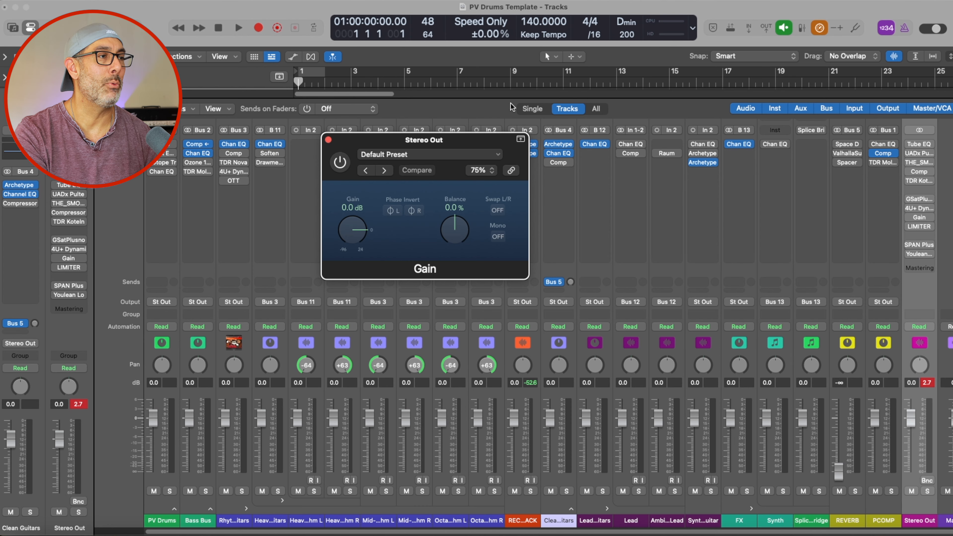
drag(474, 141, 655, 108)
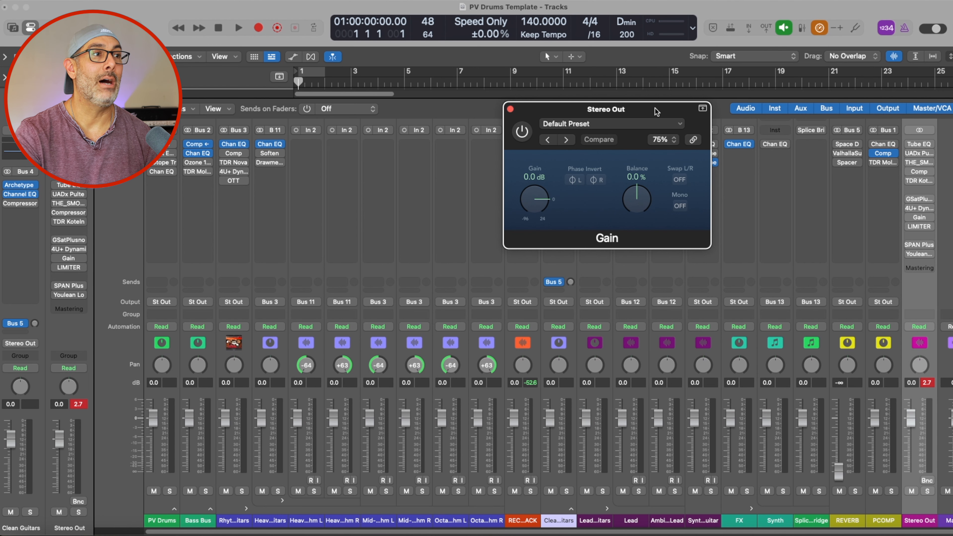
click(510, 108)
Open LIMITER on the Stereo Out channel, load the Mastering: Composer preset and set the attack to 397.
mouse_move(920, 228)
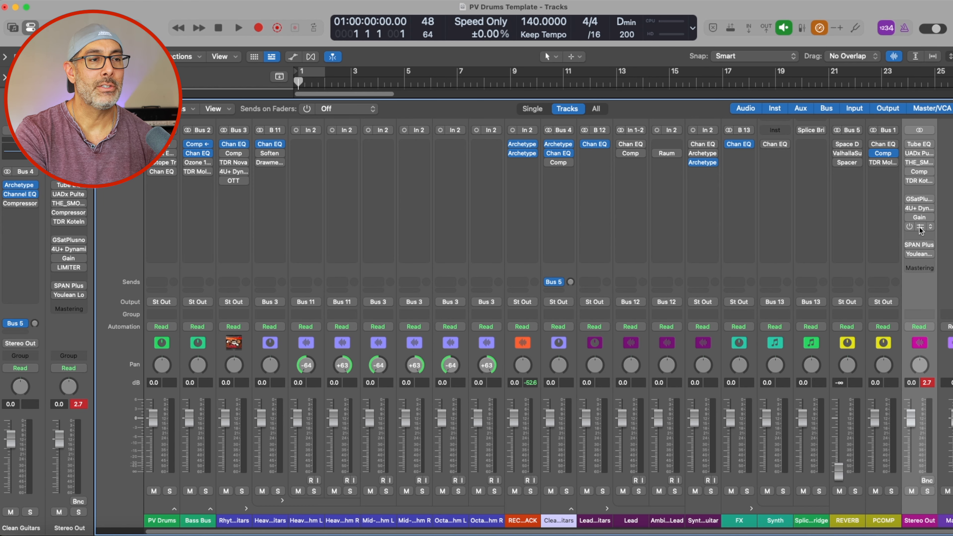
click(920, 228)
drag(633, 142, 643, 92)
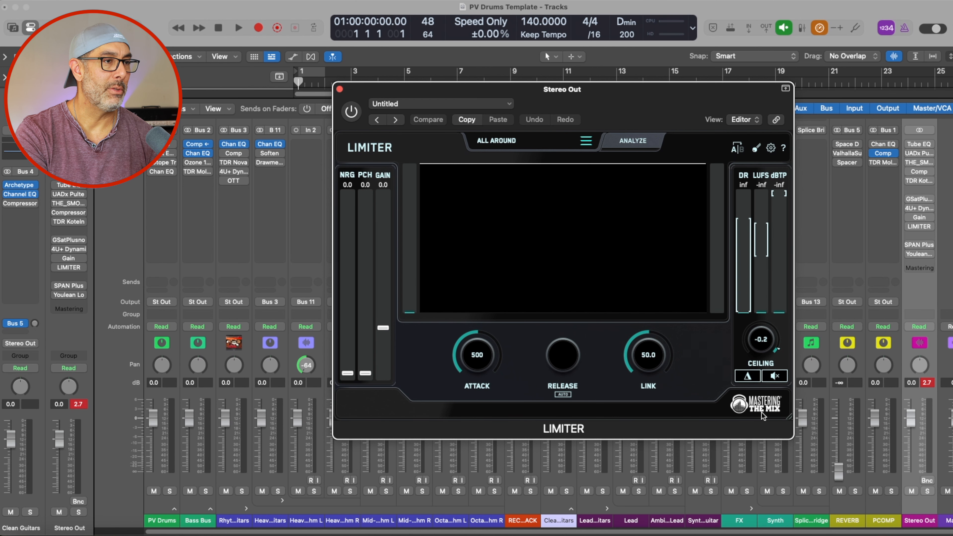
click(584, 141)
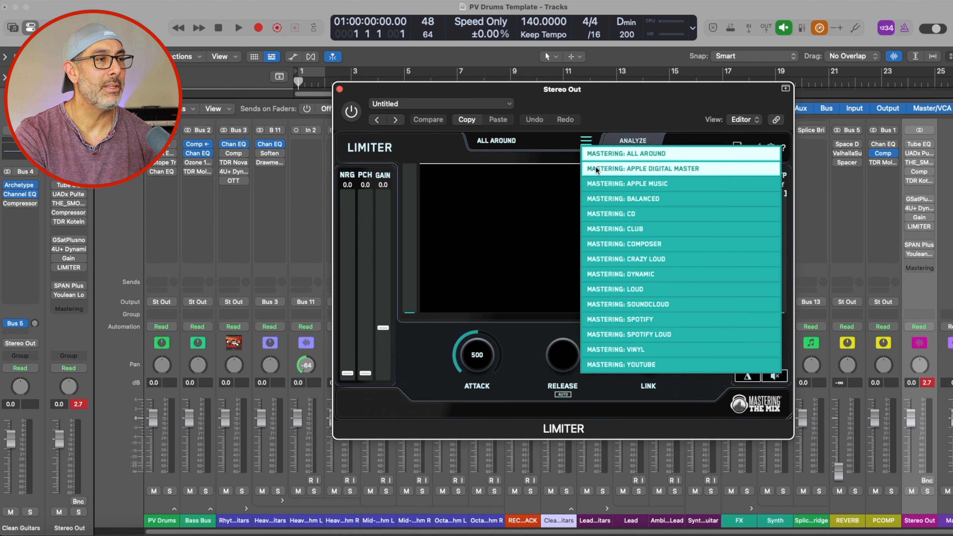
click(615, 248)
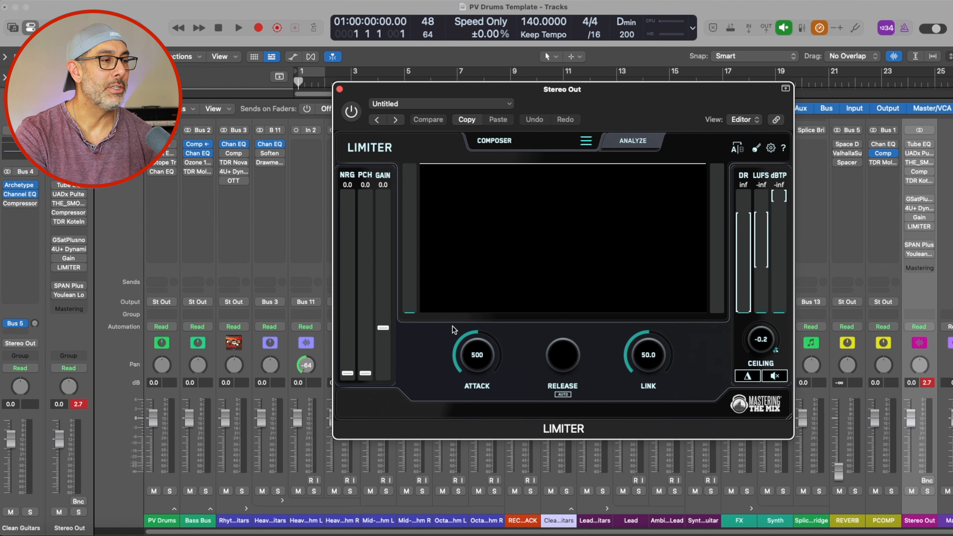
click(623, 142)
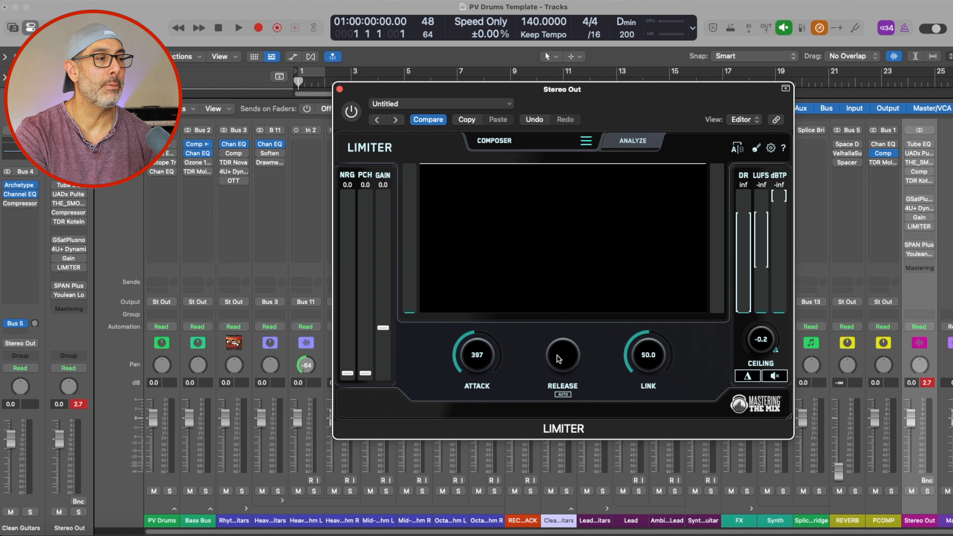
Set PCH to 12.0 in LIMITER, turn on listening to the difference between input and output, and close the plug-in.
drag(366, 374, 364, 352)
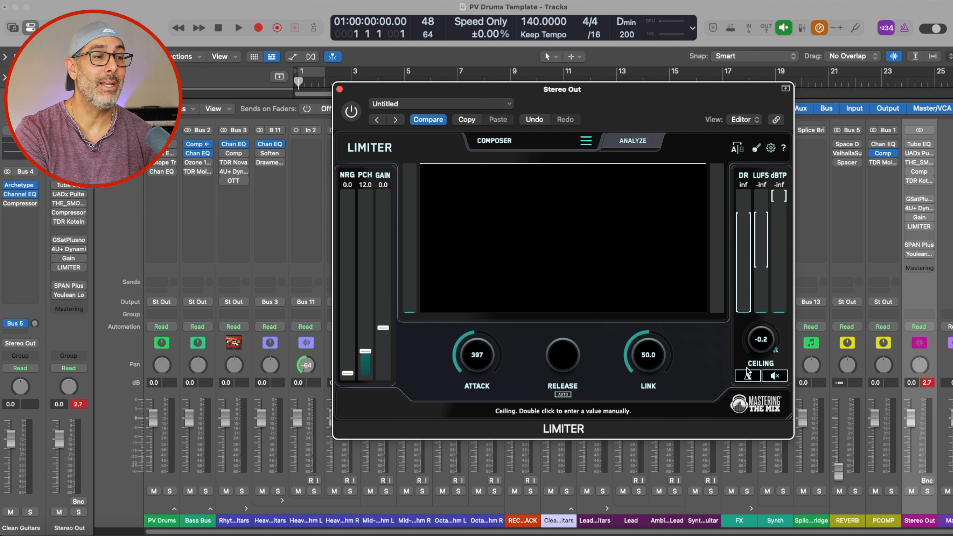
click(747, 376)
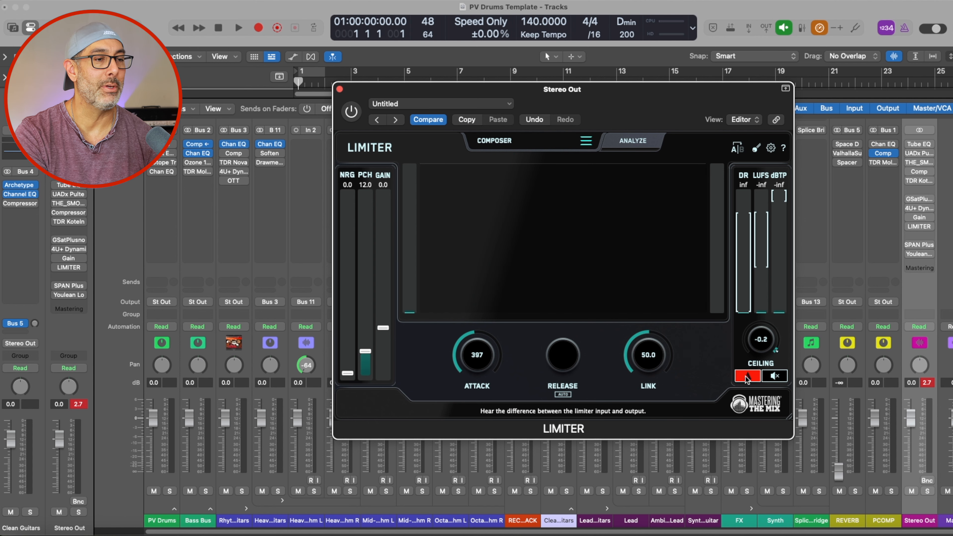
click(338, 89)
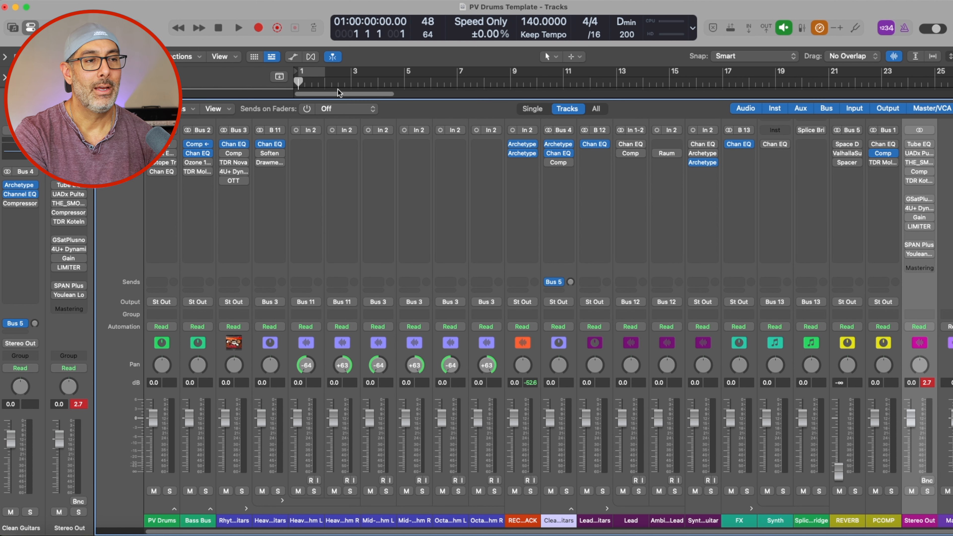
Examine the SPAN Plus spectrum analyser on the Stereo Out channel and close it.
mouse_move(919, 246)
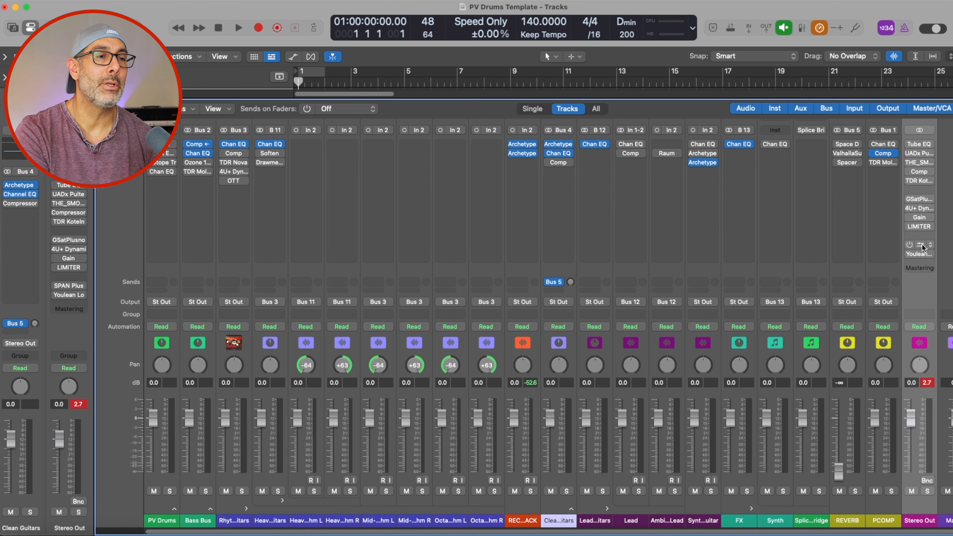
click(919, 247)
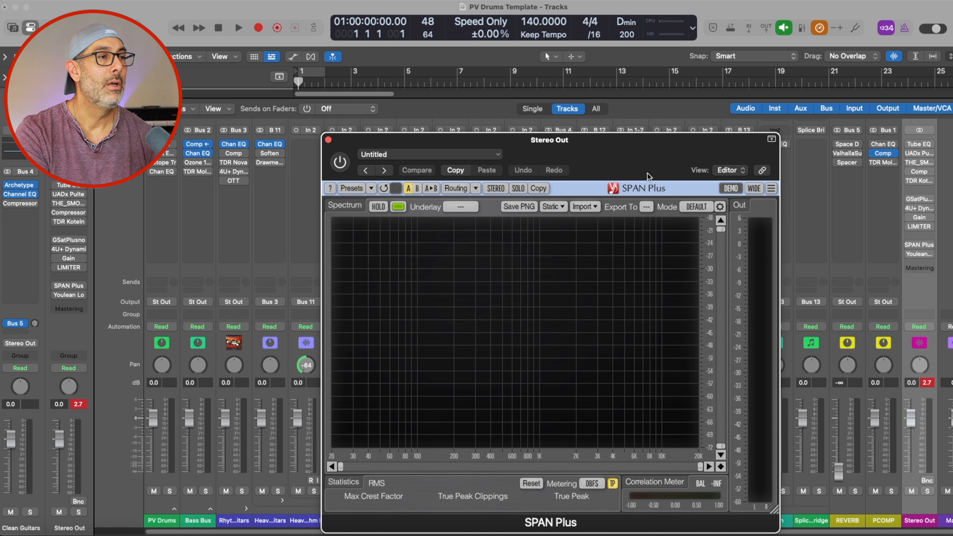
drag(599, 151, 588, 81)
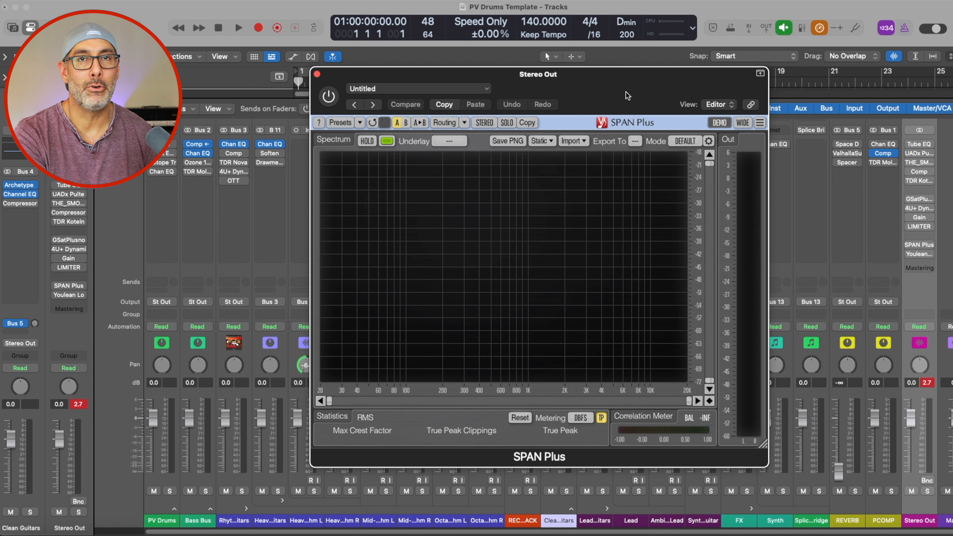
click(317, 75)
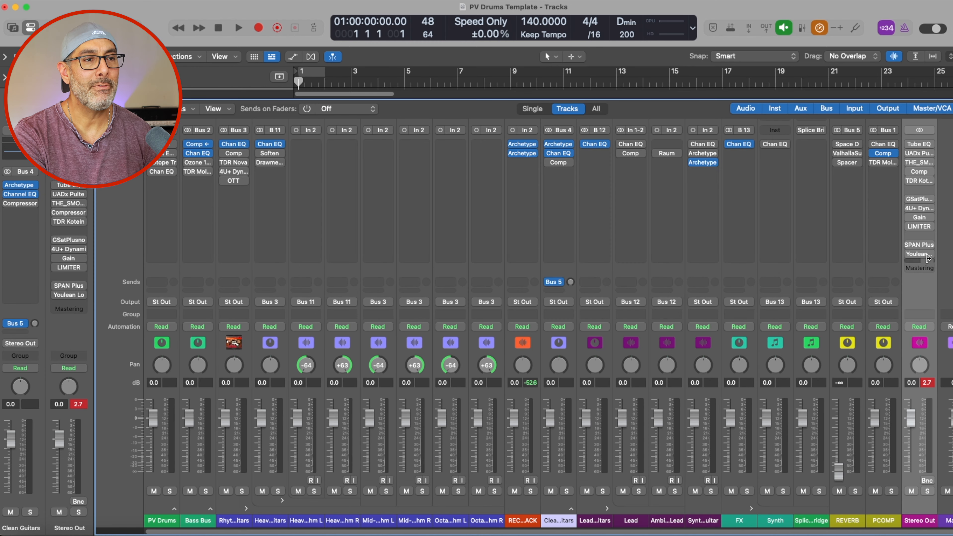
Open Youlean Loudness Meter 2 on the Stereo Out channel, enable automatic update checks and move its window to show it fully.
click(919, 254)
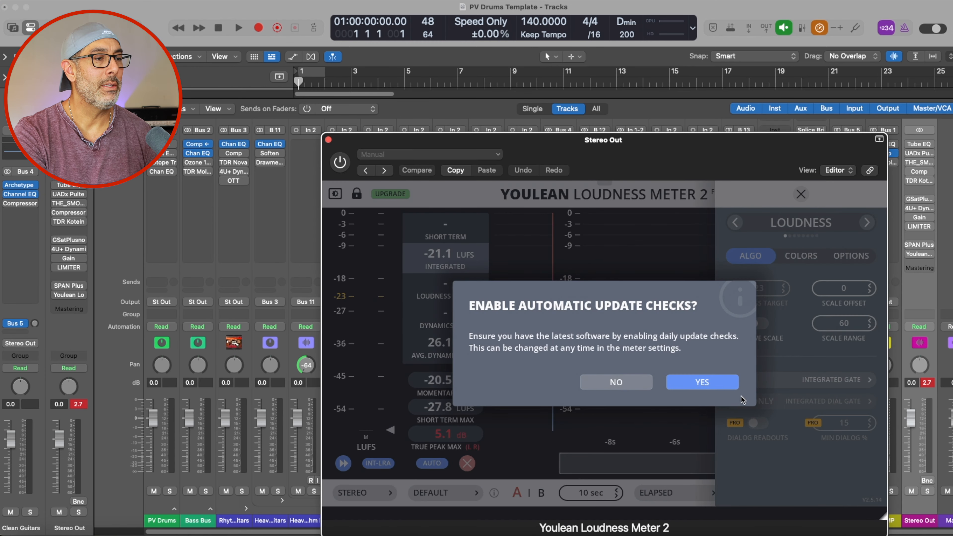
click(679, 384)
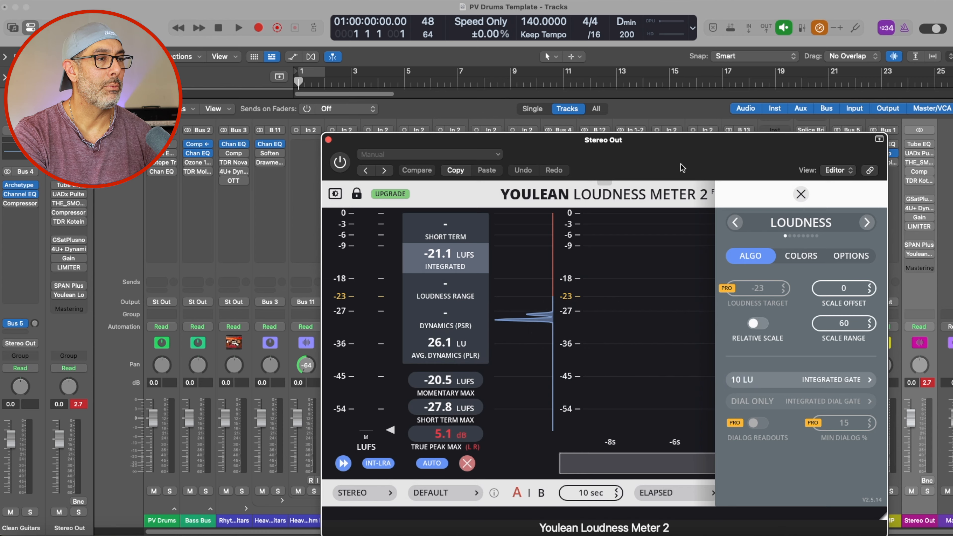
drag(652, 152, 585, 45)
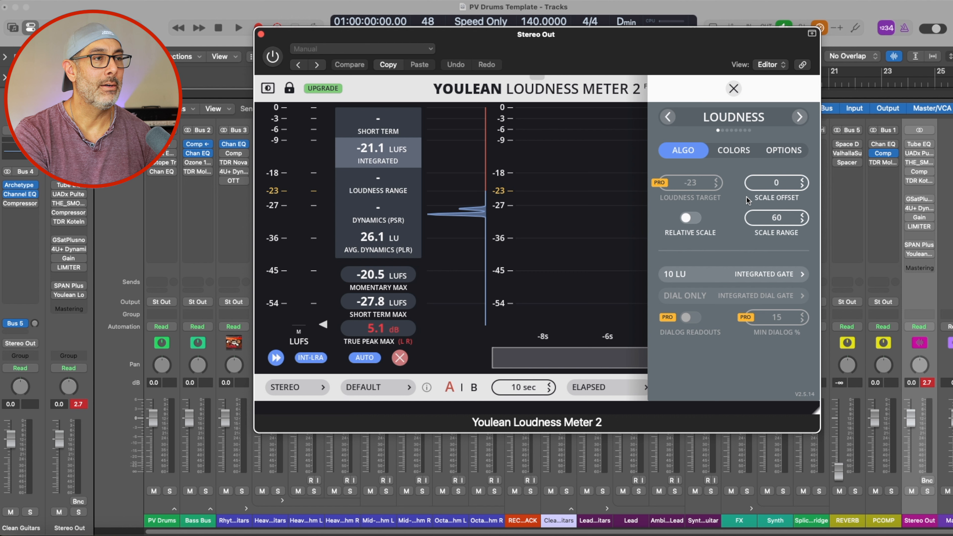
Look through the loudness meter's Help and Advanced settings and close its settings.
click(669, 117)
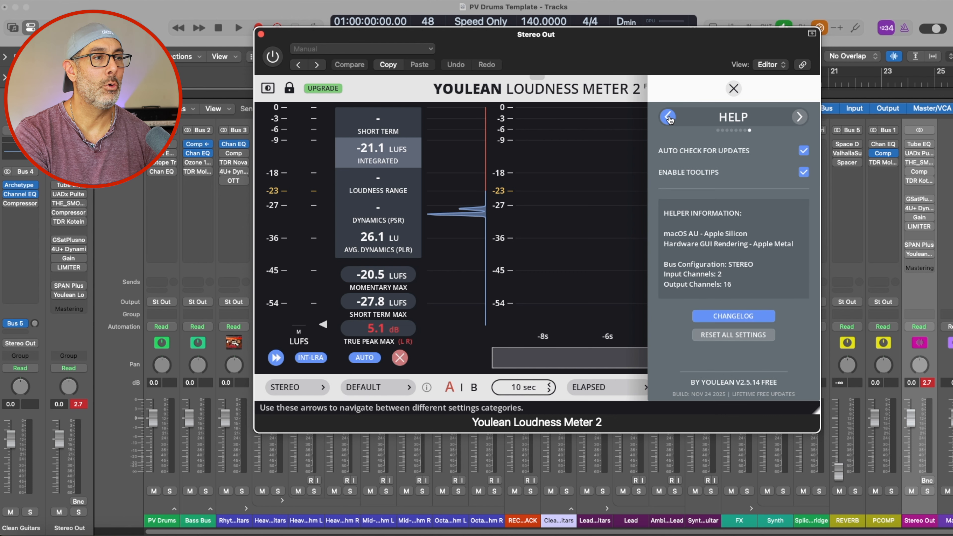
click(668, 118)
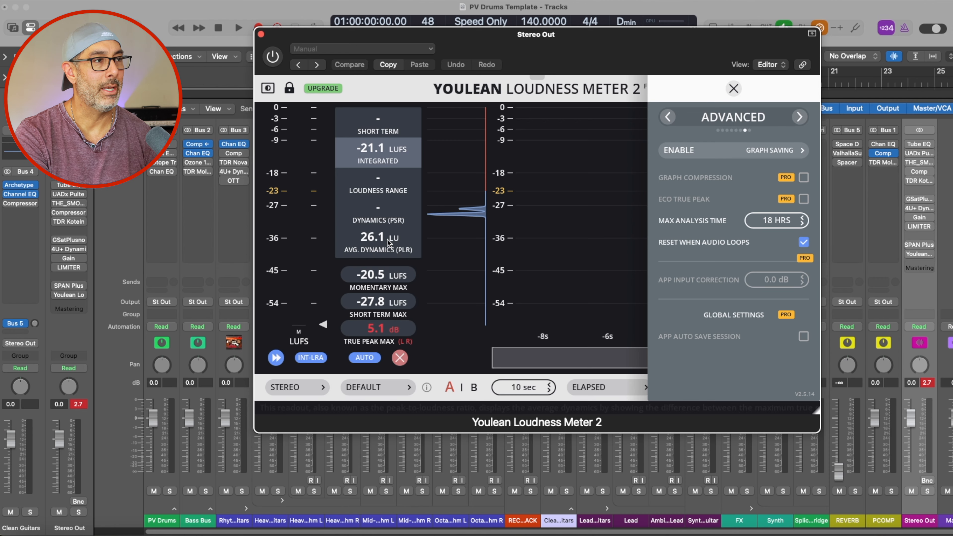
click(733, 88)
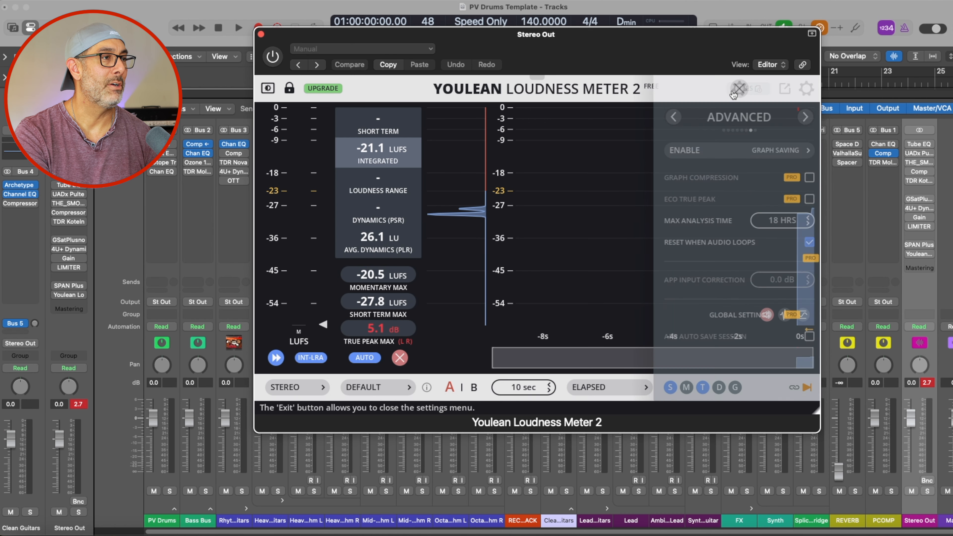